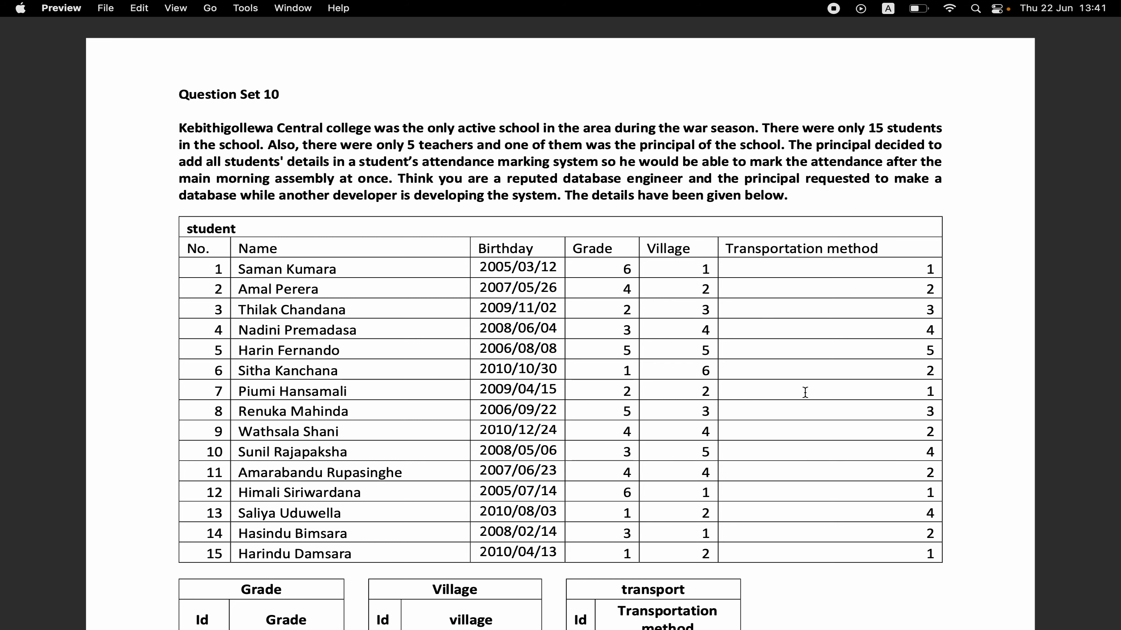
Review the question's data tables and copy the database name "kebithigollewa_school" from the instructions.
{"action": "scroll", "coordinate": [669, 407], "scroll_direction": "down", "scroll_amount": 10}
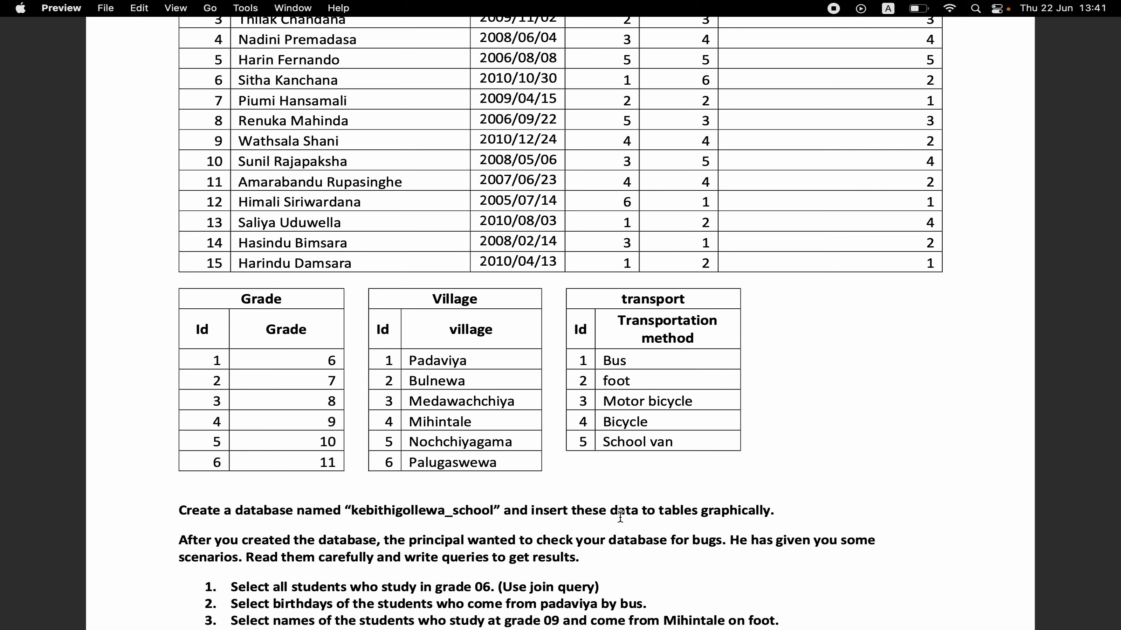
{"action": "scroll", "coordinate": [735, 508], "scroll_direction": "up", "scroll_amount": 5}
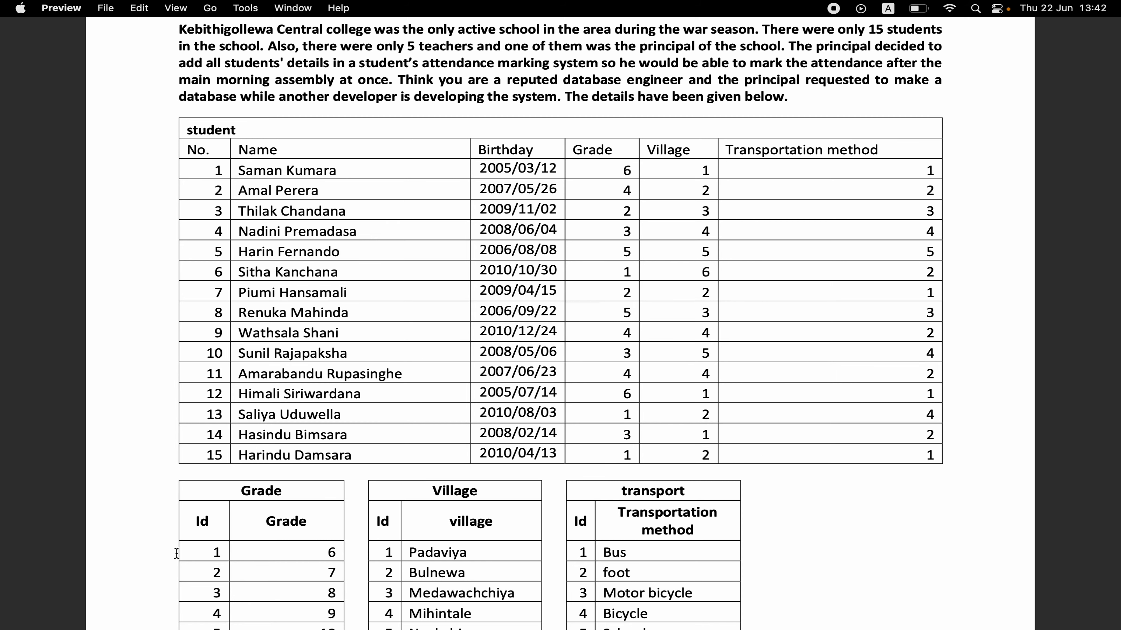
{"action": "scroll", "coordinate": [653, 413], "scroll_direction": "down", "scroll_amount": 10}
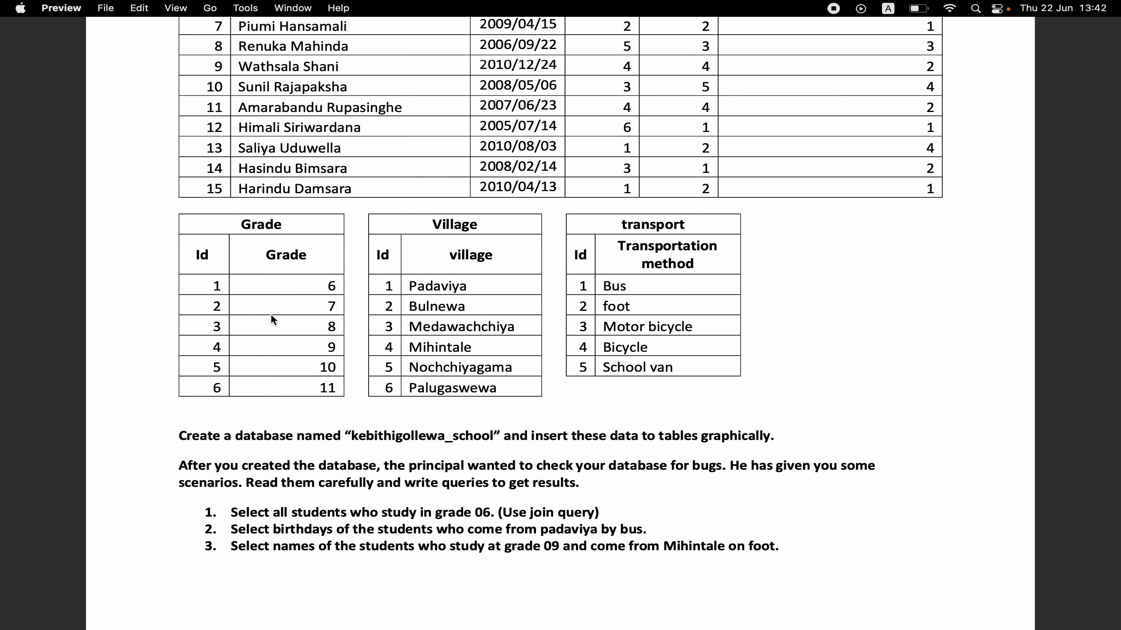
{"action": "scroll", "coordinate": [270, 313], "scroll_direction": "up", "scroll_amount": 1}
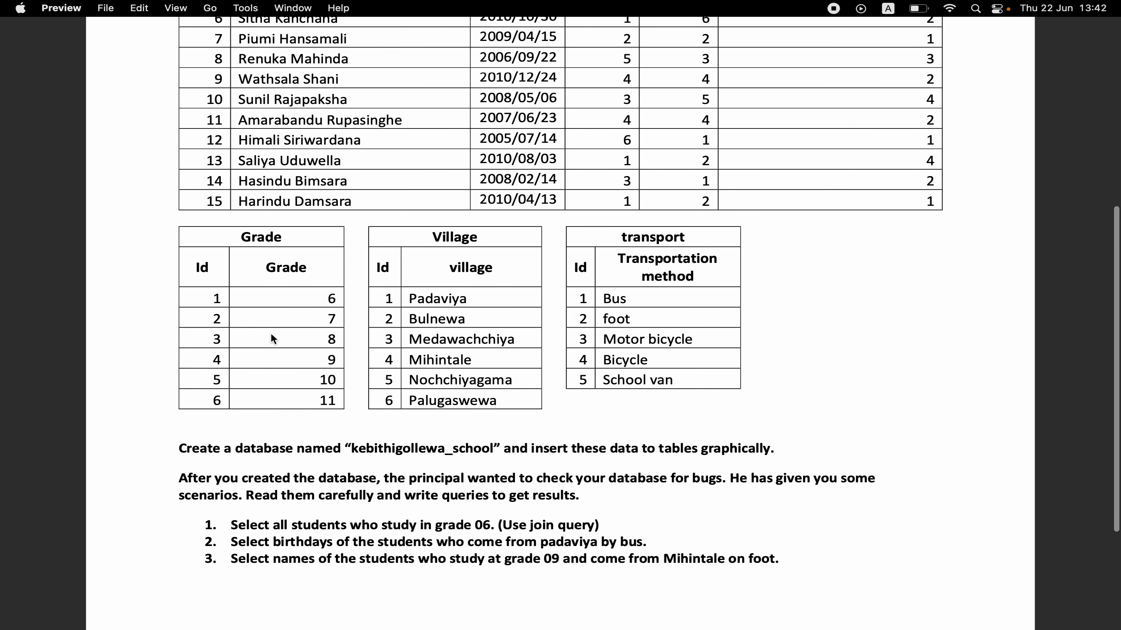
{"action": "double_click", "coordinate": [402, 441]}
{"action": "left_click", "coordinate": [401, 445]}
{"action": "triple_click", "coordinate": [398, 449]}
{"action": "left_click", "coordinate": [398, 450]}
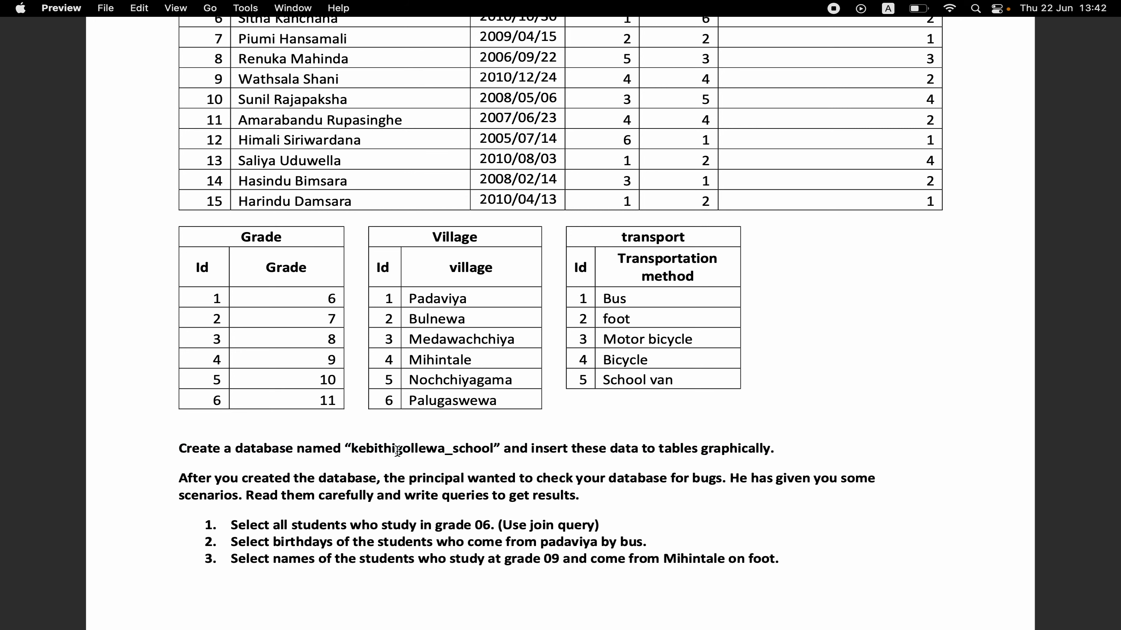
{"action": "double_click", "coordinate": [397, 451]}
{"action": "key", "text": "super+c"}
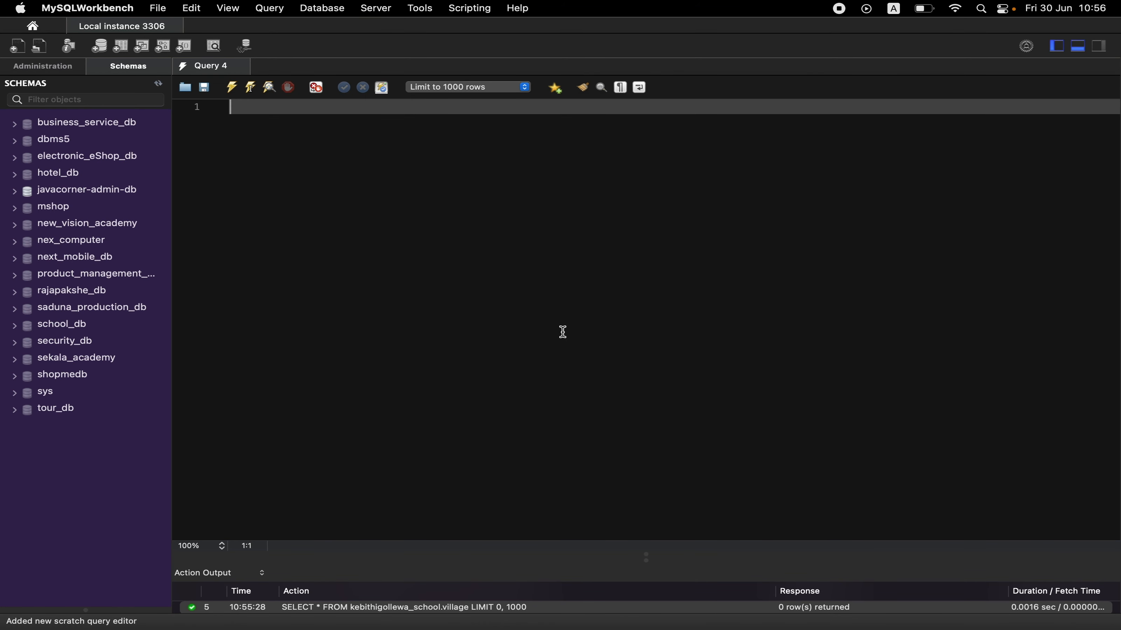
In MySQL Workbench, create a new model and rename its schema to kebithigollewa_school.
{"action": "left_click", "coordinate": [158, 8]}
{"action": "left_click", "coordinate": [165, 29]}
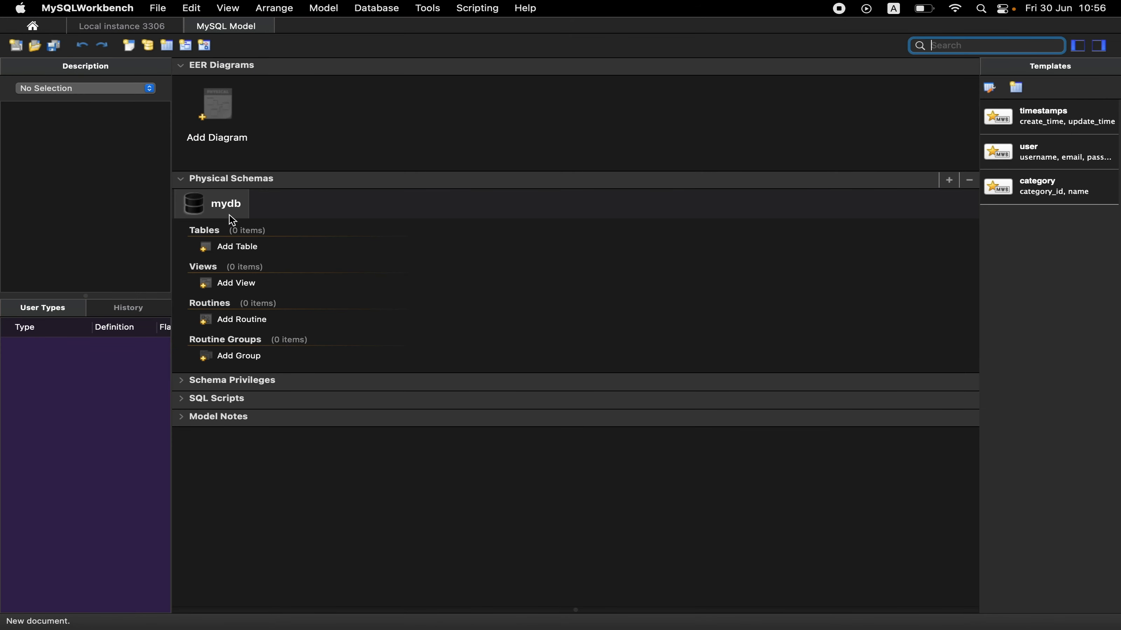
{"action": "double_click", "coordinate": [232, 217]}
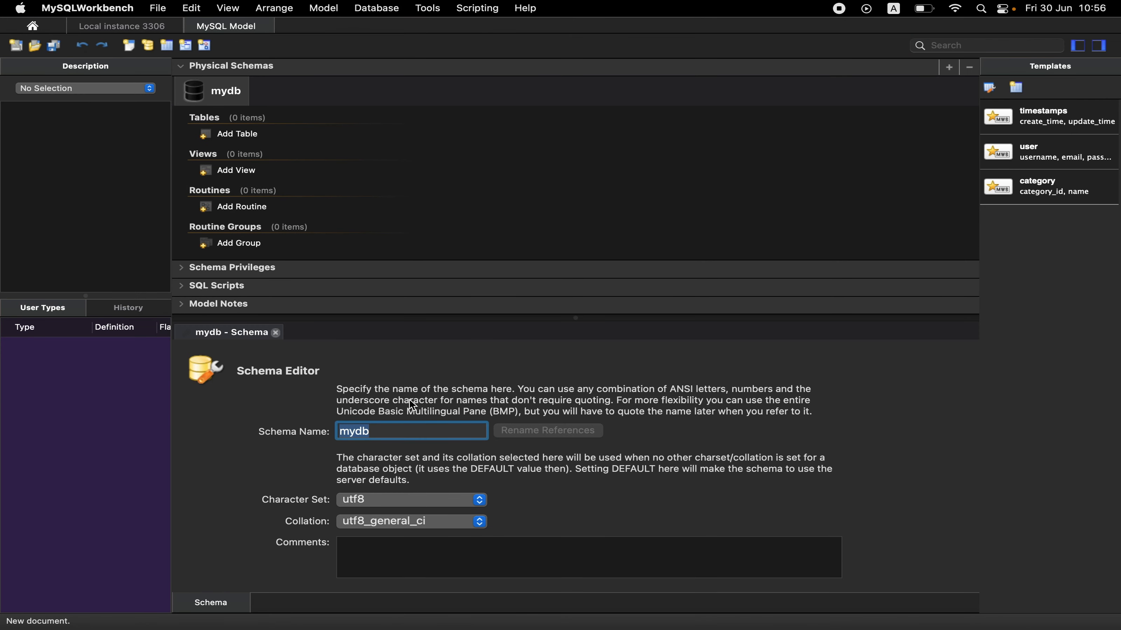
{"action": "key", "text": "super+v"}
{"action": "left_click", "coordinate": [276, 333]}
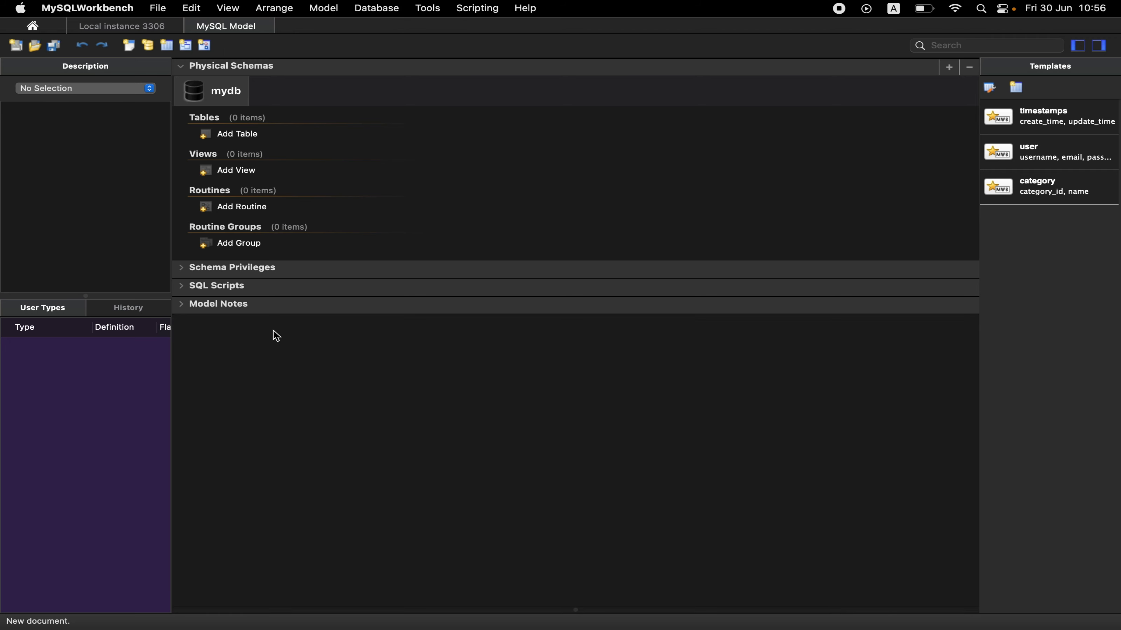
Add an EER diagram to the model and place a table named student on it.
{"action": "scroll", "coordinate": [245, 129], "scroll_direction": "up", "scroll_amount": 3}
{"action": "double_click", "coordinate": [245, 128]}
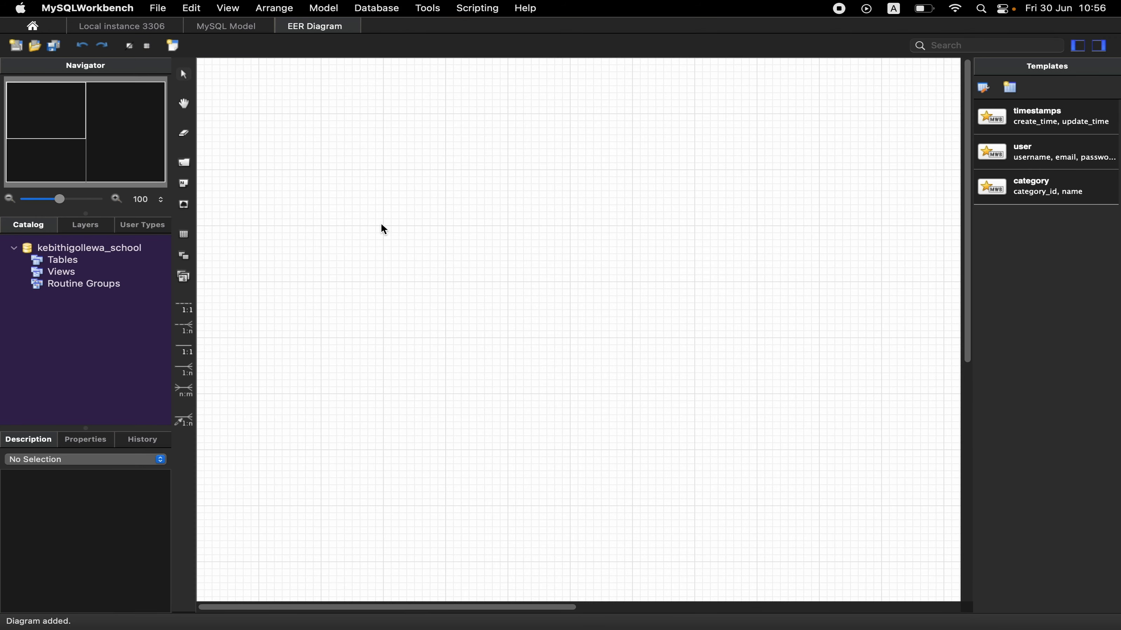
{"action": "left_click", "coordinate": [184, 234]}
{"action": "left_click", "coordinate": [387, 187]}
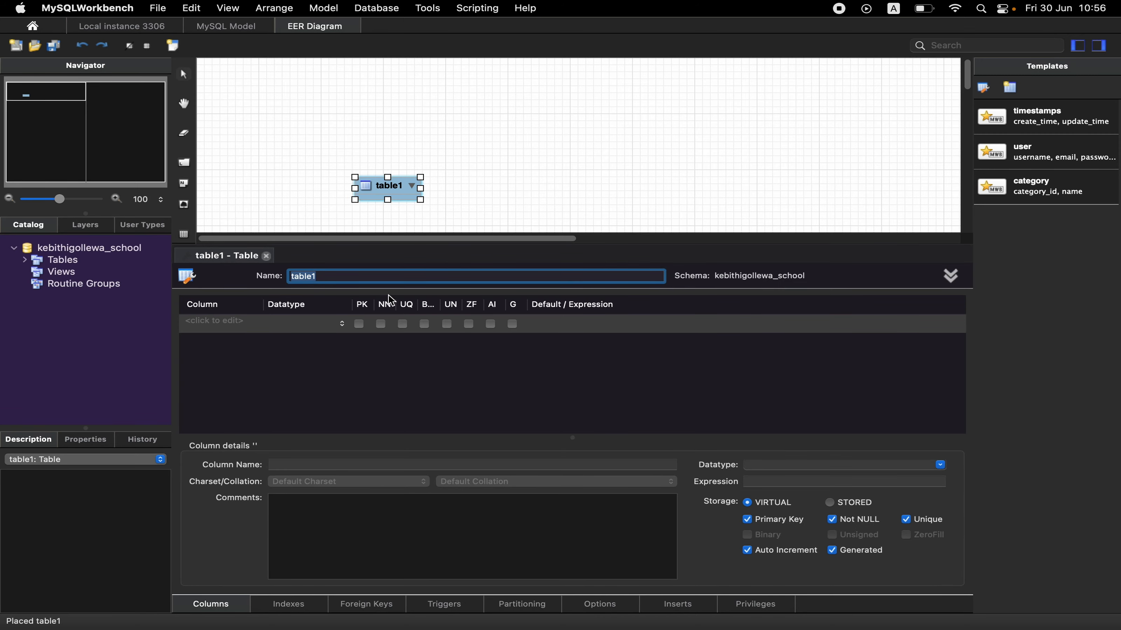
{"action": "type", "text": "student"}
Add an id column of type INT to the student table as an auto-increment primary key.
{"action": "double_click", "coordinate": [219, 322]}
{"action": "type", "text": "id"}
{"action": "key", "text": "Tab"}
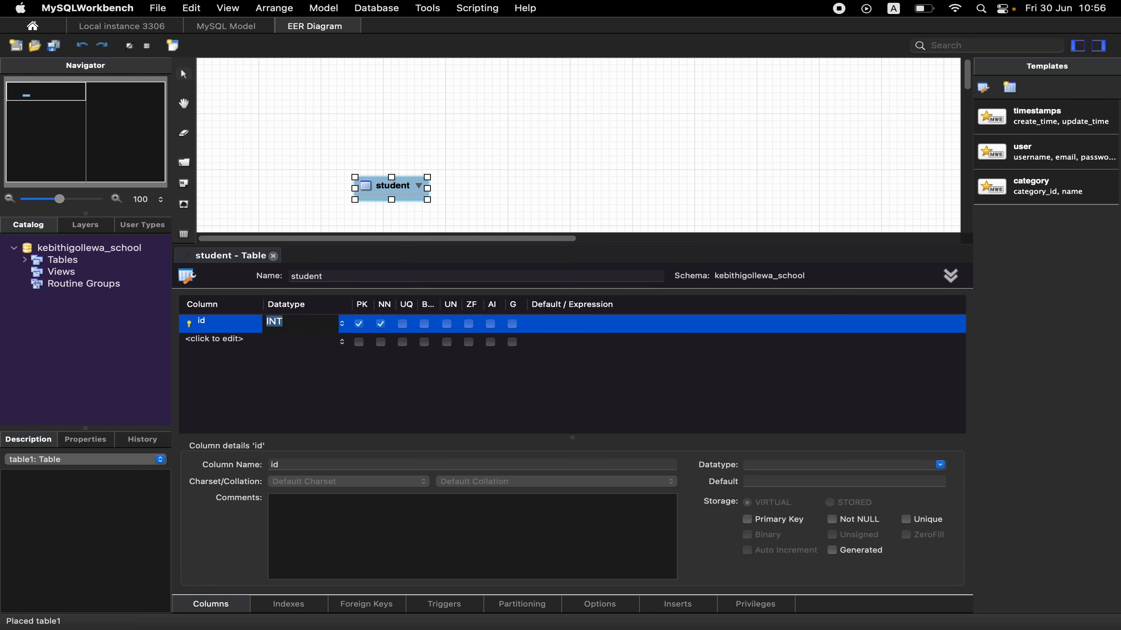
{"action": "key", "text": "Return"}
{"action": "left_click", "coordinate": [490, 324]}
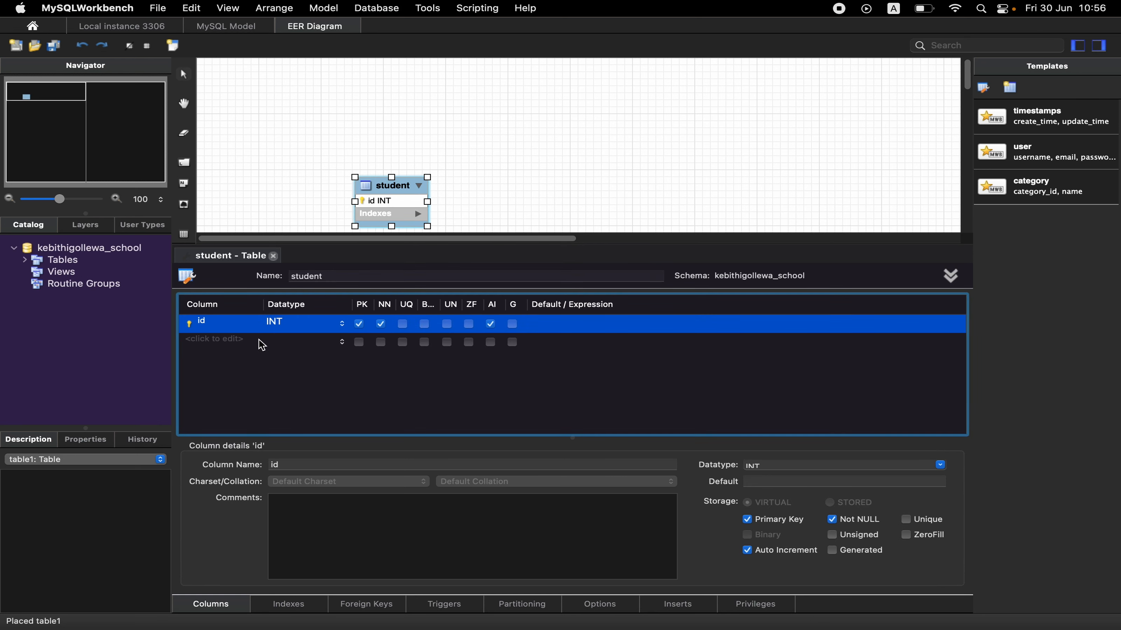
Add the columns name as VARCHAR(45) and birthday as DATE to student, and adjust the table's box in the diagram.
{"action": "double_click", "coordinate": [225, 341]}
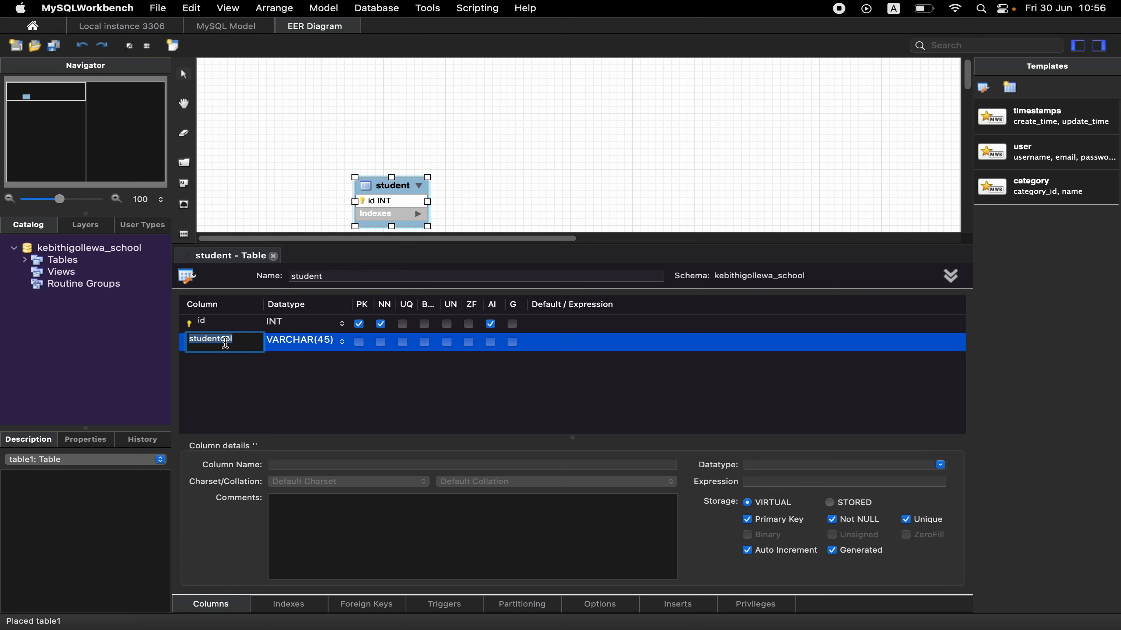
{"action": "type", "text": "name"}
{"action": "double_click", "coordinate": [211, 368]}
{"action": "type", "text": "birthday"}
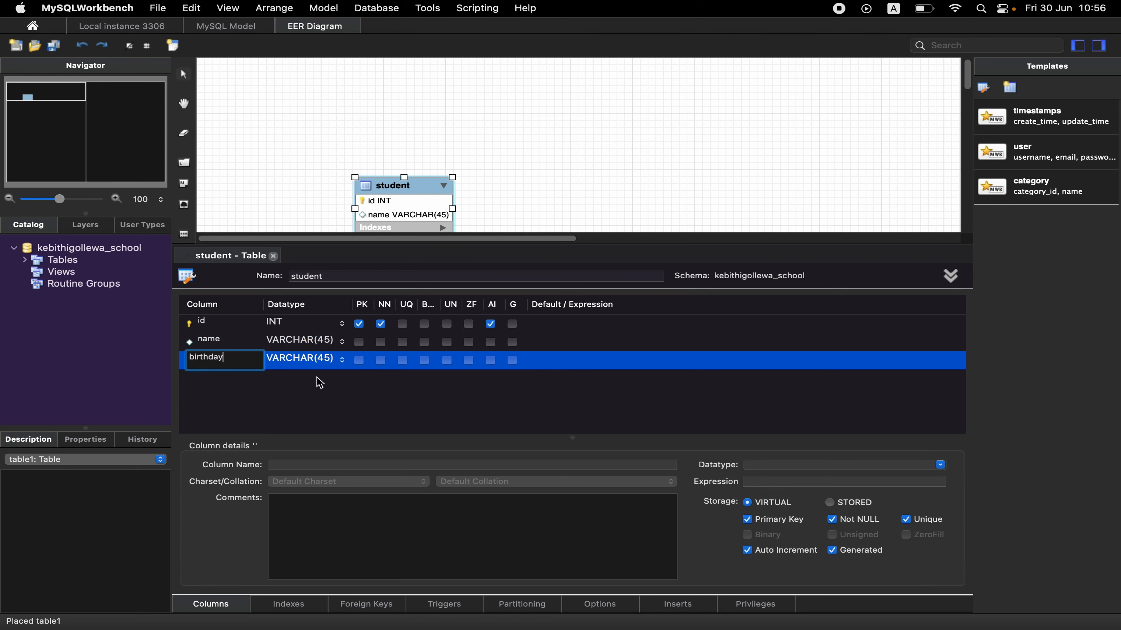
{"action": "left_click", "coordinate": [323, 363]}
{"action": "type", "text": "DATE"}
{"action": "key", "text": "BackSpace"}
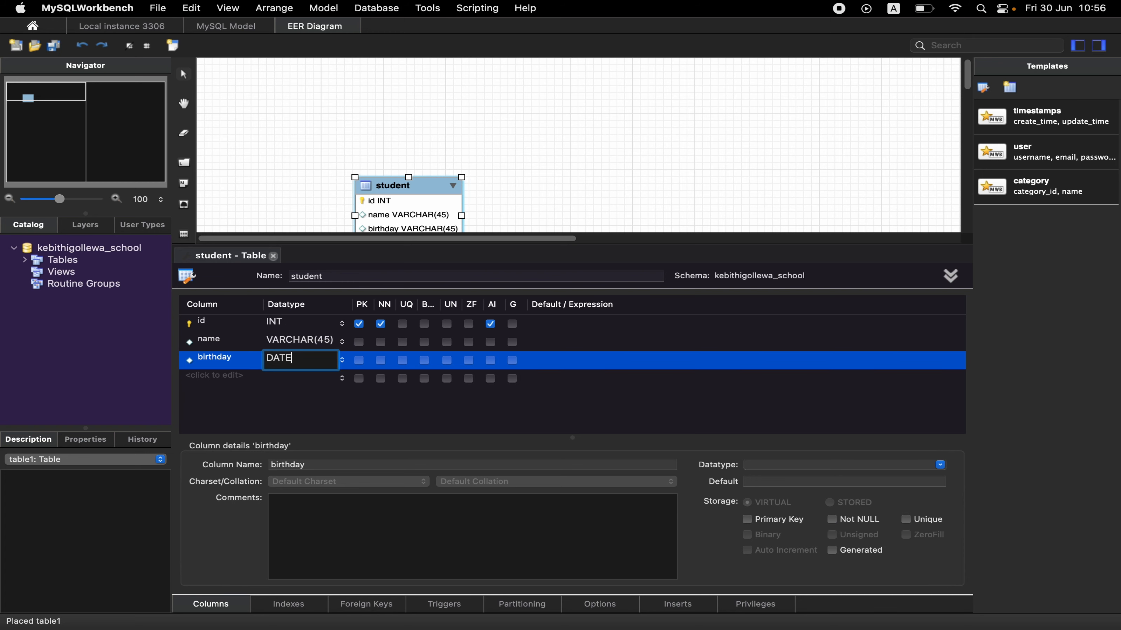
{"action": "left_click", "coordinate": [273, 257]}
{"action": "left_click_drag", "start_coordinate": [438, 244], "coordinate": [385, 214]}
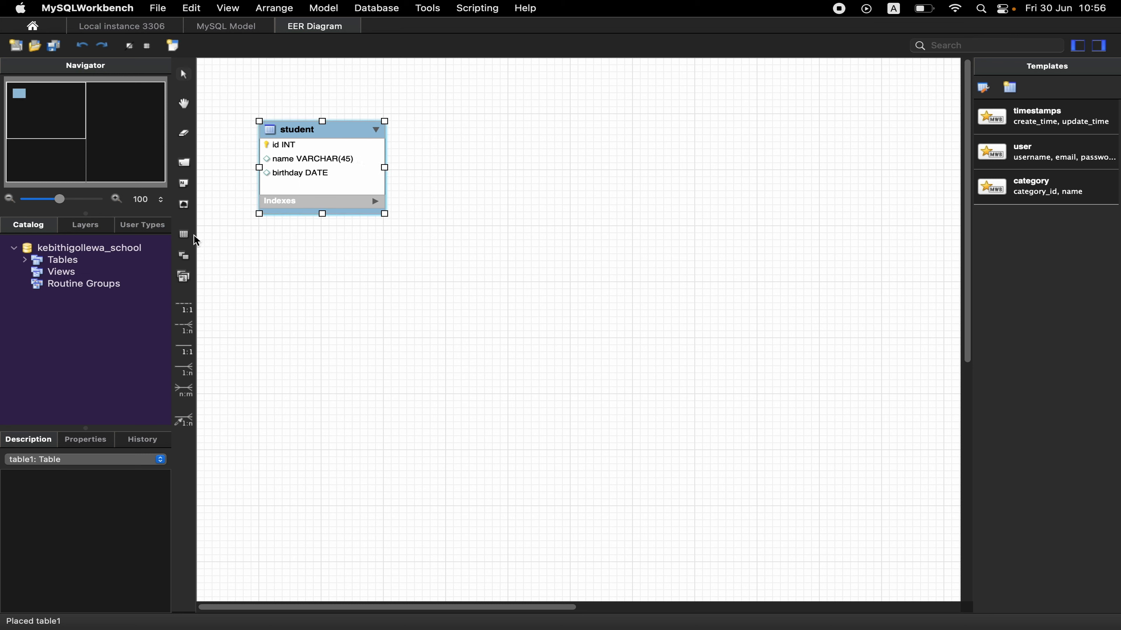
Place a table named grade to the right of student and give it an auto-increment INT primary key called id.
{"action": "left_click", "coordinate": [185, 234]}
{"action": "left_click", "coordinate": [772, 128]}
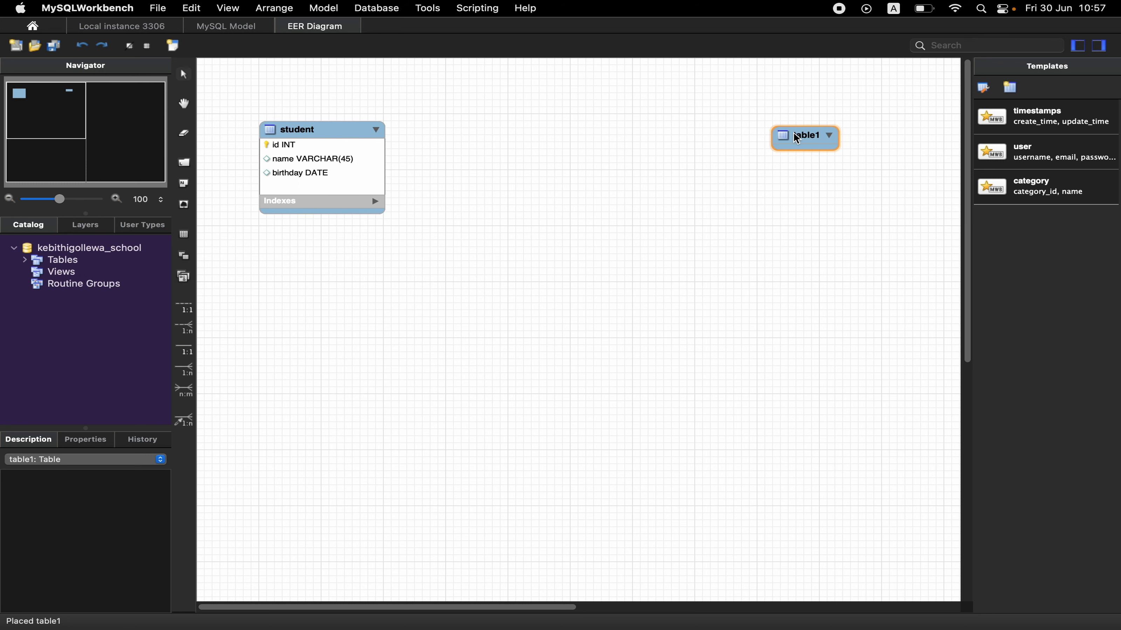
{"action": "double_click", "coordinate": [796, 138]}
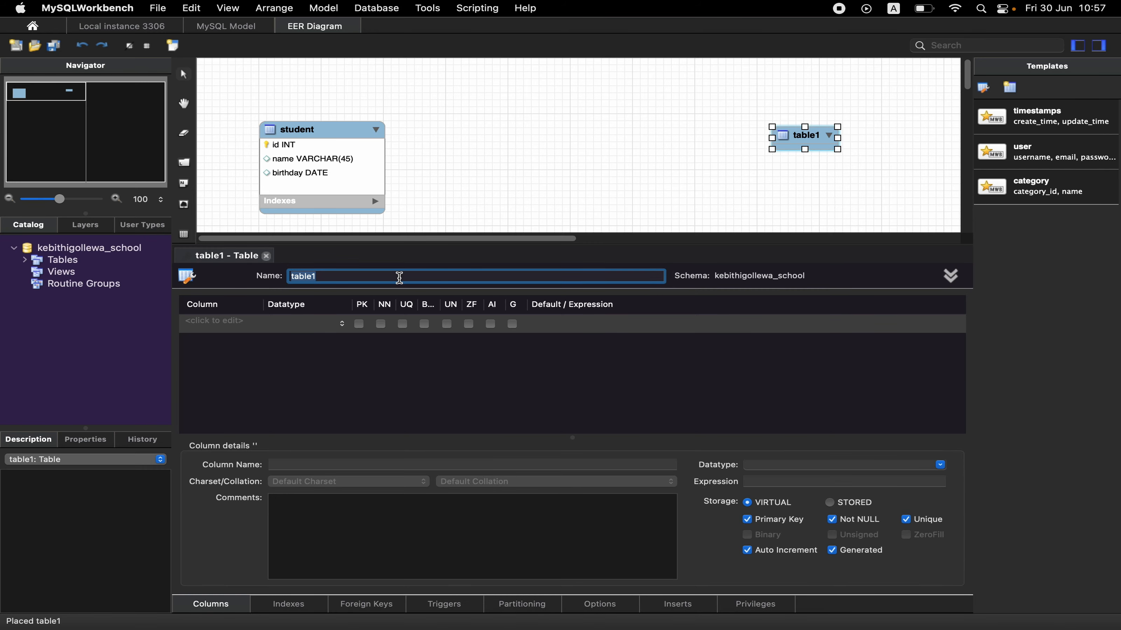
{"action": "type", "text": "grade"}
{"action": "left_click", "coordinate": [201, 322]}
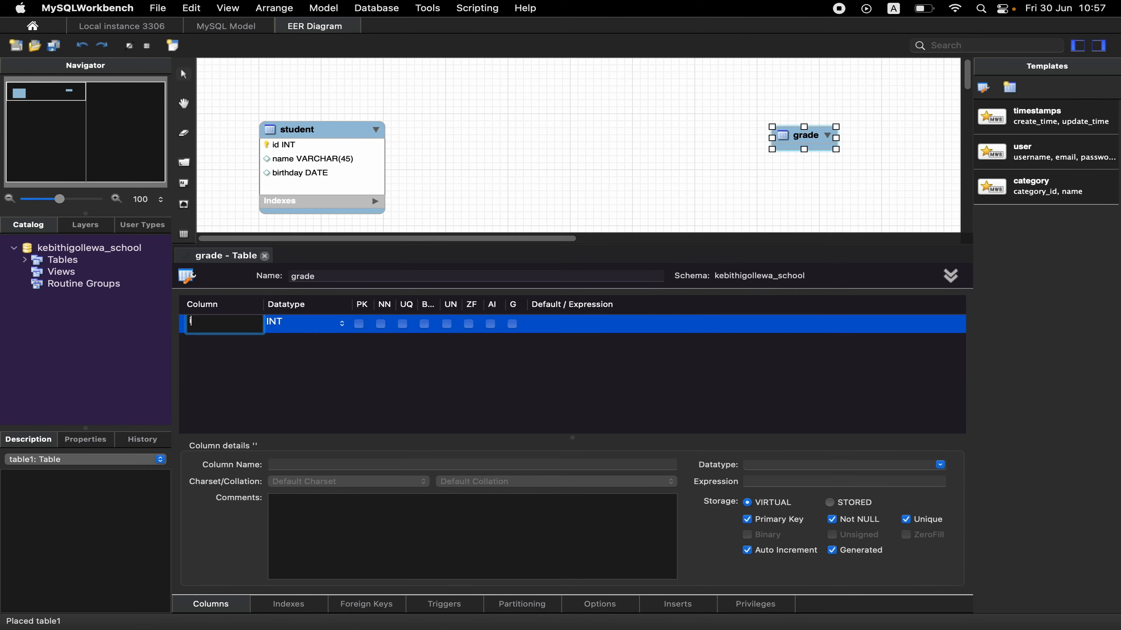
{"action": "type", "text": "id"}
{"action": "left_click", "coordinate": [490, 324]}
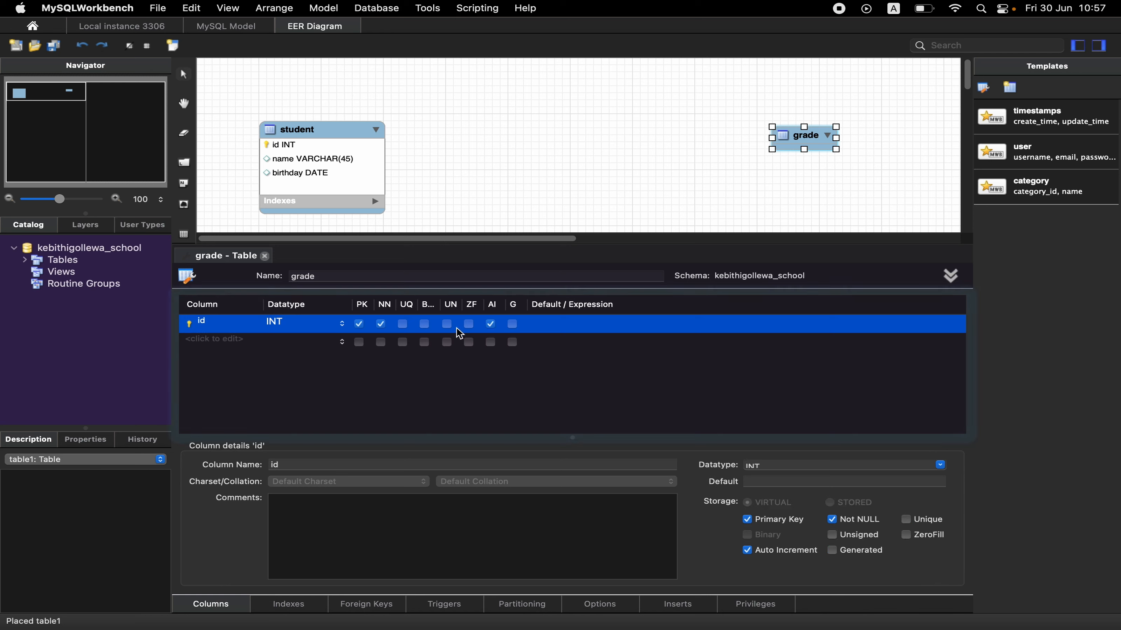
Add a column named grade with datatype VARCHAR(5) to the grade table and close its editor.
{"action": "double_click", "coordinate": [195, 342]}
{"action": "type", "text": "grade"}
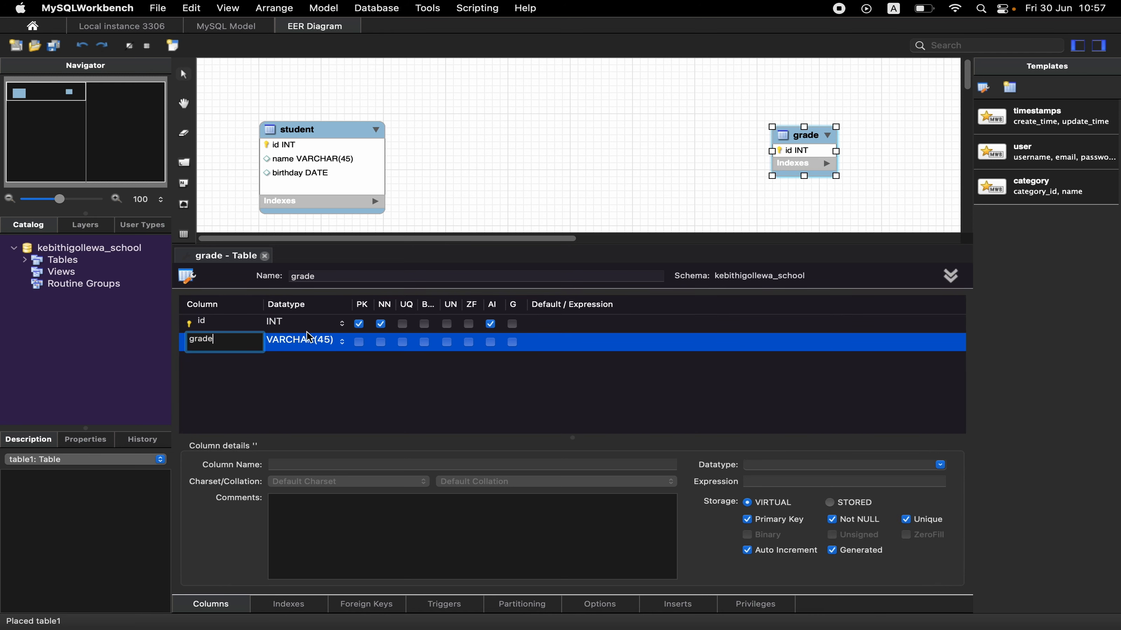
{"action": "left_click", "coordinate": [312, 339]}
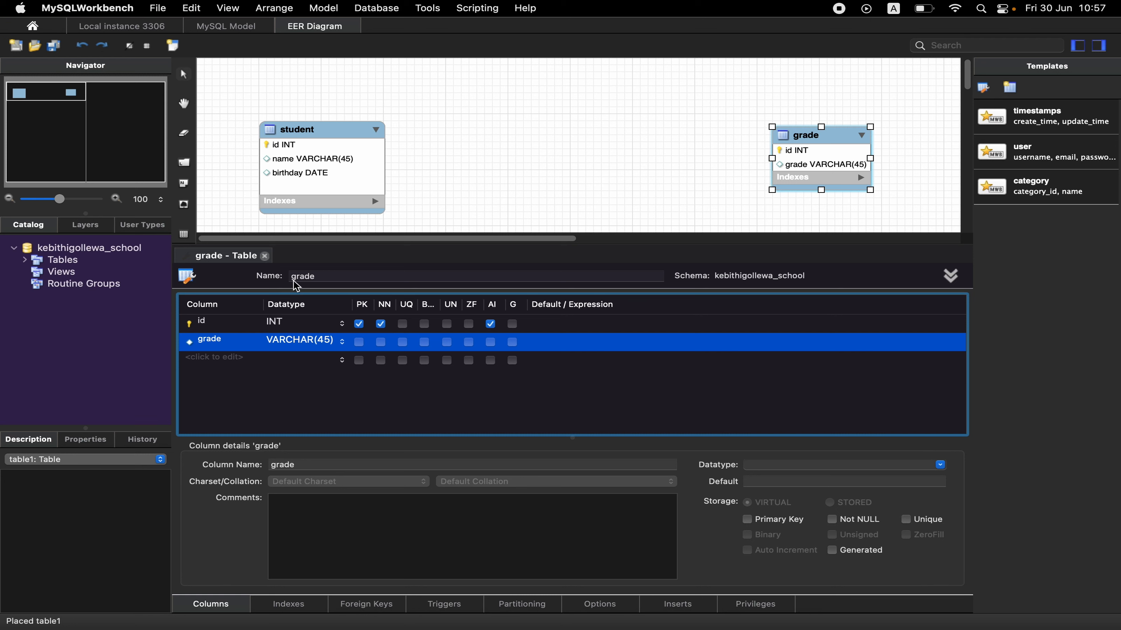
{"action": "left_click", "coordinate": [317, 340]}
{"action": "left_click", "coordinate": [331, 339]}
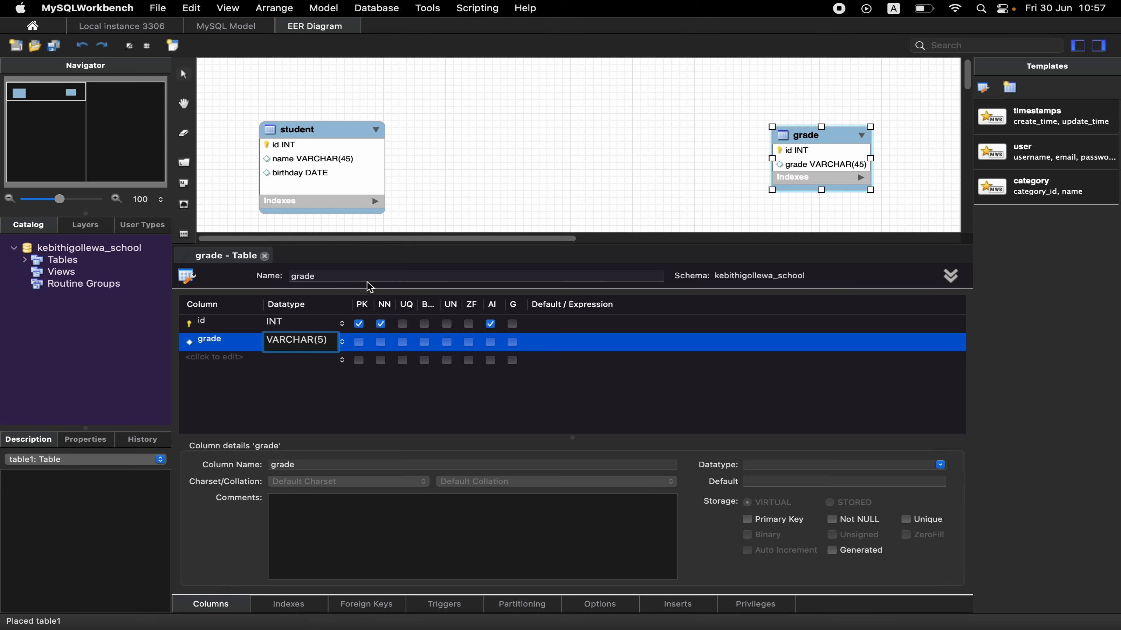
{"action": "left_click", "coordinate": [368, 279]}
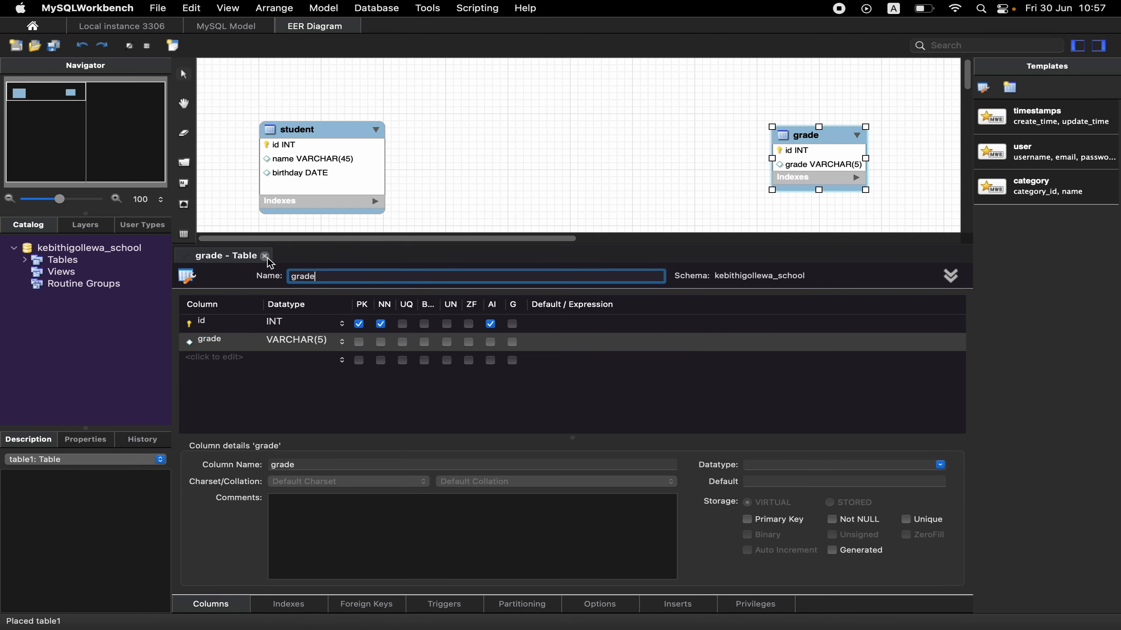
{"action": "left_click", "coordinate": [265, 256]}
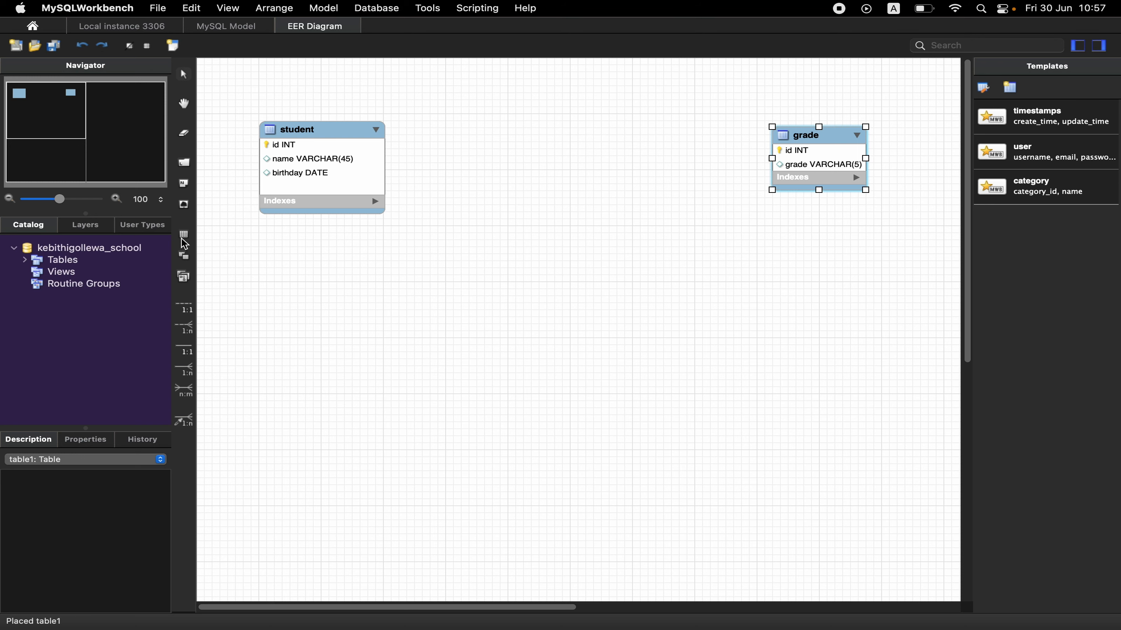
Place a new table below grade in the diagram and name it village.
{"action": "left_click", "coordinate": [183, 237]}
{"action": "left_click", "coordinate": [723, 314]}
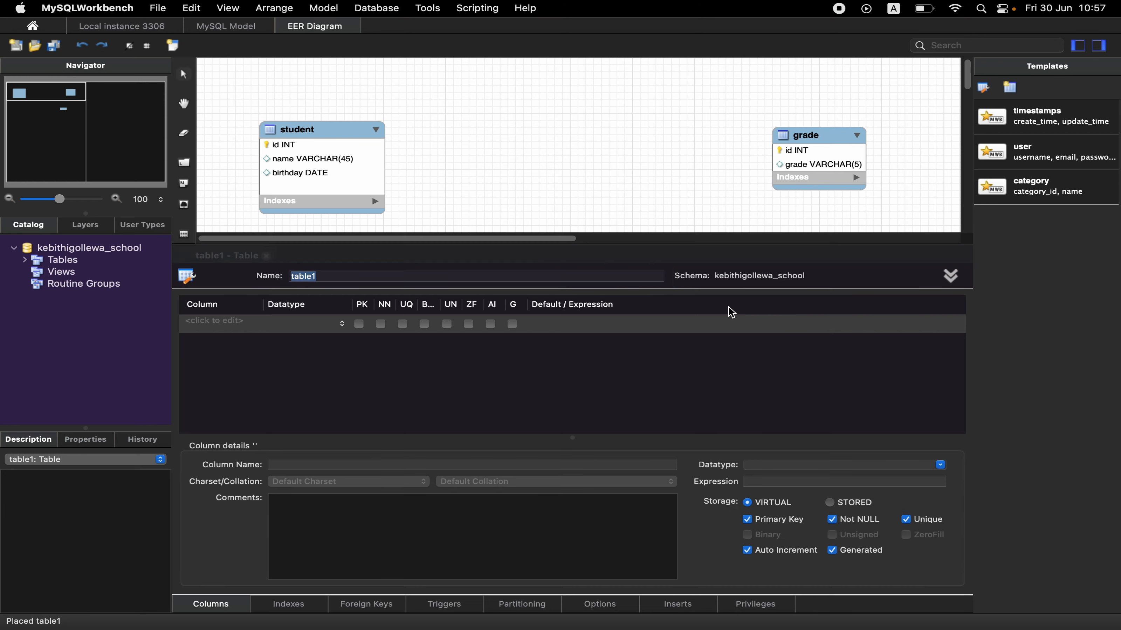
{"action": "type", "text": "village"}
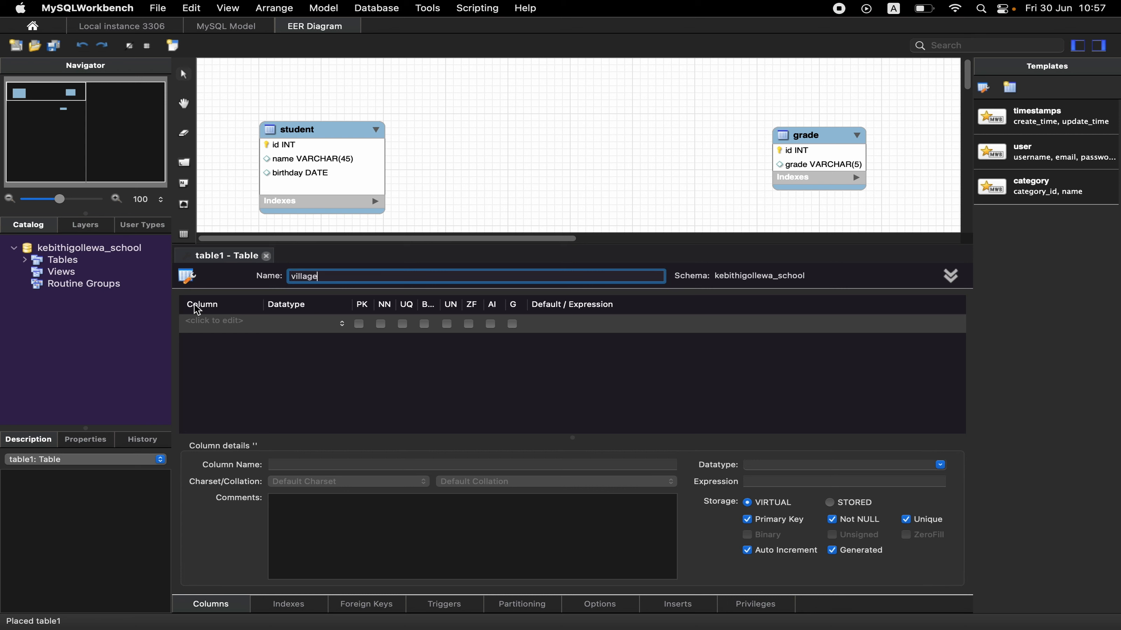
Give the village table an auto-increment INT primary key id and a village column of type VARCHAR(45).
{"action": "left_click", "coordinate": [194, 323]}
{"action": "left_click", "coordinate": [194, 322]}
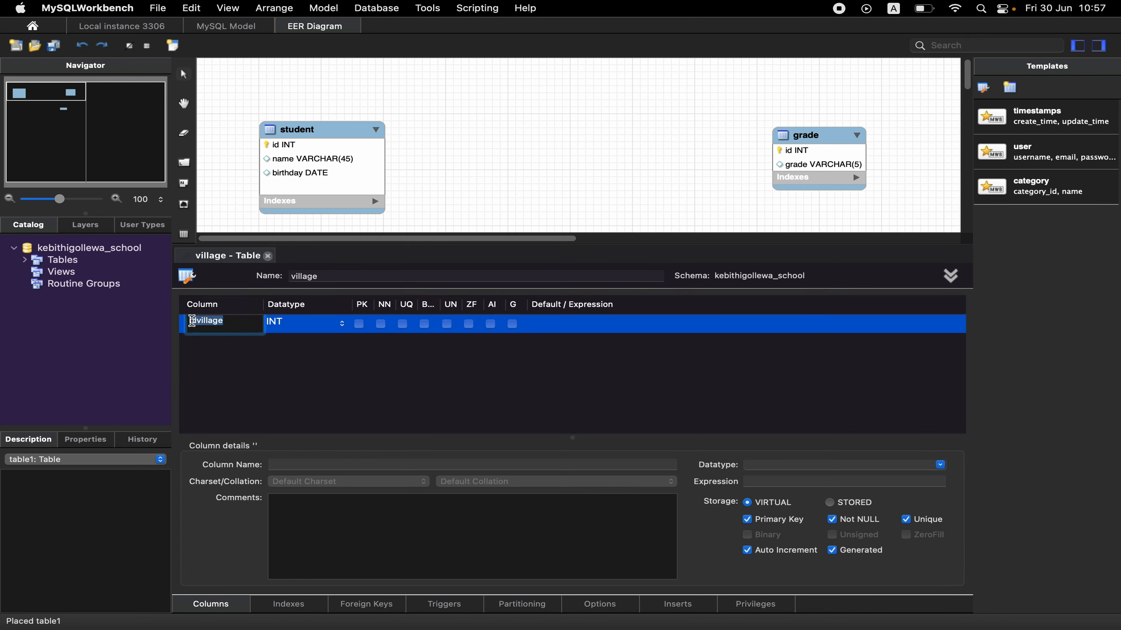
{"action": "type", "text": "id"}
{"action": "left_click", "coordinate": [196, 343]}
{"action": "type", "text": "village"}
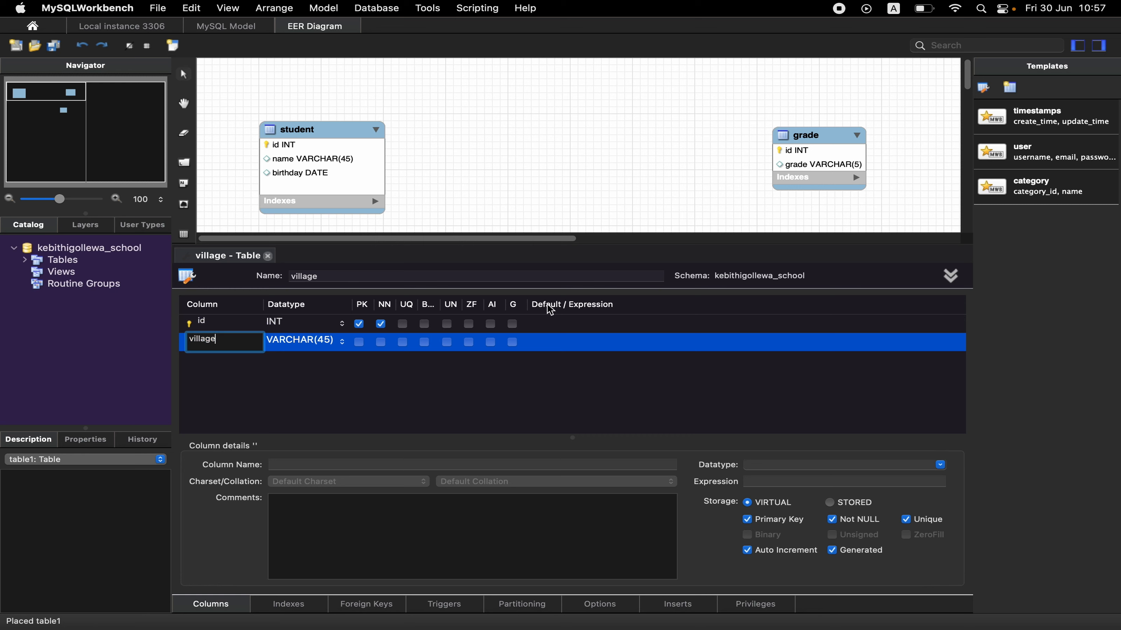
{"action": "left_click", "coordinate": [490, 324]}
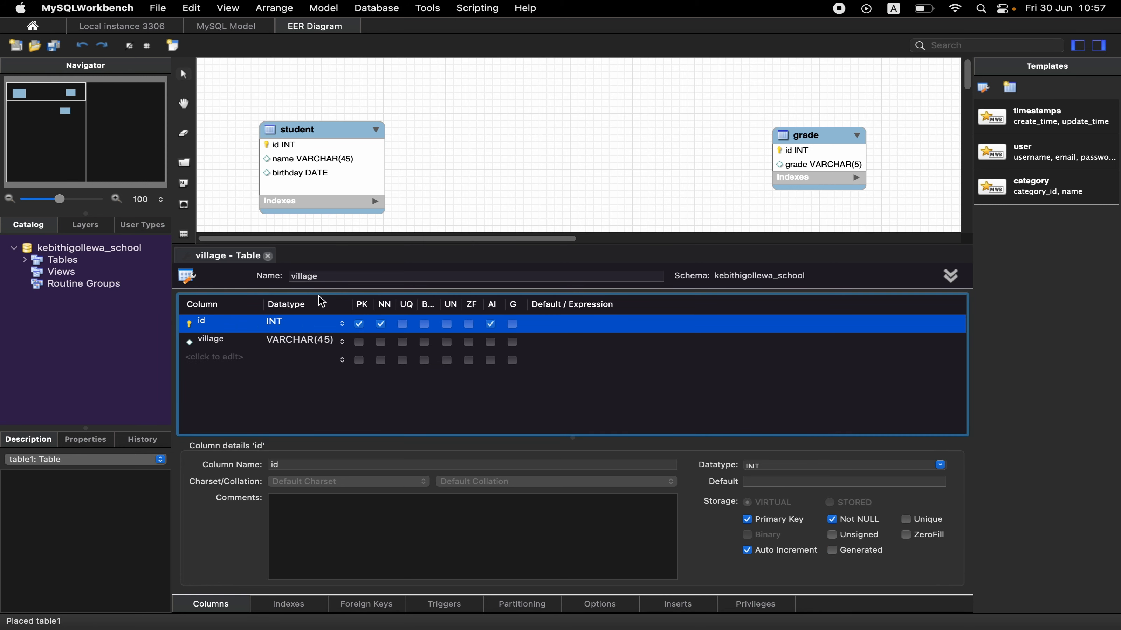
{"action": "left_click", "coordinate": [268, 255]}
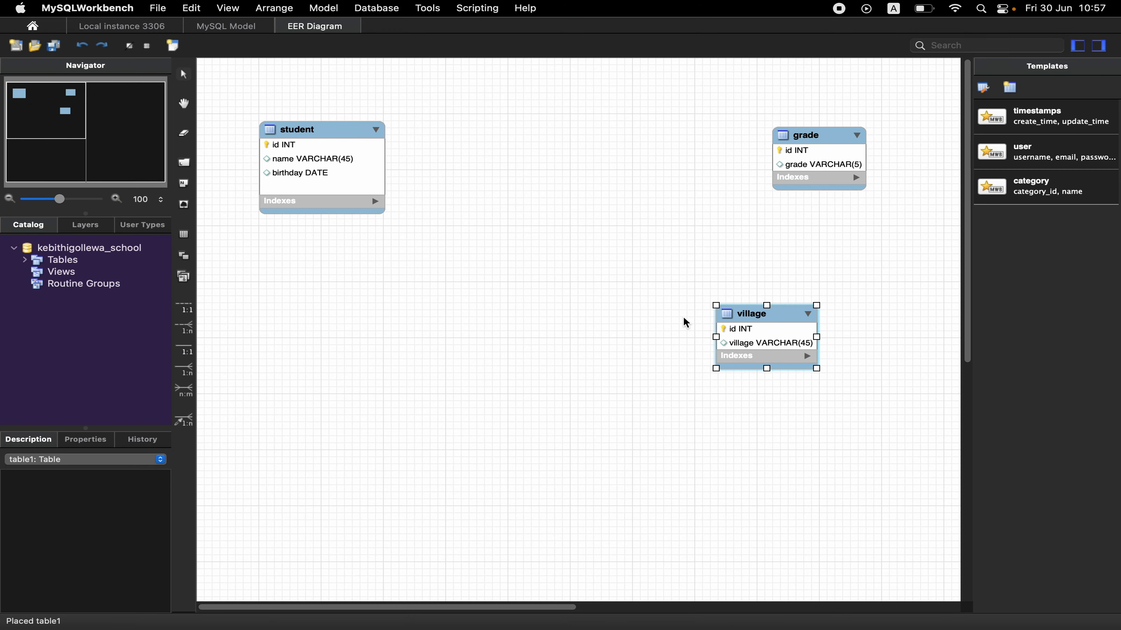
Place a new table below the village table, name it transport and give it an auto-increment INT primary key called id.
{"action": "left_click", "coordinate": [183, 234]}
{"action": "left_click", "coordinate": [549, 401]}
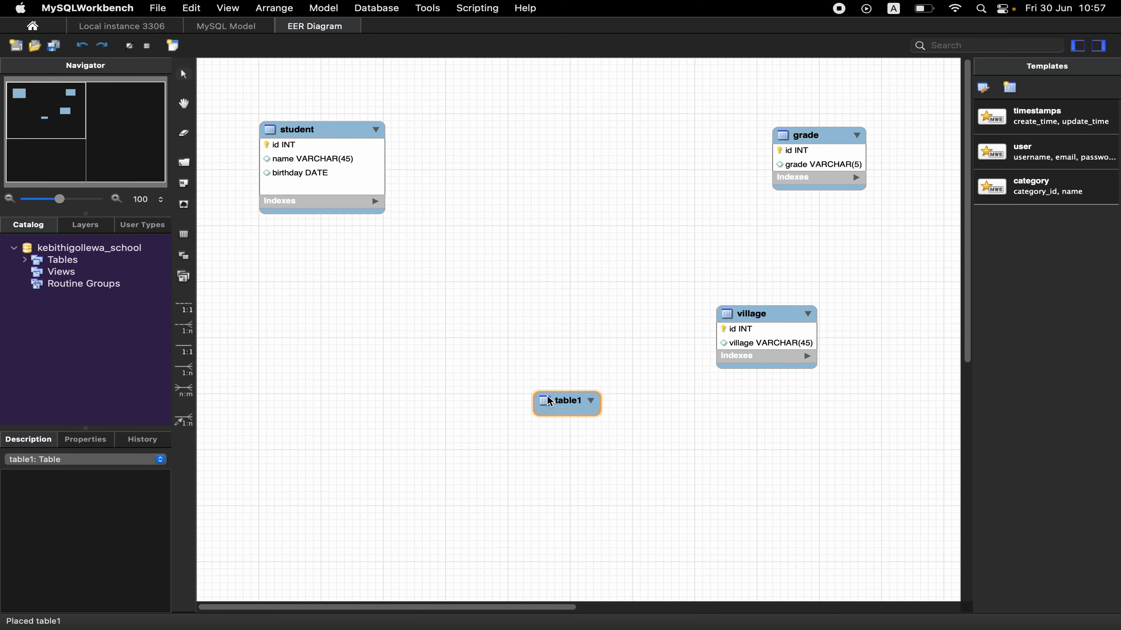
{"action": "double_click", "coordinate": [548, 401]}
{"action": "type", "text": "transport"}
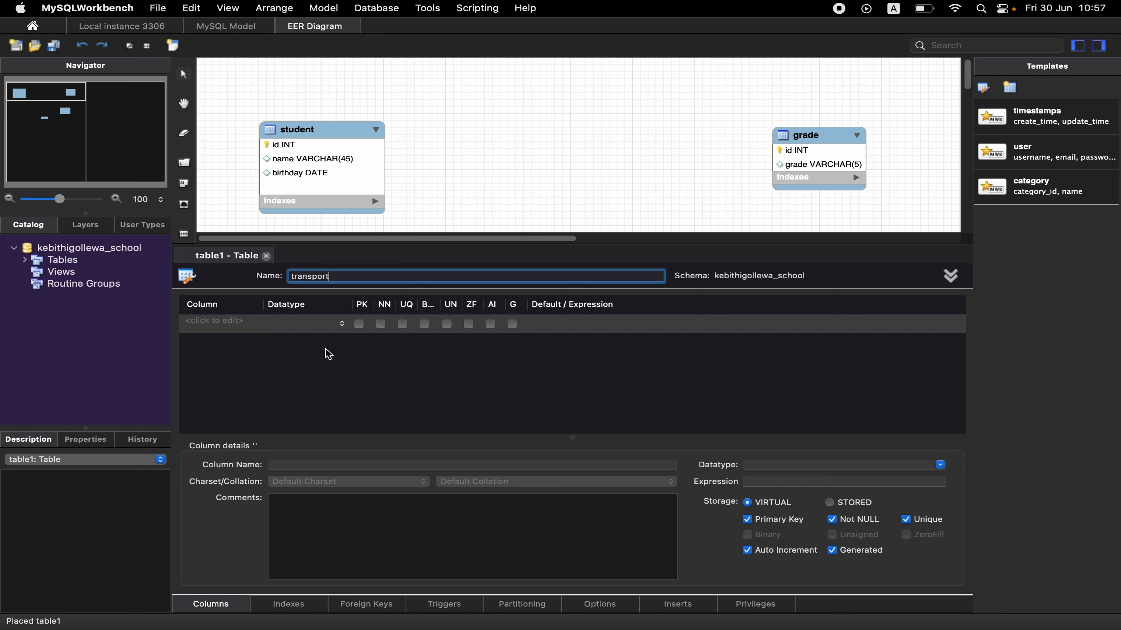
{"action": "left_click", "coordinate": [229, 321]}
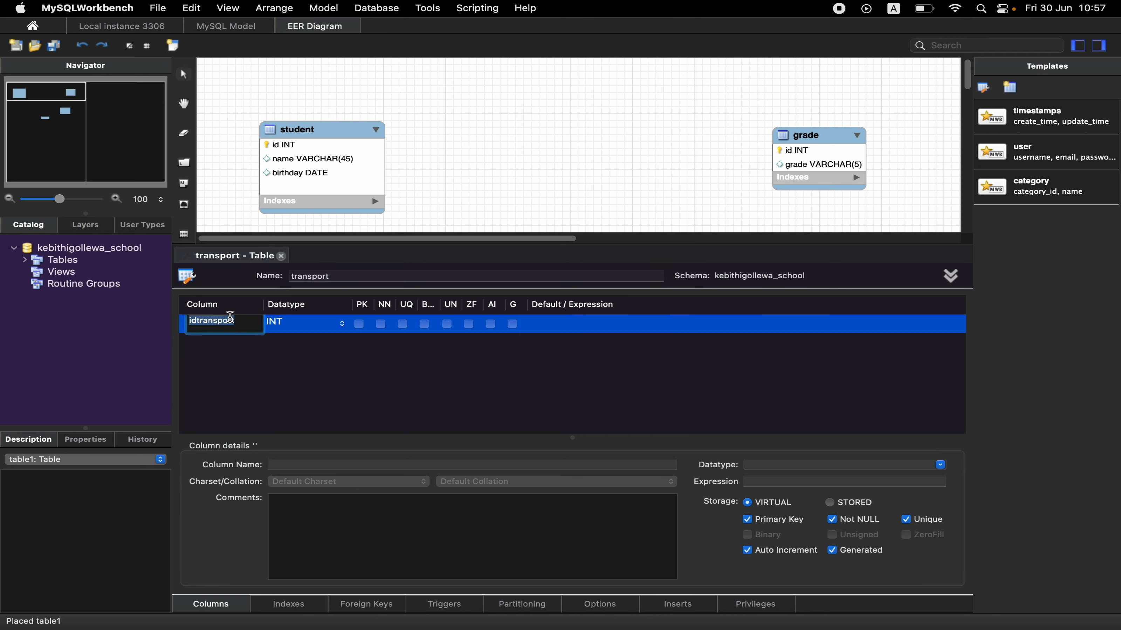
{"action": "type", "text": "id"}
{"action": "left_click", "coordinate": [491, 324]}
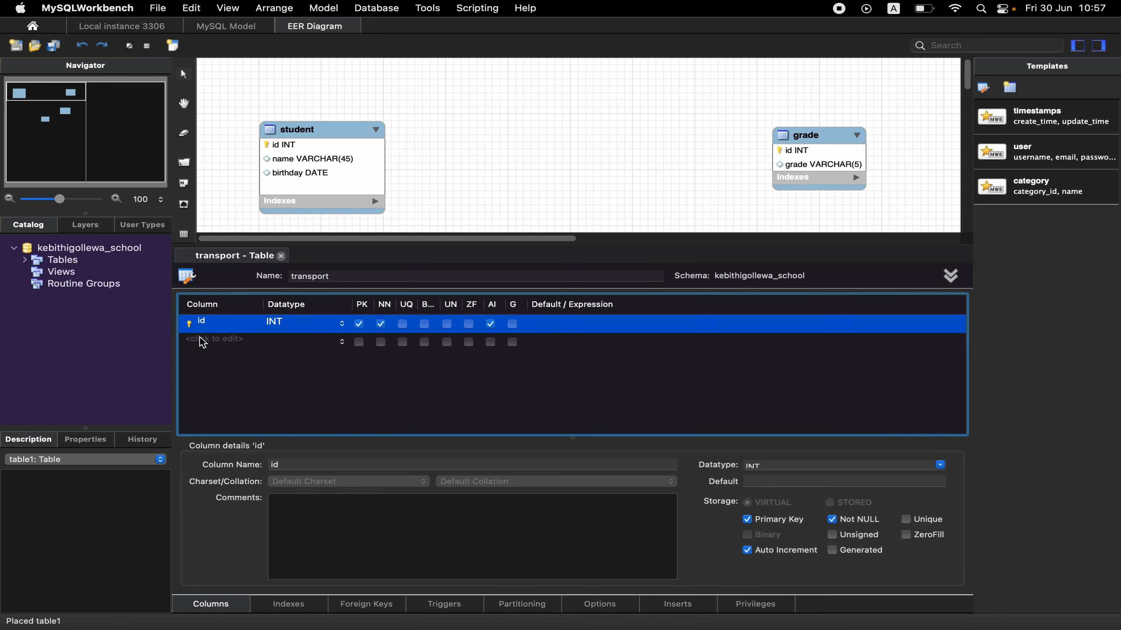
Add a transportation_method column of type VARCHAR(45) to the transport table and close its editor.
{"action": "left_click", "coordinate": [202, 340]}
{"action": "left_click", "coordinate": [202, 341]}
{"action": "type", "text": "transportation_"}
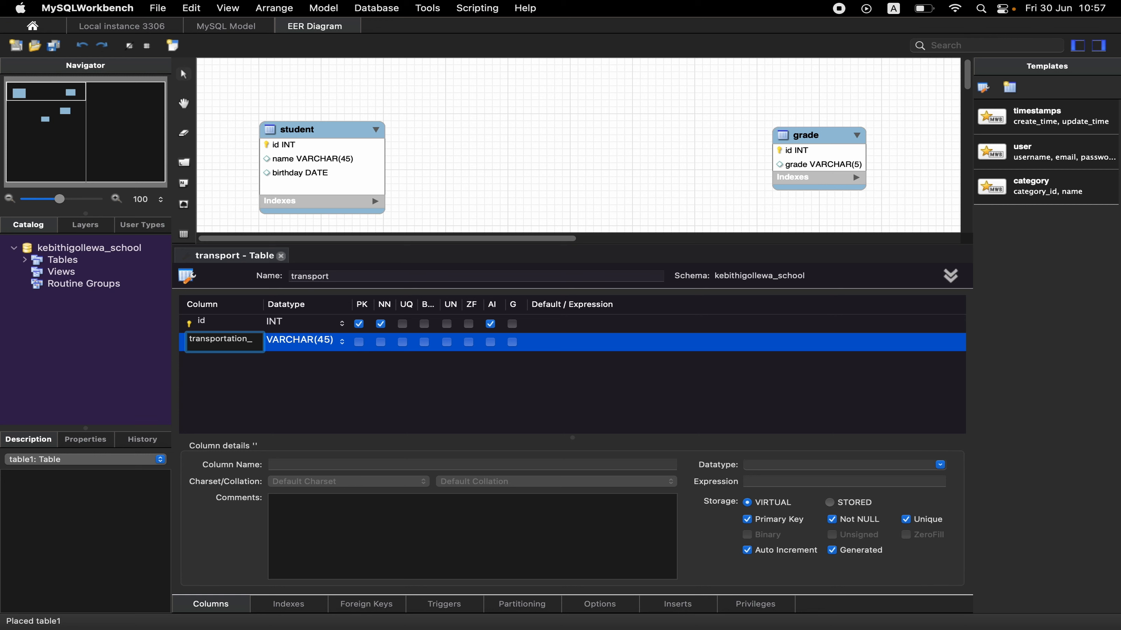
{"action": "type", "text": "method"}
{"action": "left_click", "coordinate": [282, 256]}
Rearrange the diagram so grade, village and transport are stacked in a column, with student moved down to face them on the left.
{"action": "left_click_drag", "start_coordinate": [603, 400], "coordinate": [724, 428]}
{"action": "left_click_drag", "start_coordinate": [780, 314], "coordinate": [702, 276]}
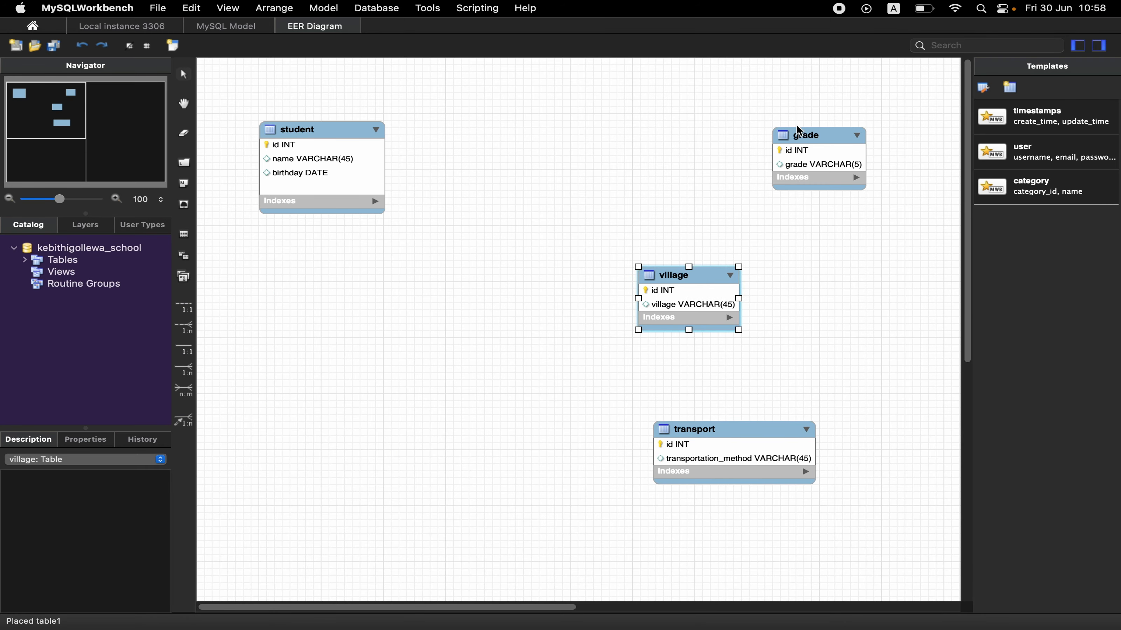
{"action": "left_click_drag", "start_coordinate": [798, 129], "coordinate": [646, 111]}
{"action": "left_click_drag", "start_coordinate": [287, 155], "coordinate": [257, 323]}
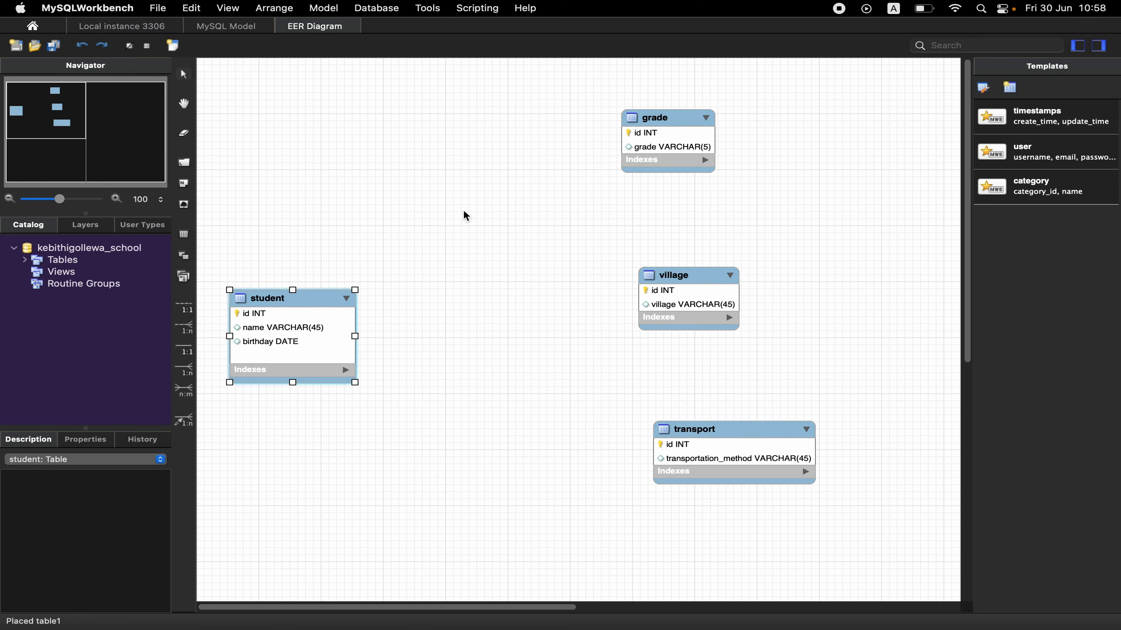
Create a one-to-many non-identifying relationship between student and grade, with student receiving the foreign key.
{"action": "left_click", "coordinate": [185, 329]}
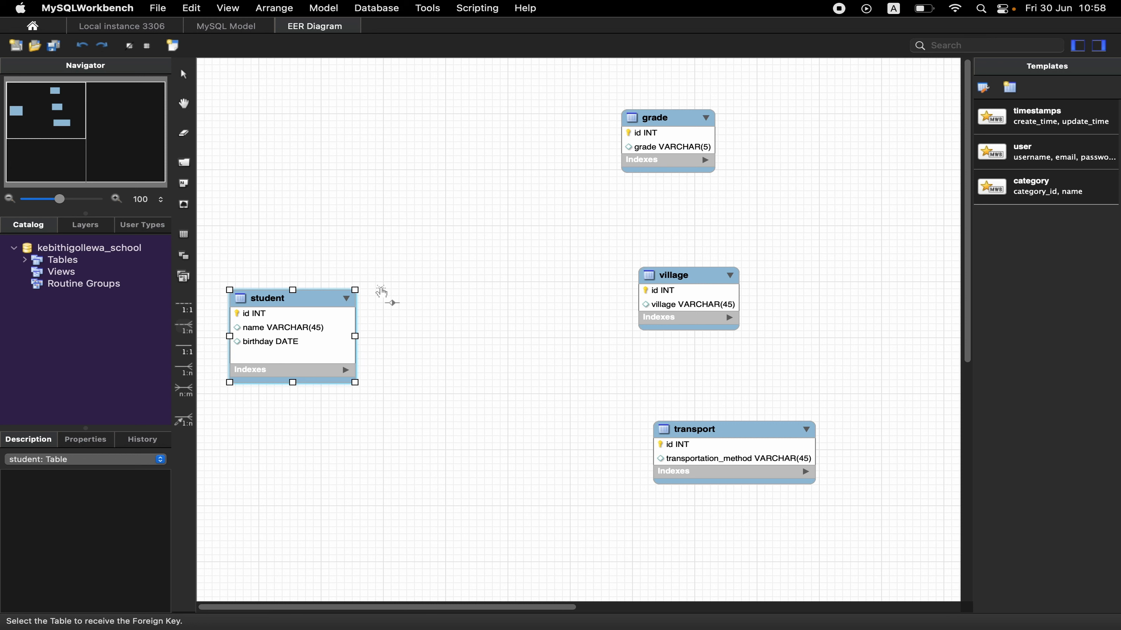
{"action": "left_click", "coordinate": [335, 316]}
{"action": "left_click", "coordinate": [644, 140]}
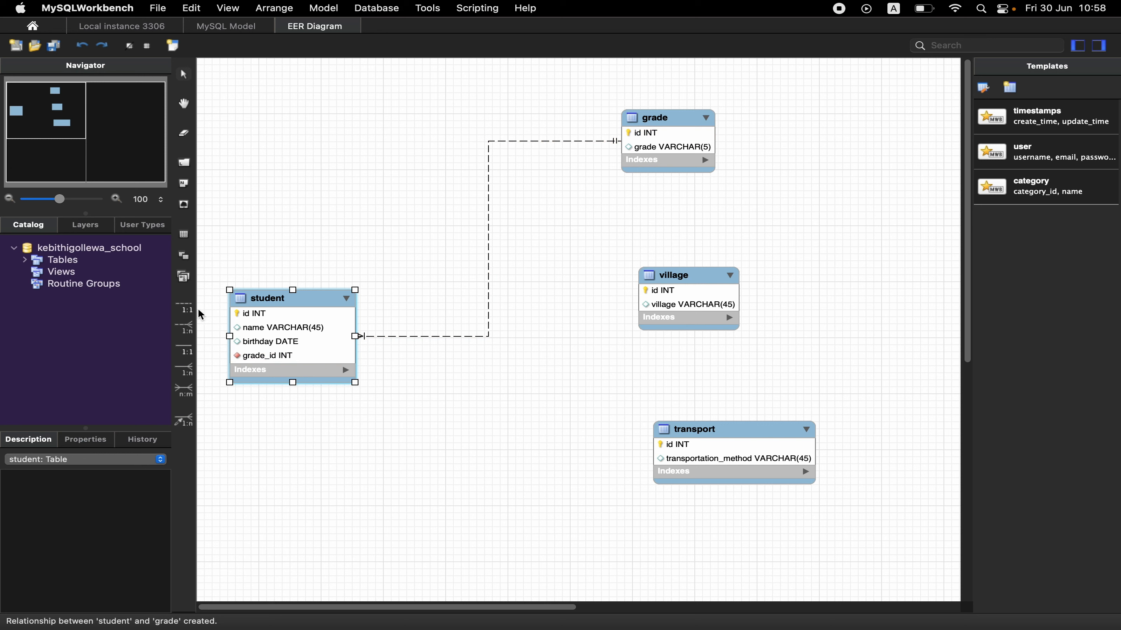
Create a one-to-many non-identifying relationship between student and village, with the foreign key in student.
{"action": "left_click", "coordinate": [187, 329]}
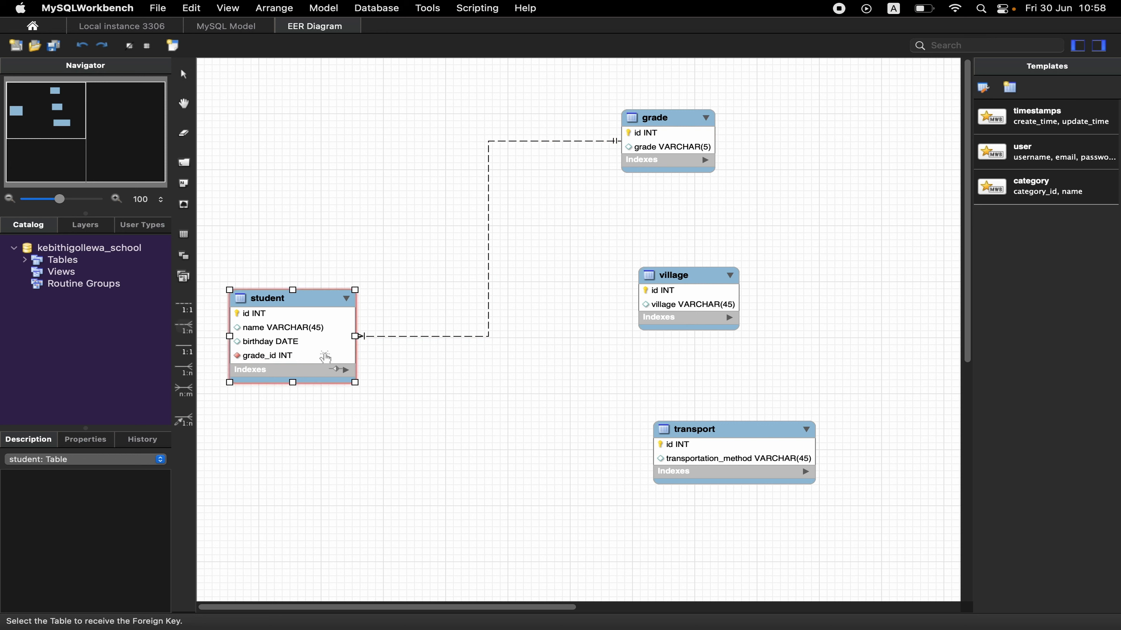
{"action": "left_click", "coordinate": [325, 358]}
{"action": "left_click", "coordinate": [688, 280]}
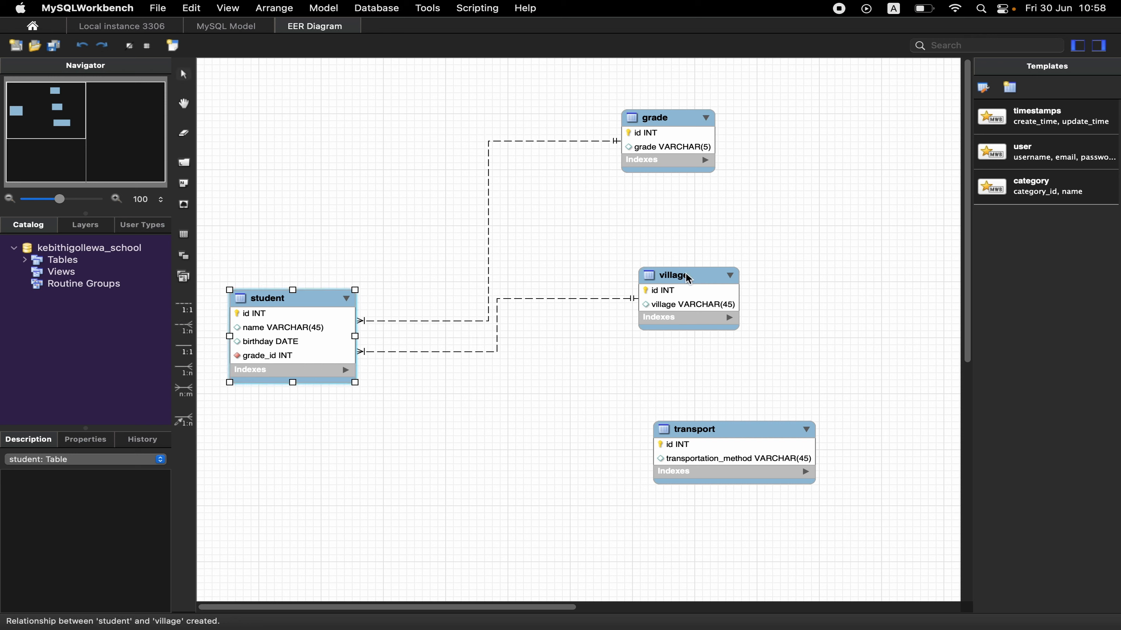
Create a one-to-many non-identifying relationship between student and transport, with the foreign key in student.
{"action": "left_click", "coordinate": [188, 337]}
{"action": "left_click", "coordinate": [265, 353]}
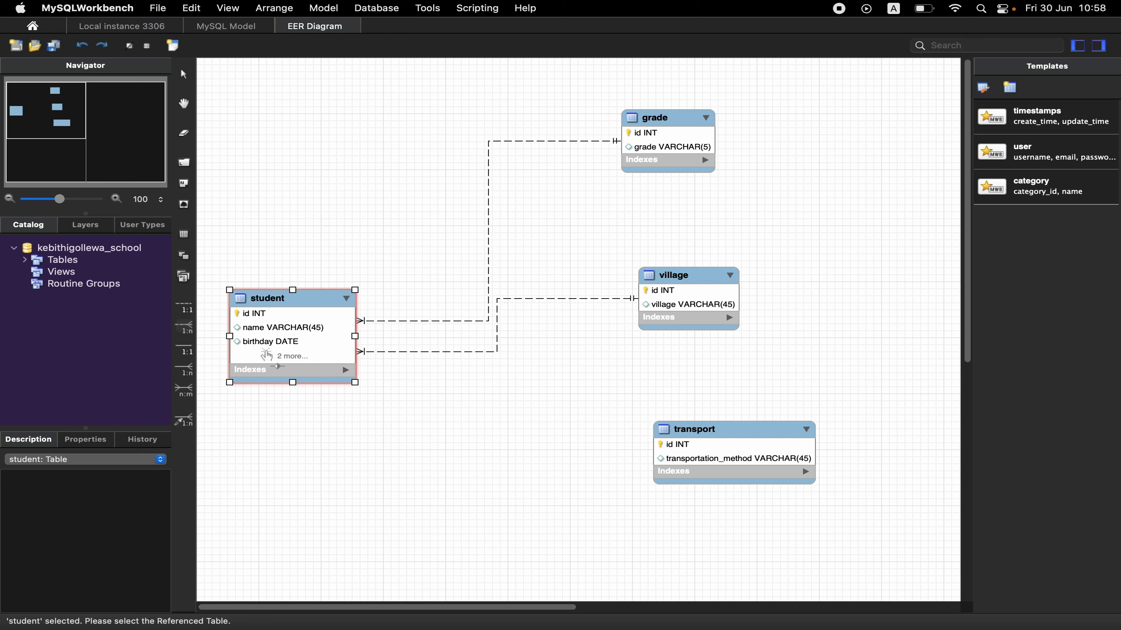
{"action": "left_click", "coordinate": [661, 450]}
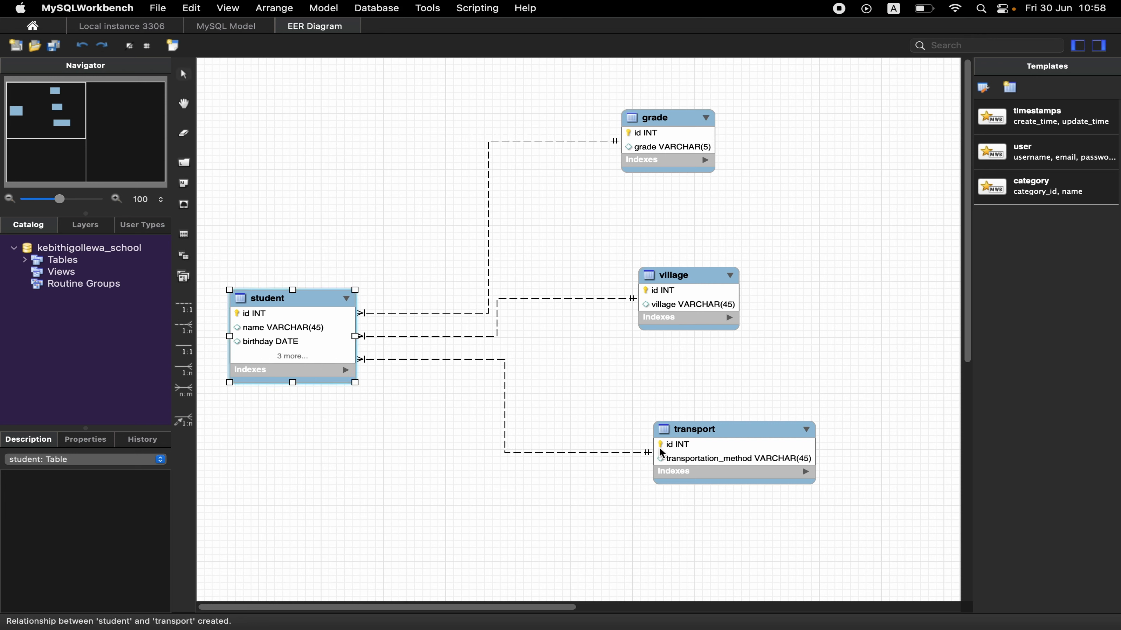
Shift the village table slightly right and up, and enlarge the student table so all its columns fit.
{"action": "left_click_drag", "start_coordinate": [707, 278], "coordinate": [756, 269]}
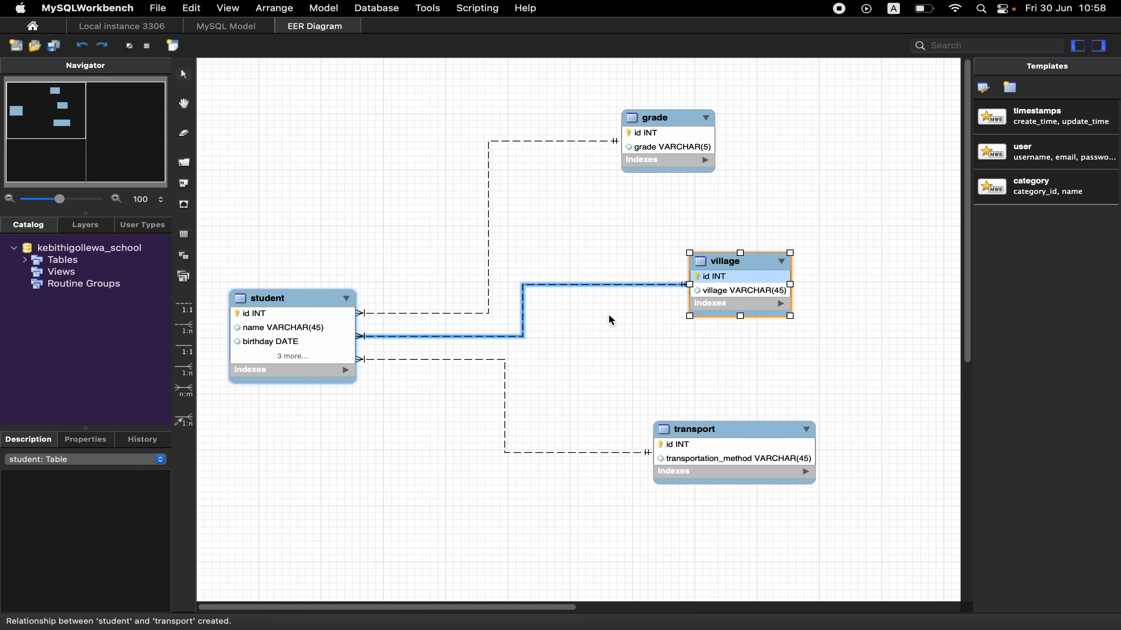
{"action": "left_click", "coordinate": [353, 379]}
{"action": "left_click_drag", "start_coordinate": [357, 382], "coordinate": [390, 431]}
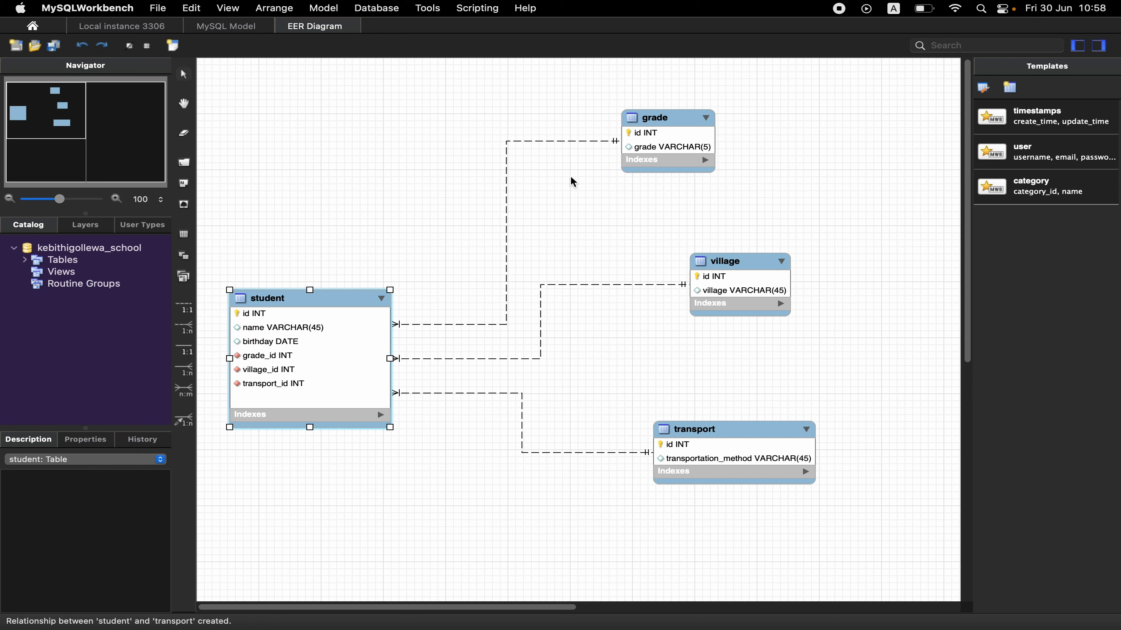
Forward engineer the model to the database server through the stored MySQL connection, keeping the default options.
{"action": "left_click", "coordinate": [371, 6]}
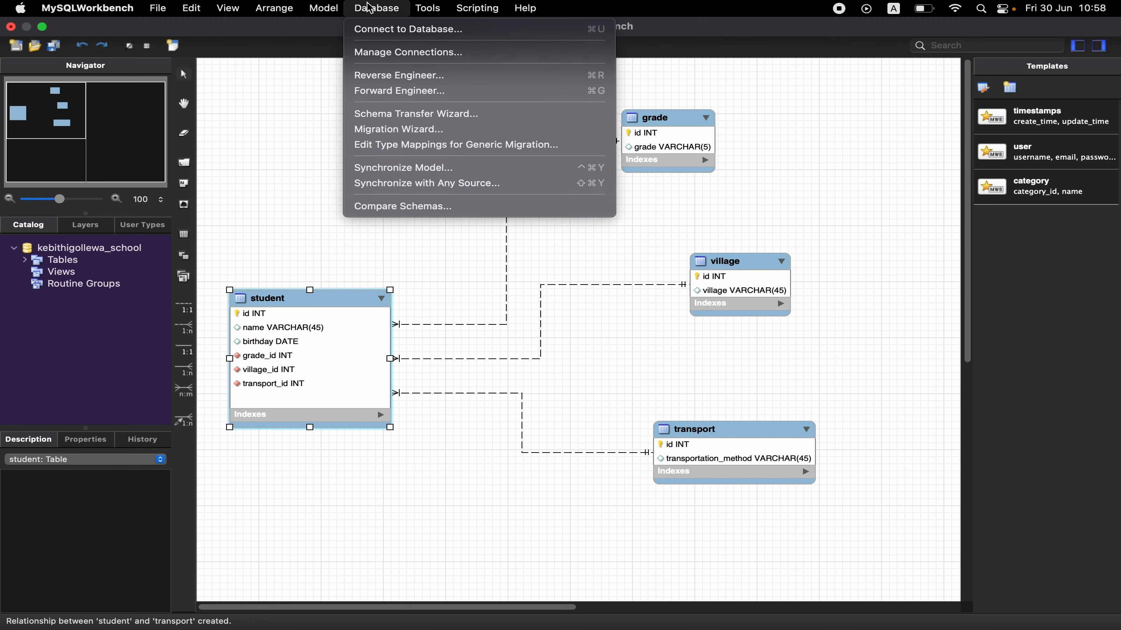
{"action": "left_click", "coordinate": [379, 91]}
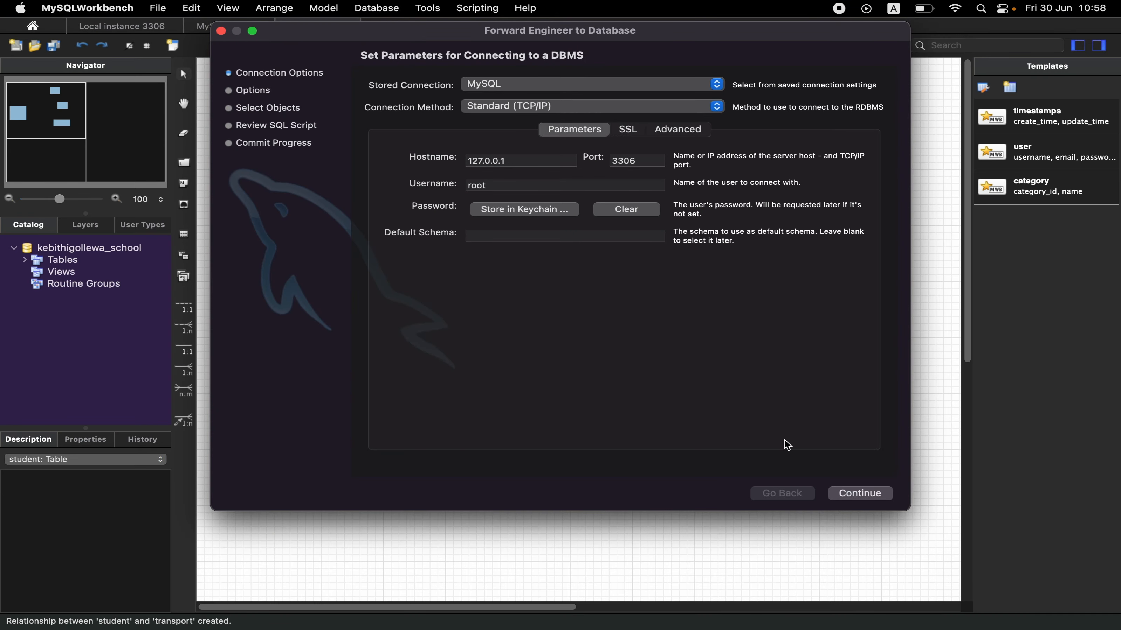
{"action": "left_click", "coordinate": [864, 496]}
{"action": "left_click", "coordinate": [864, 494]}
{"action": "left_click", "coordinate": [864, 494]}
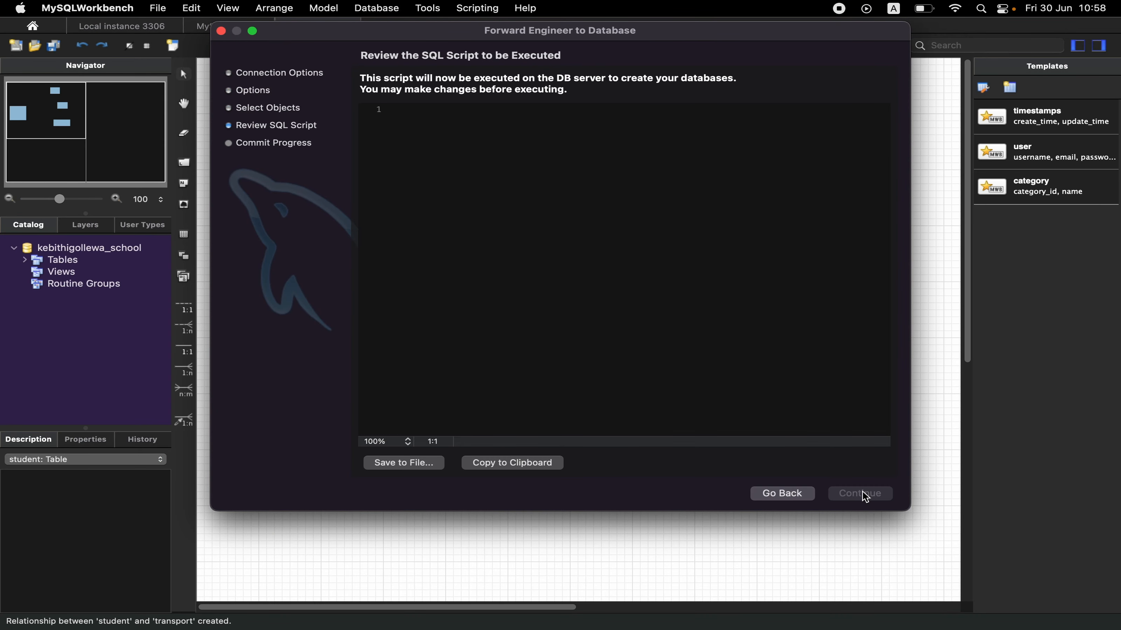
{"action": "left_click", "coordinate": [863, 495]}
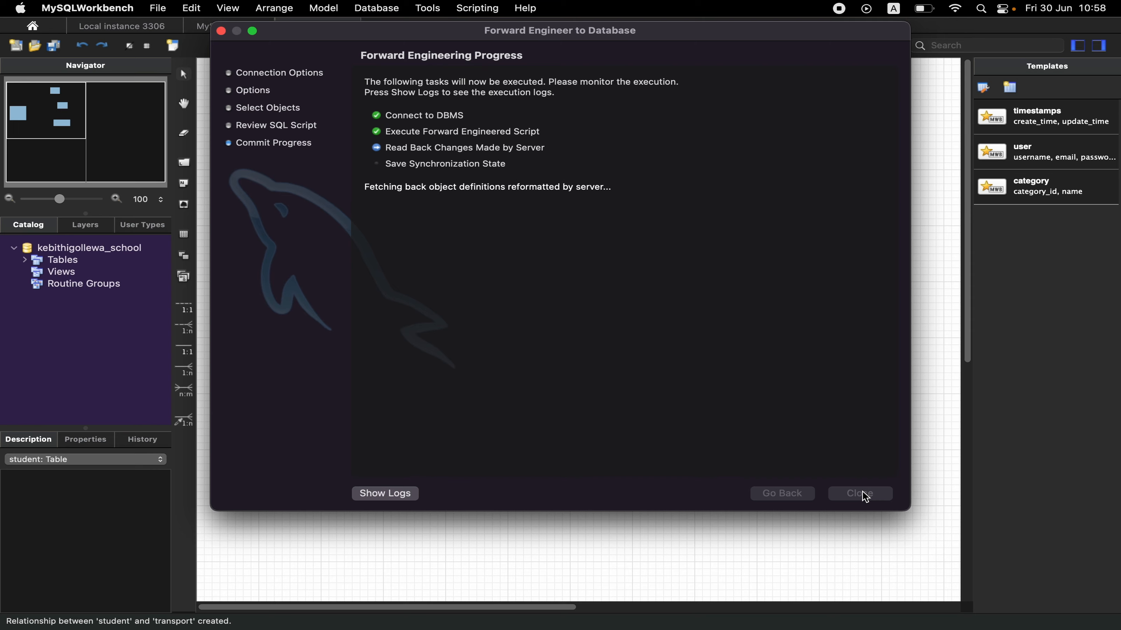
{"action": "left_click", "coordinate": [861, 494]}
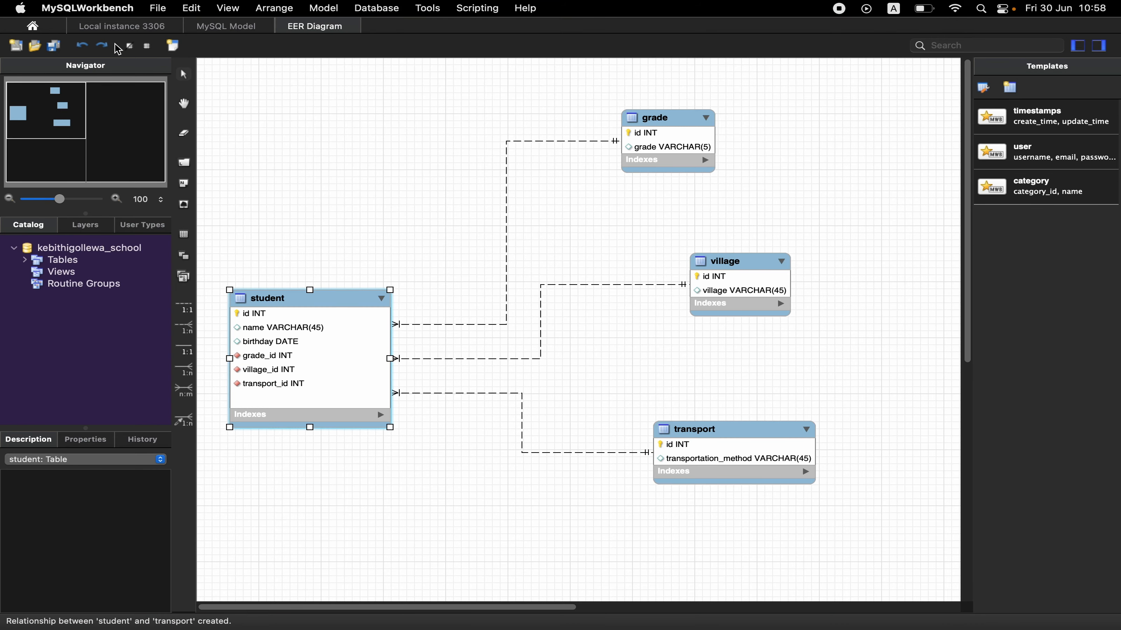
Refresh the schema list of Local instance 3306, make kebithigollewa_school the active schema and expand its tables.
{"action": "left_click", "coordinate": [129, 25]}
{"action": "right_click", "coordinate": [70, 467]}
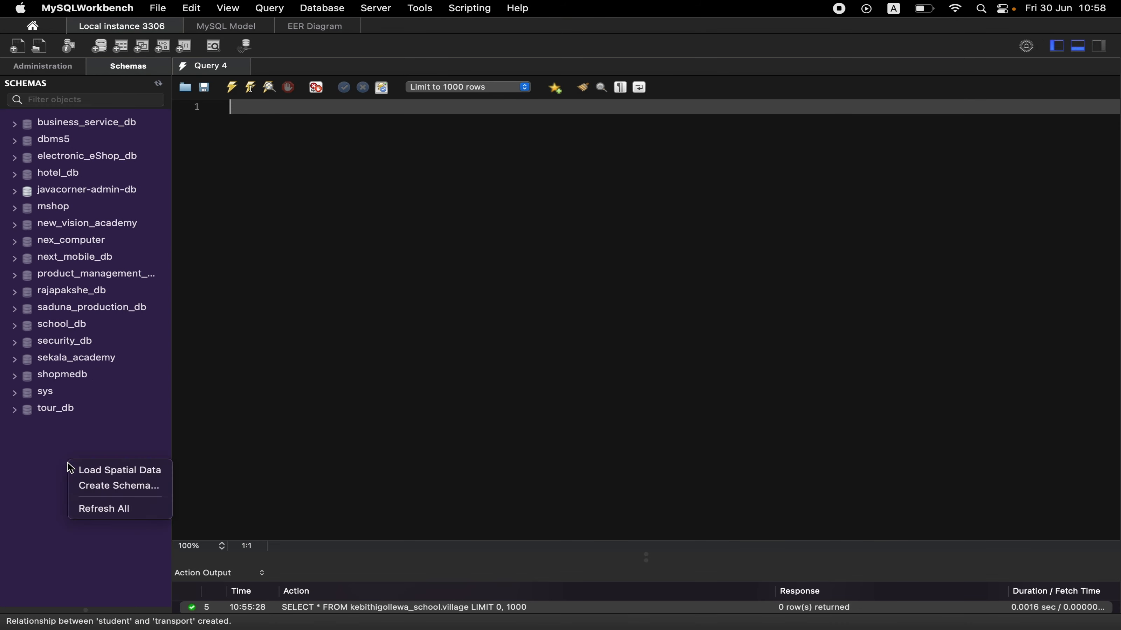
{"action": "left_click", "coordinate": [89, 512]}
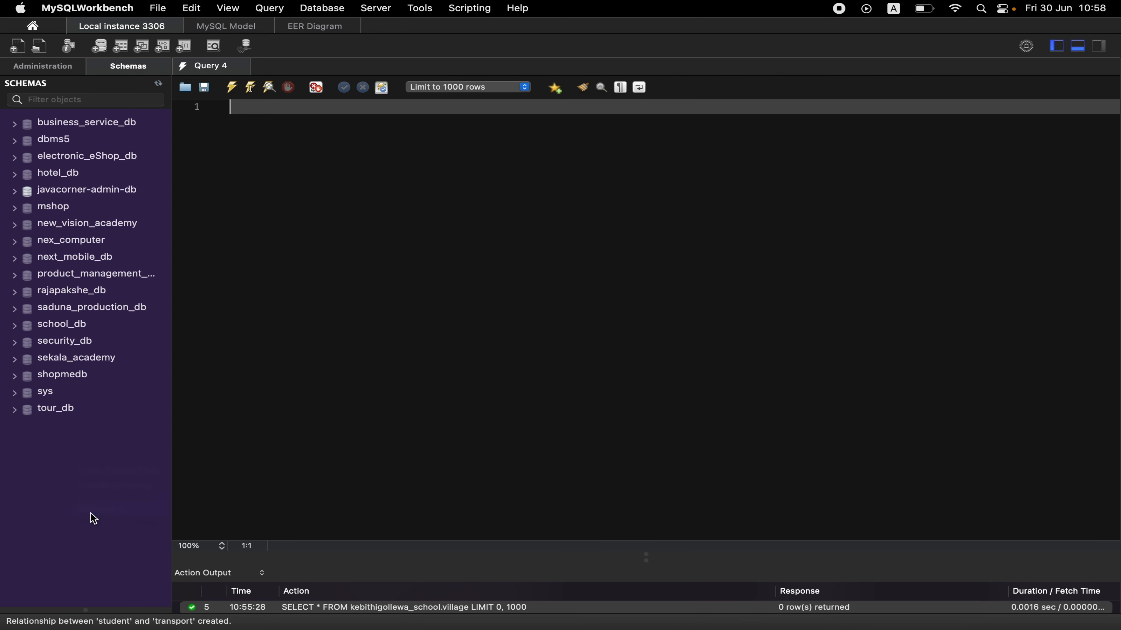
{"action": "double_click", "coordinate": [27, 210]}
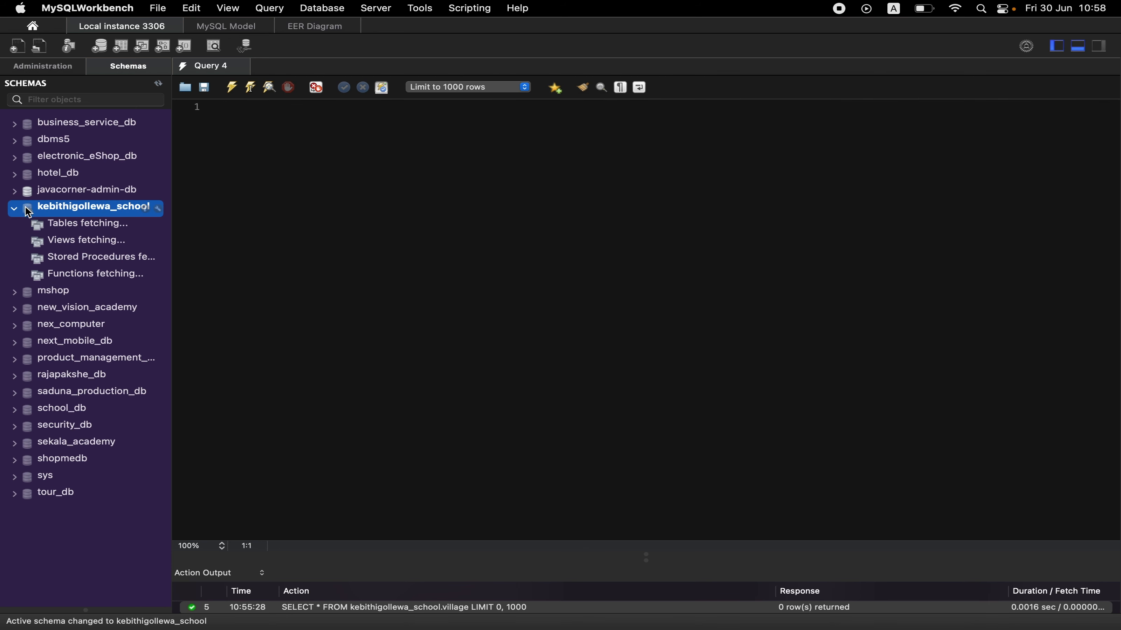
{"action": "left_click", "coordinate": [25, 225]}
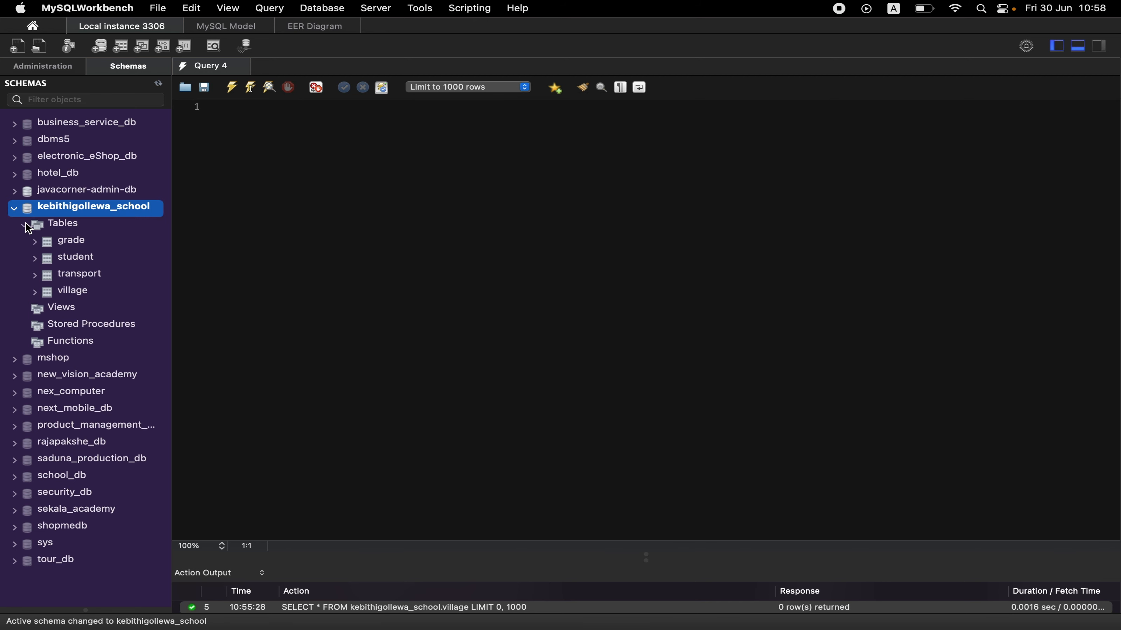
Open the rows of the grade table and enter 6, 7 and 8 as the first three grade values.
{"action": "mouse_move", "coordinate": [125, 242]}
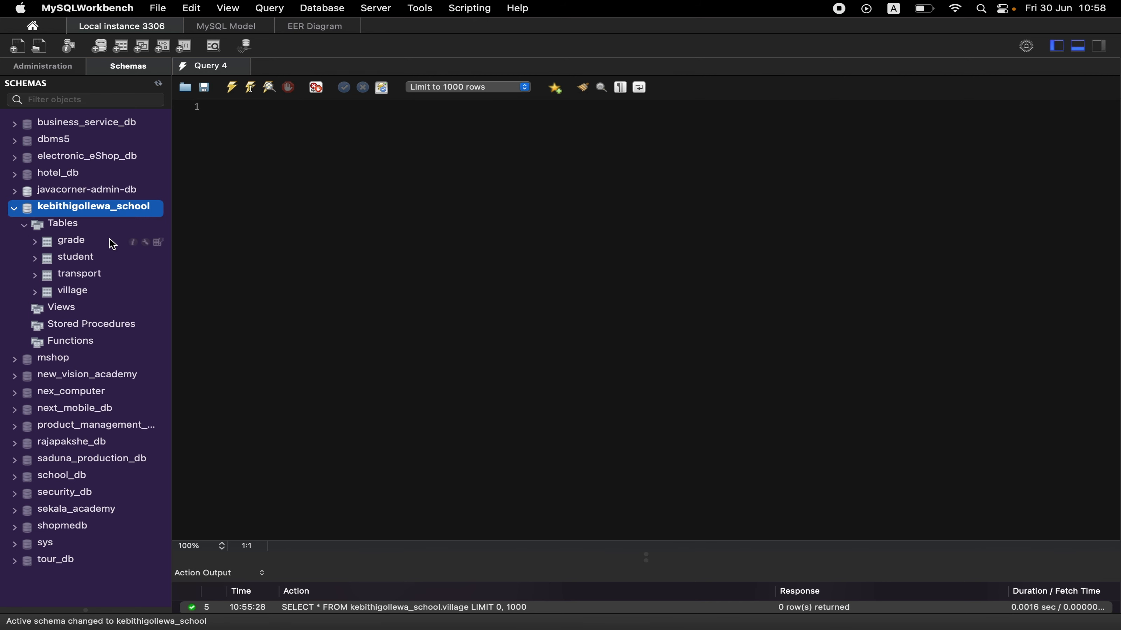
{"action": "left_click", "coordinate": [160, 243]}
{"action": "left_click", "coordinate": [324, 351]}
{"action": "left_click", "coordinate": [323, 351]}
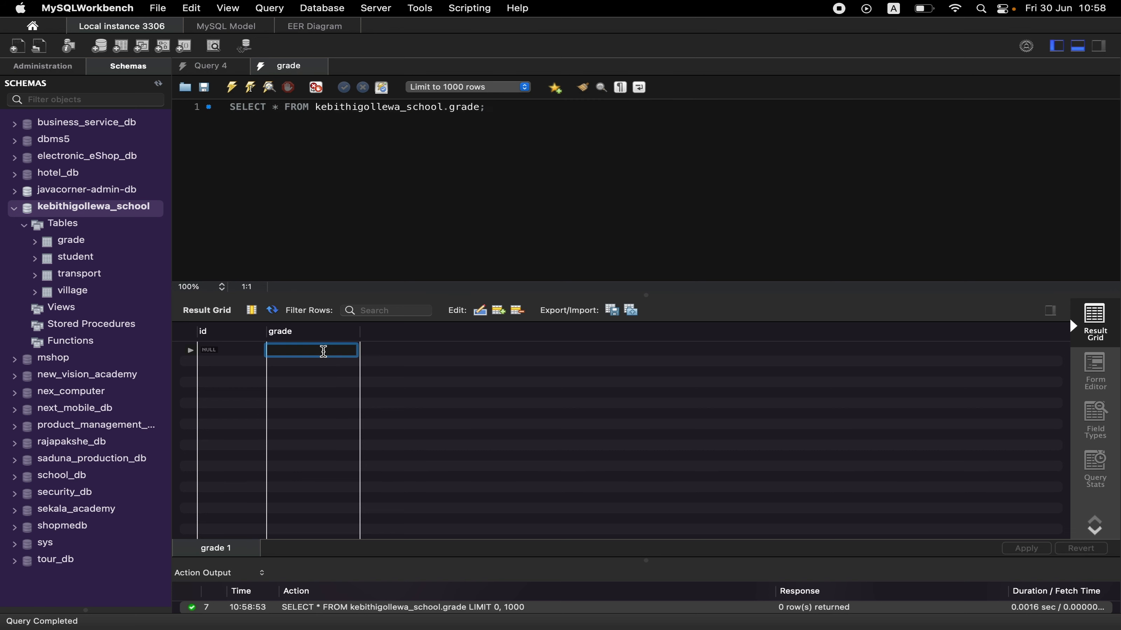
{"action": "type", "text": "6"}
{"action": "left_click", "coordinate": [324, 365]}
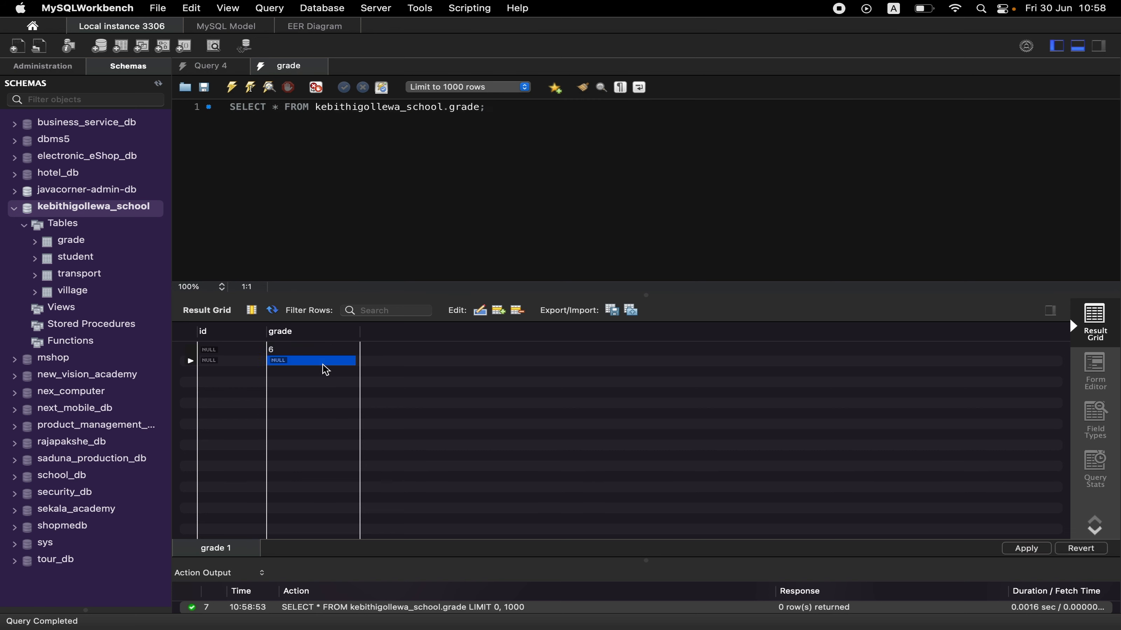
{"action": "left_click", "coordinate": [323, 365]}
{"action": "left_click", "coordinate": [323, 372]}
{"action": "left_click", "coordinate": [322, 372]}
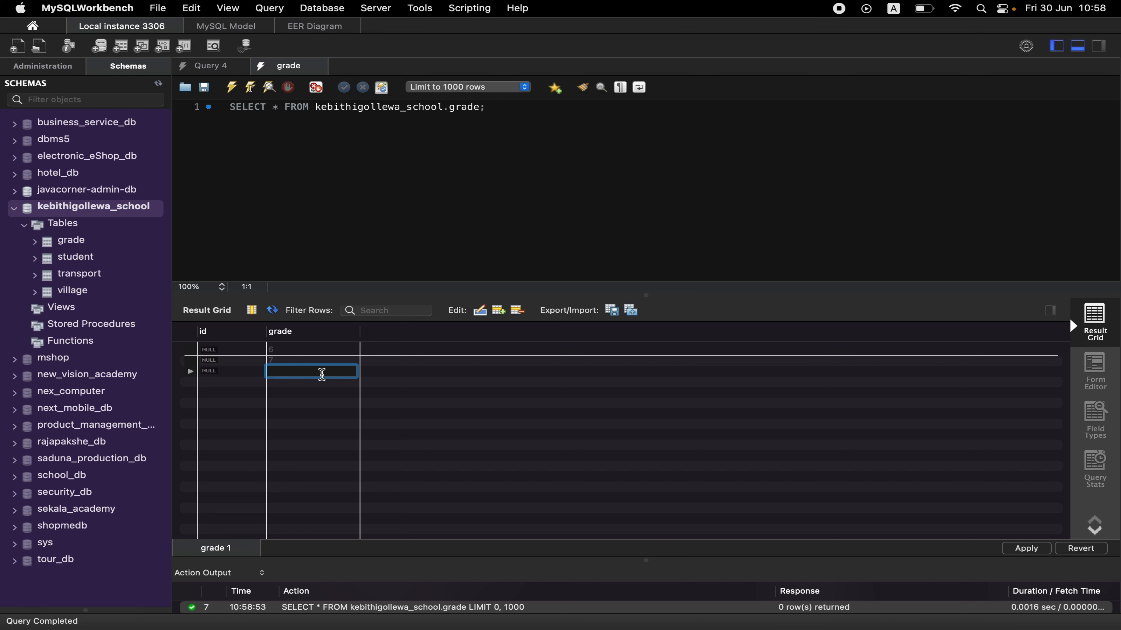
{"action": "type", "text": "8"}
Enter 9, 10 and 11 in the next rows of the grade column and apply the inserts to the database.
{"action": "left_click", "coordinate": [323, 382]}
{"action": "left_click", "coordinate": [323, 382]}
{"action": "type", "text": "9"}
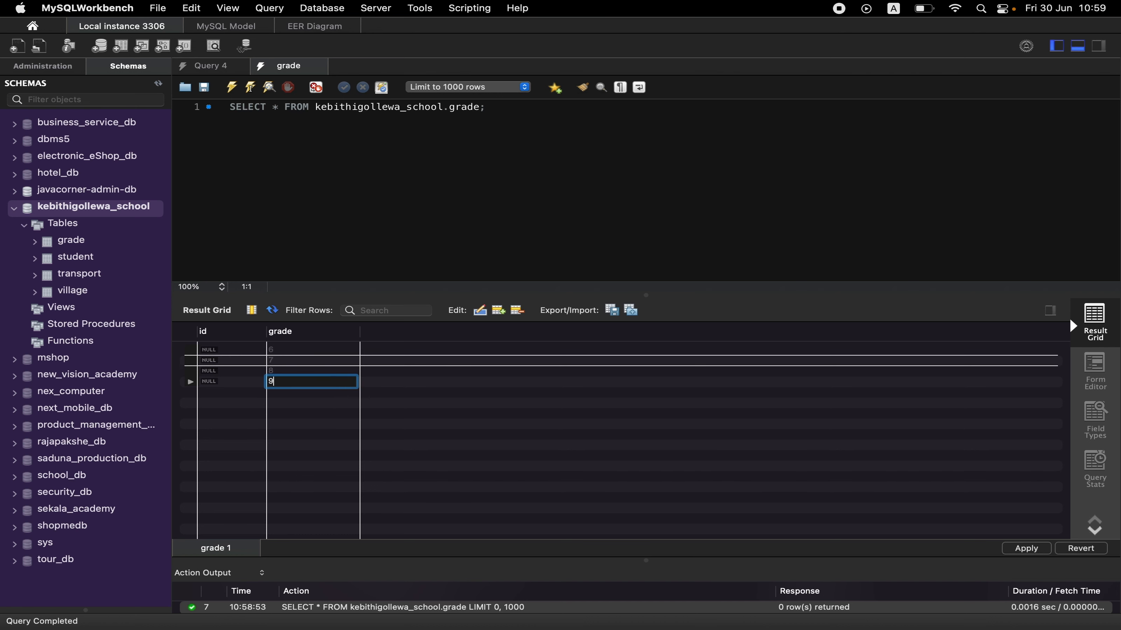
{"action": "left_click", "coordinate": [320, 393]}
{"action": "left_click", "coordinate": [321, 393]}
{"action": "left_click", "coordinate": [321, 402]}
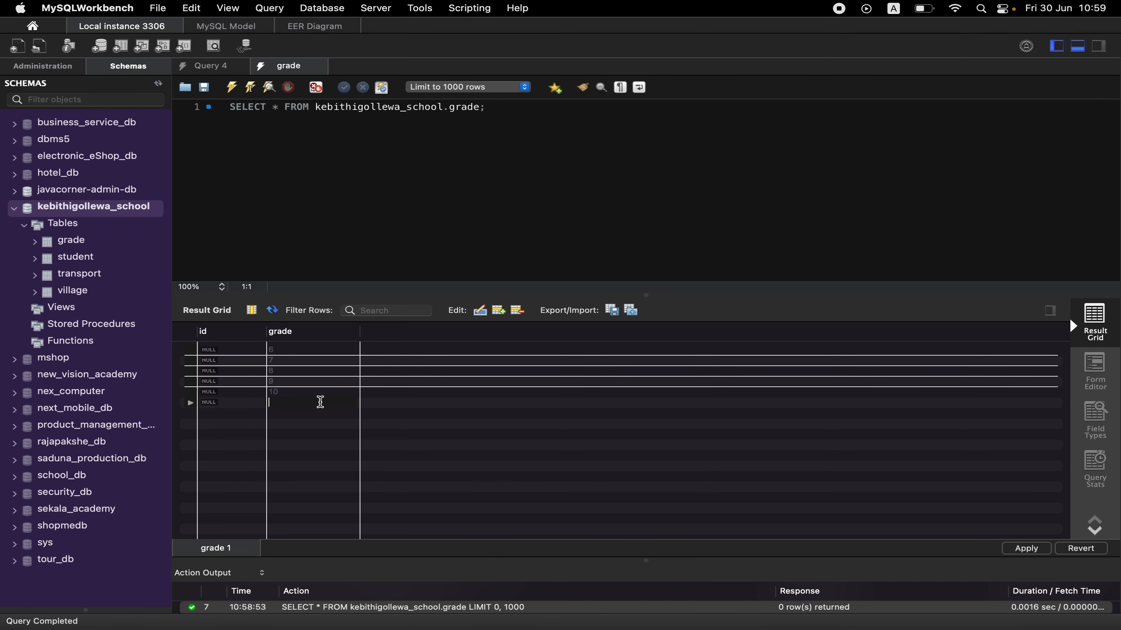
{"action": "left_click", "coordinate": [321, 401]}
{"action": "type", "text": "11"}
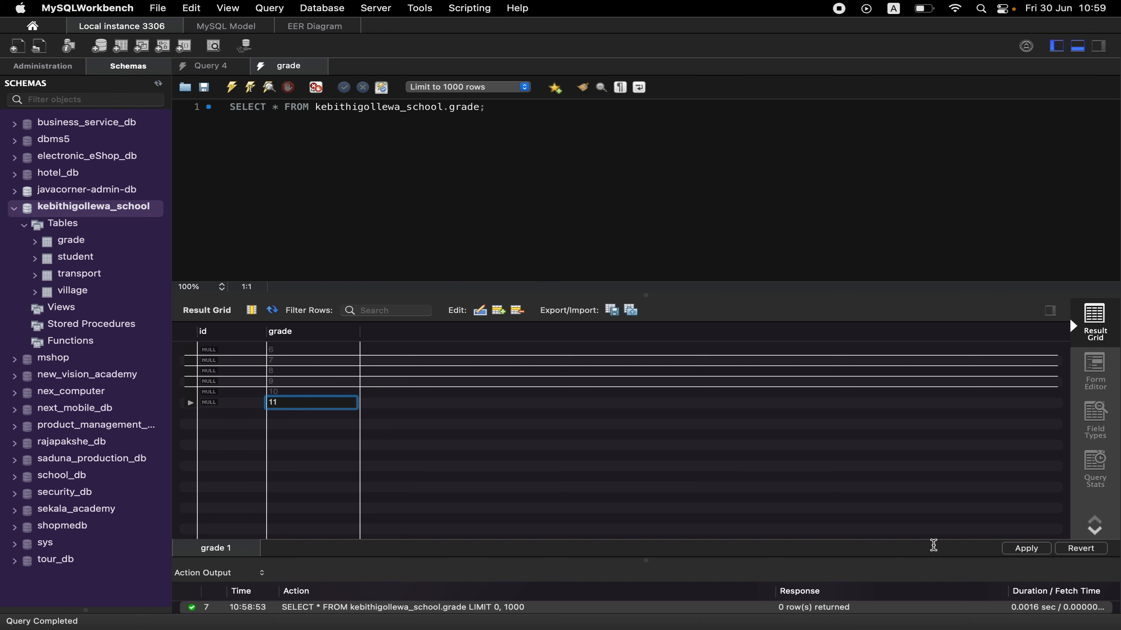
{"action": "left_click", "coordinate": [1019, 551]}
{"action": "left_click", "coordinate": [869, 498]}
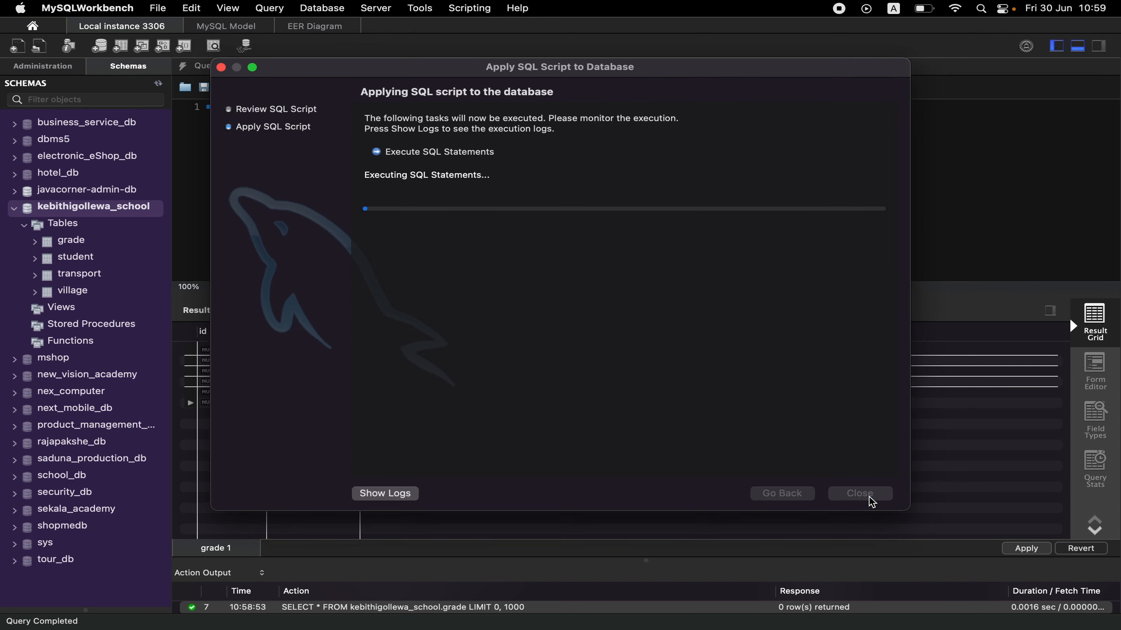
{"action": "left_click", "coordinate": [869, 498]}
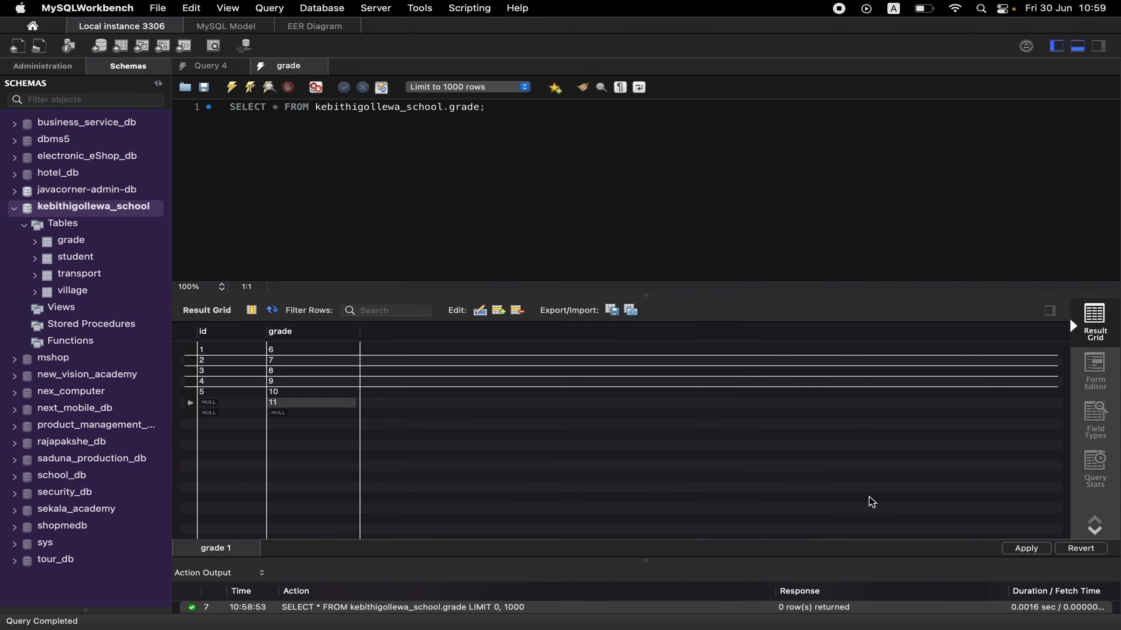
Rerun the grade query, enter 11 in the next empty row of the grade column and apply the insert to the database.
{"action": "left_click", "coordinate": [440, 104]}
{"action": "key", "text": "super+Return"}
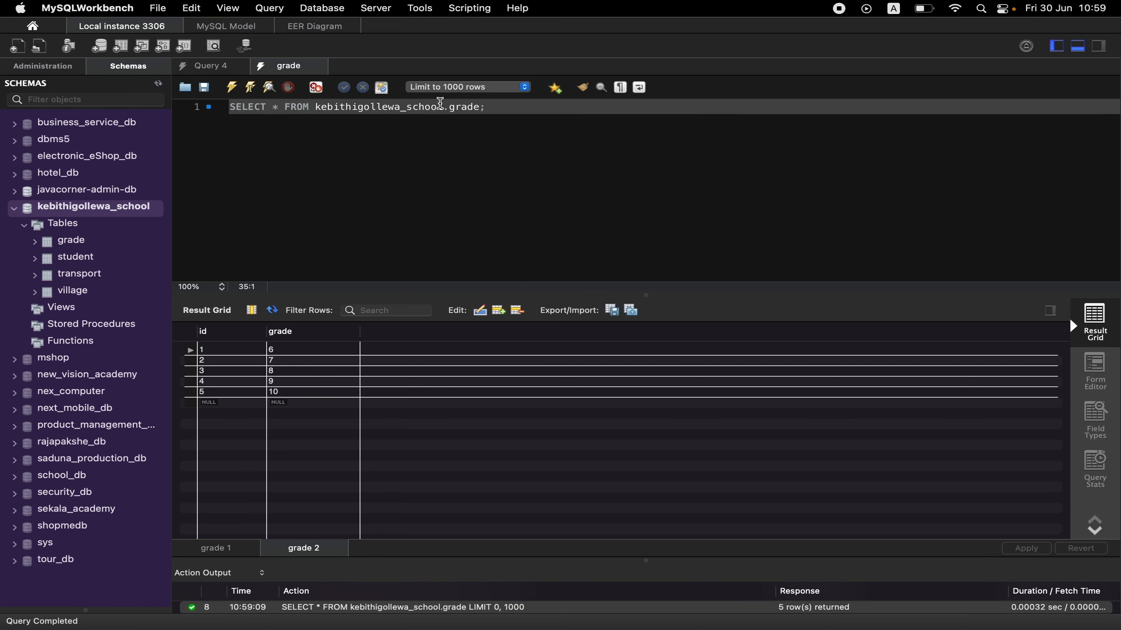
{"action": "double_click", "coordinate": [283, 407]}
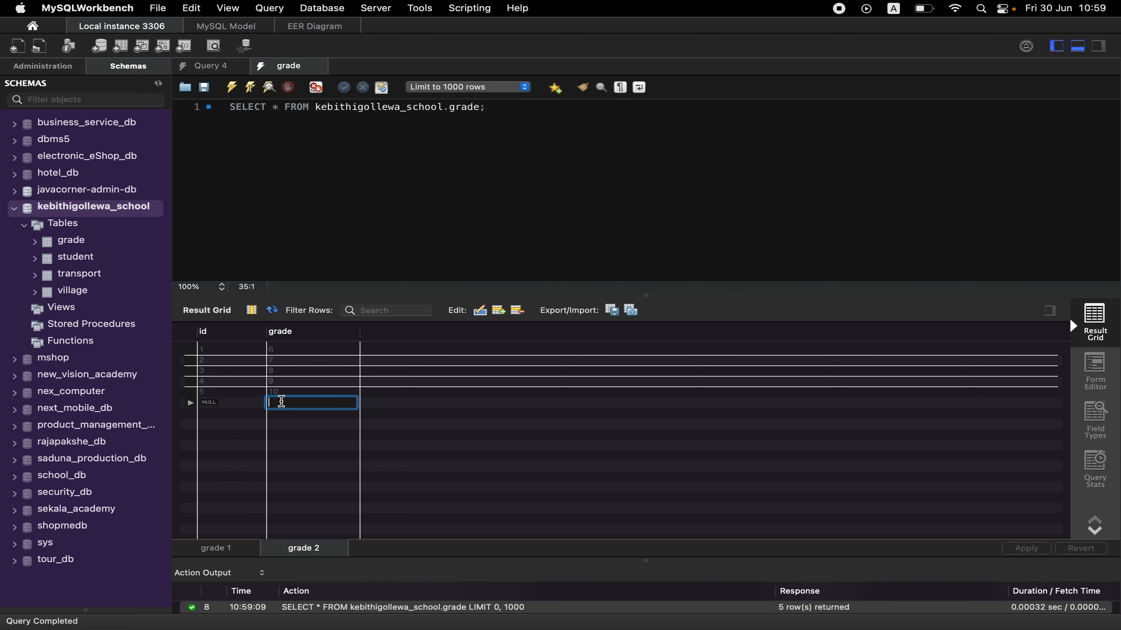
{"action": "type", "text": "11"}
{"action": "key", "text": "Return"}
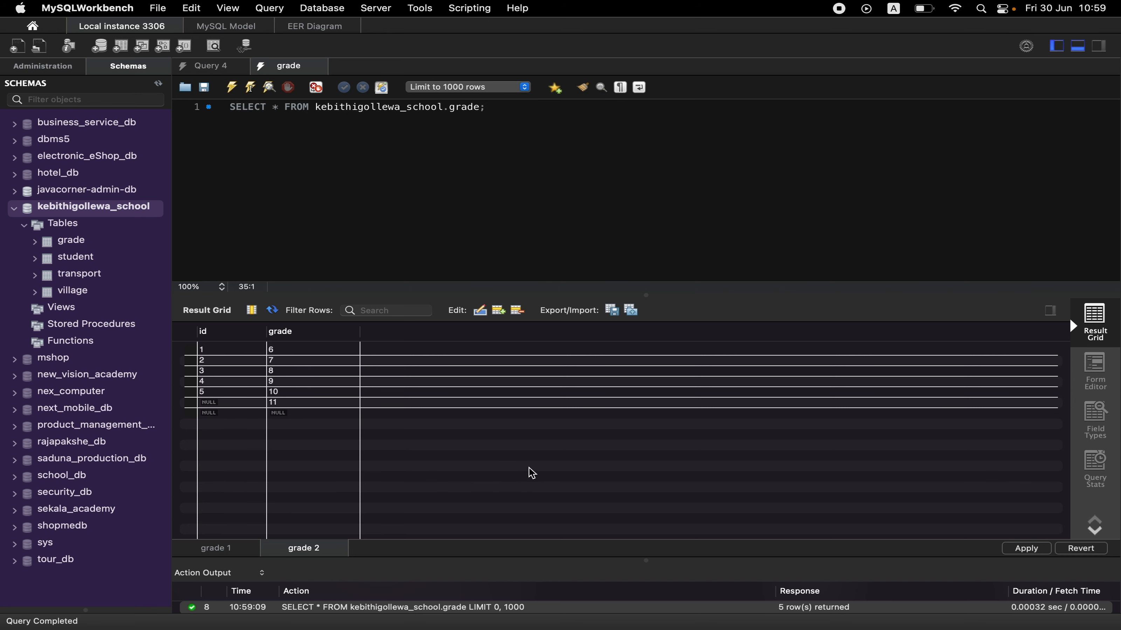
{"action": "left_click", "coordinate": [1015, 549]}
{"action": "left_click", "coordinate": [864, 494]}
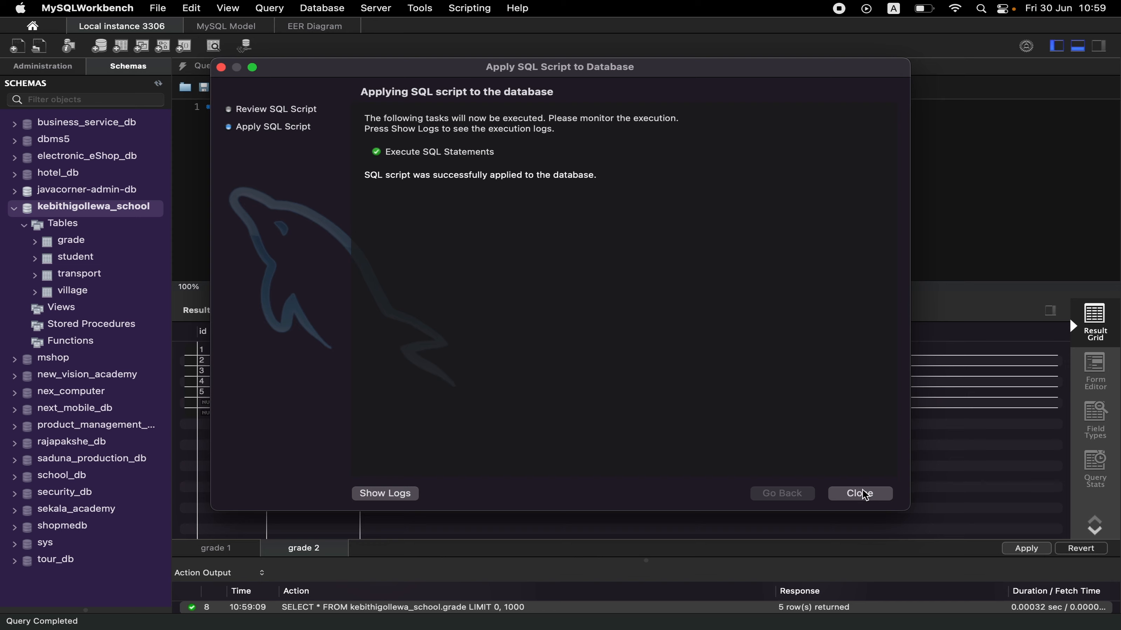
{"action": "left_click", "coordinate": [864, 494]}
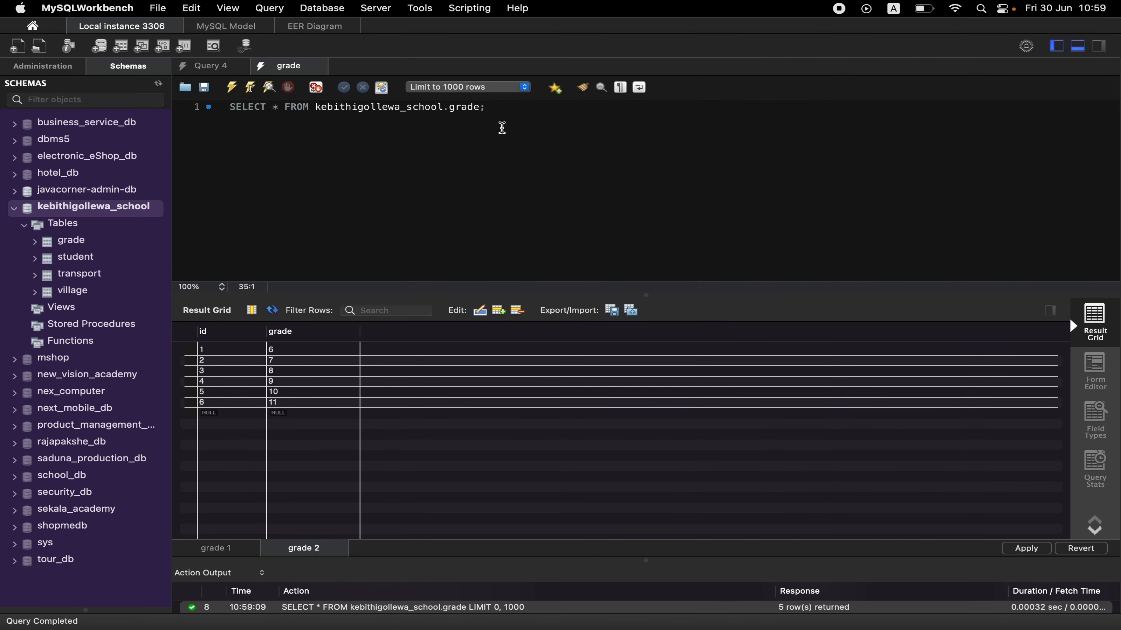
{"action": "left_click", "coordinate": [527, 108]}
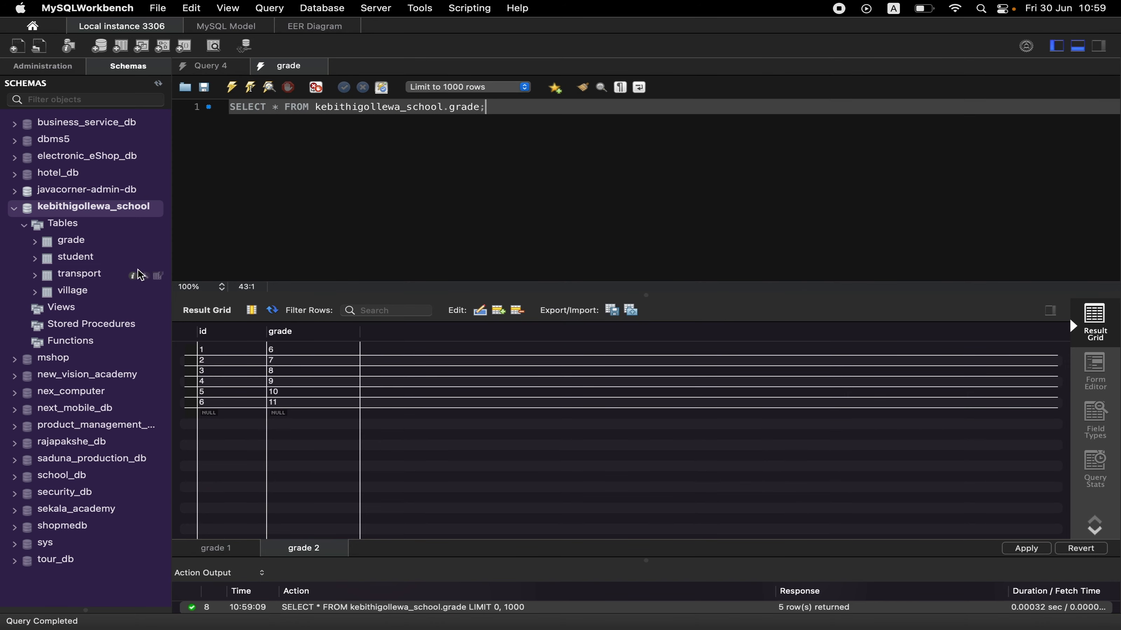
Open the rows of the transport table and enter But and Foot as the first two transportation methods.
{"action": "left_click", "coordinate": [158, 276]}
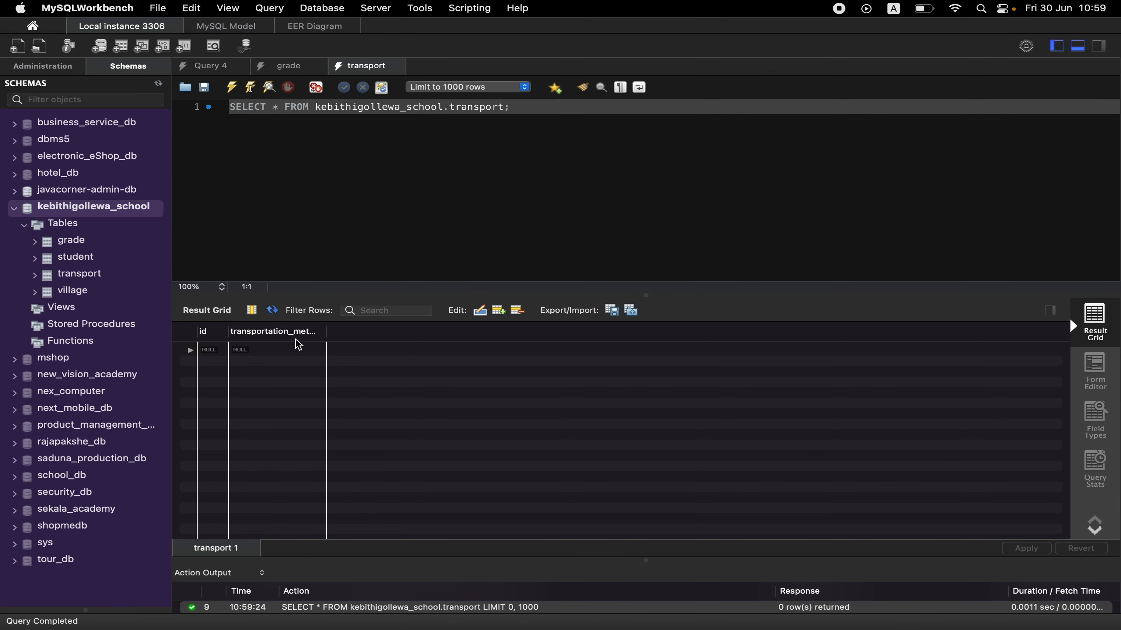
{"action": "double_click", "coordinate": [288, 349]}
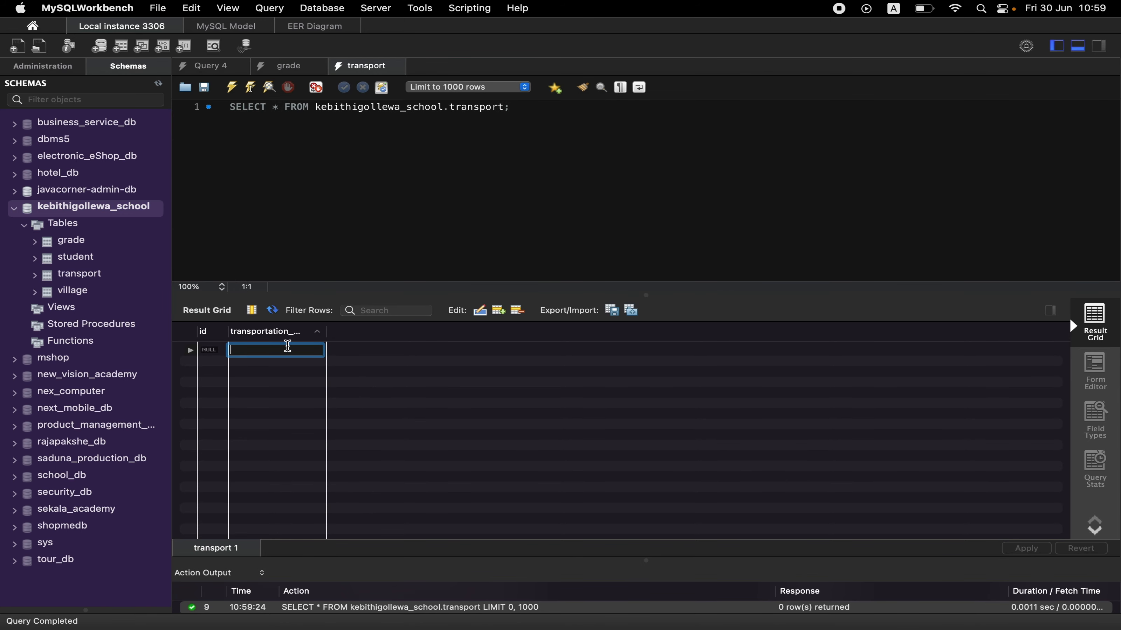
{"action": "type", "text": "But"}
{"action": "double_click", "coordinate": [275, 361]}
{"action": "type", "text": "Foot"}
Enter Motor bicycle, Bicycle and School van as the next transportation methods and apply the inserts to the database.
{"action": "double_click", "coordinate": [265, 372]}
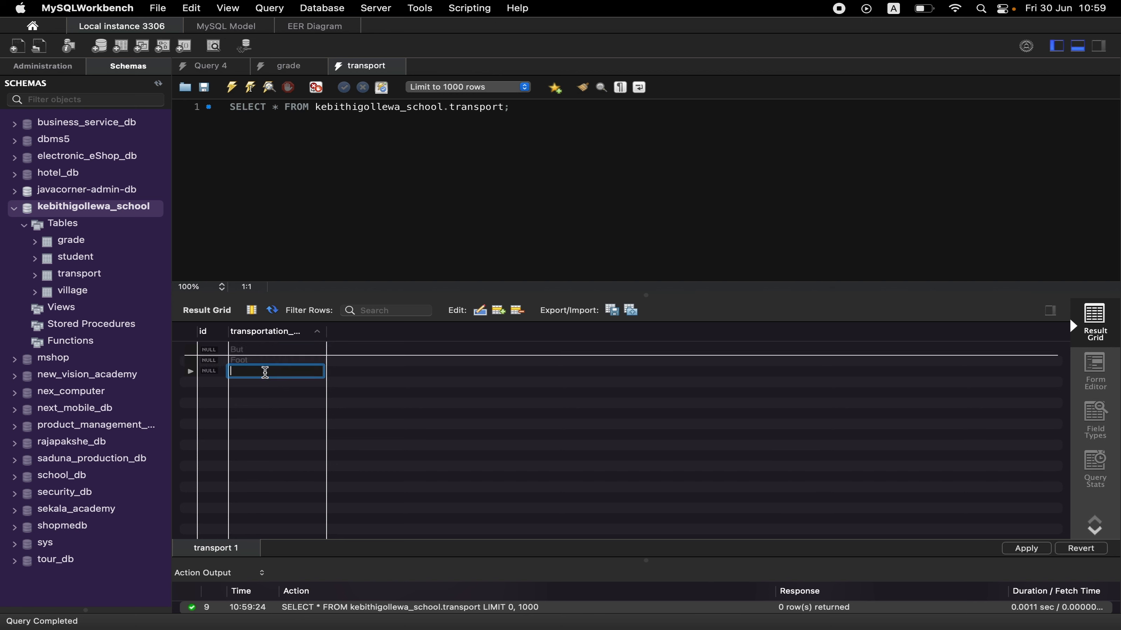
{"action": "type", "text": "Motor bicycle"}
{"action": "double_click", "coordinate": [258, 381]}
{"action": "type", "text": "Bicycle"}
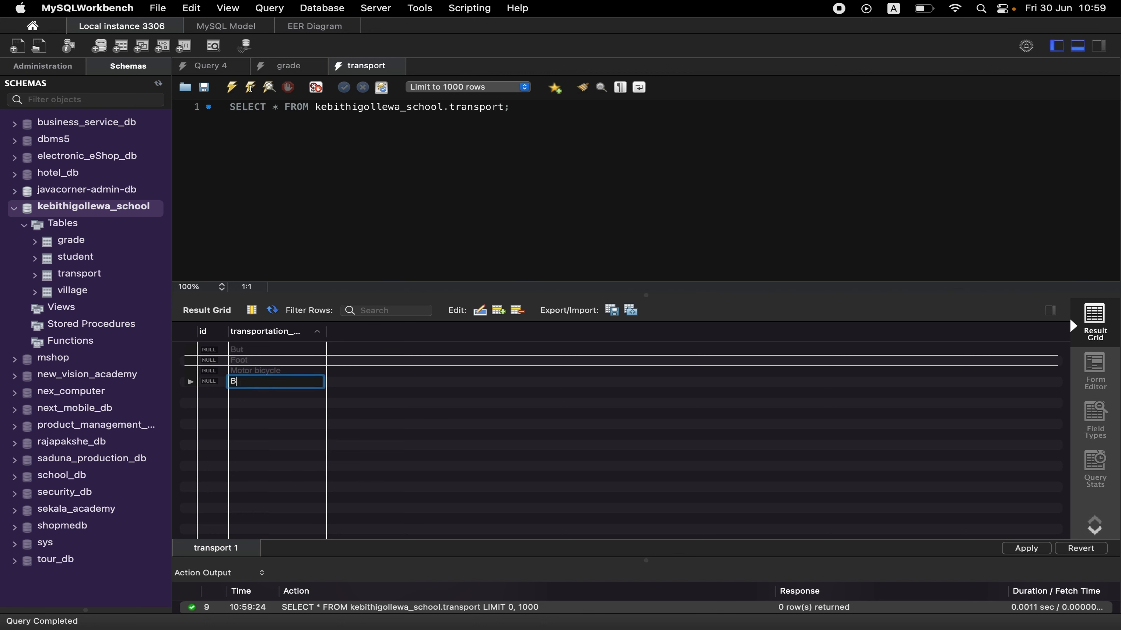
{"action": "double_click", "coordinate": [260, 393]}
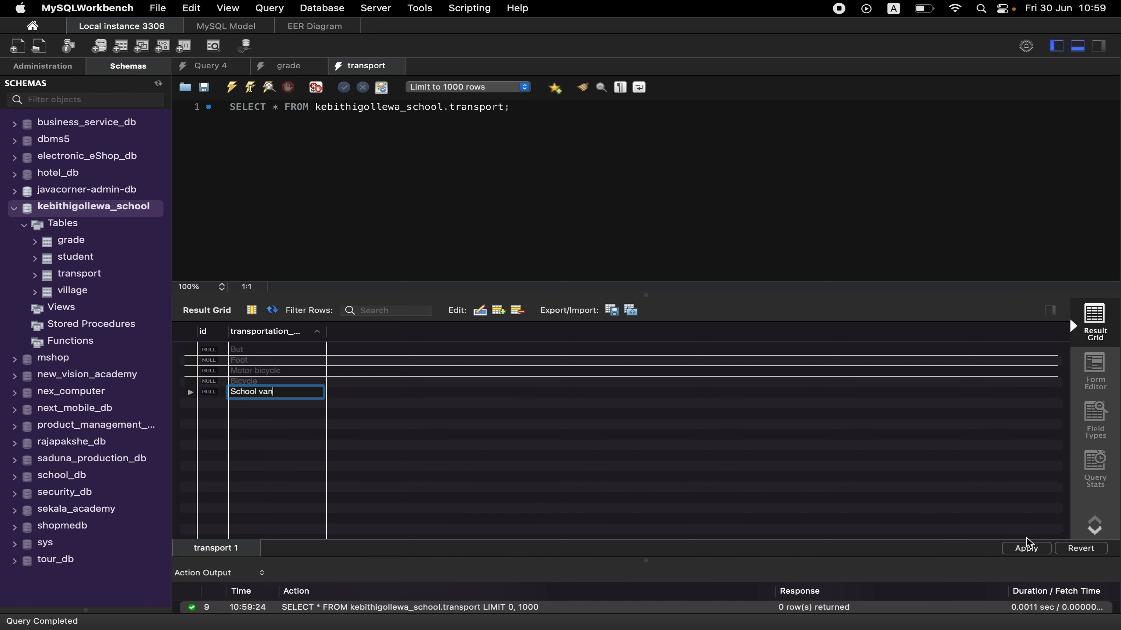
{"action": "left_click", "coordinate": [1026, 549]}
{"action": "left_click", "coordinate": [890, 495]}
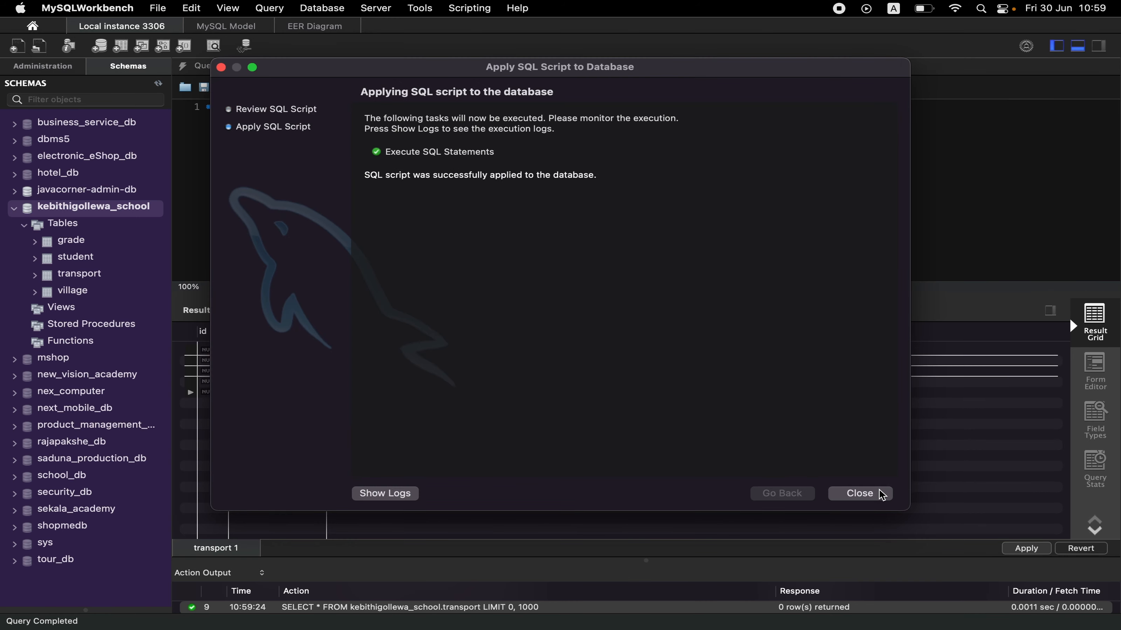
{"action": "left_click", "coordinate": [881, 493]}
{"action": "left_click", "coordinate": [514, 112]}
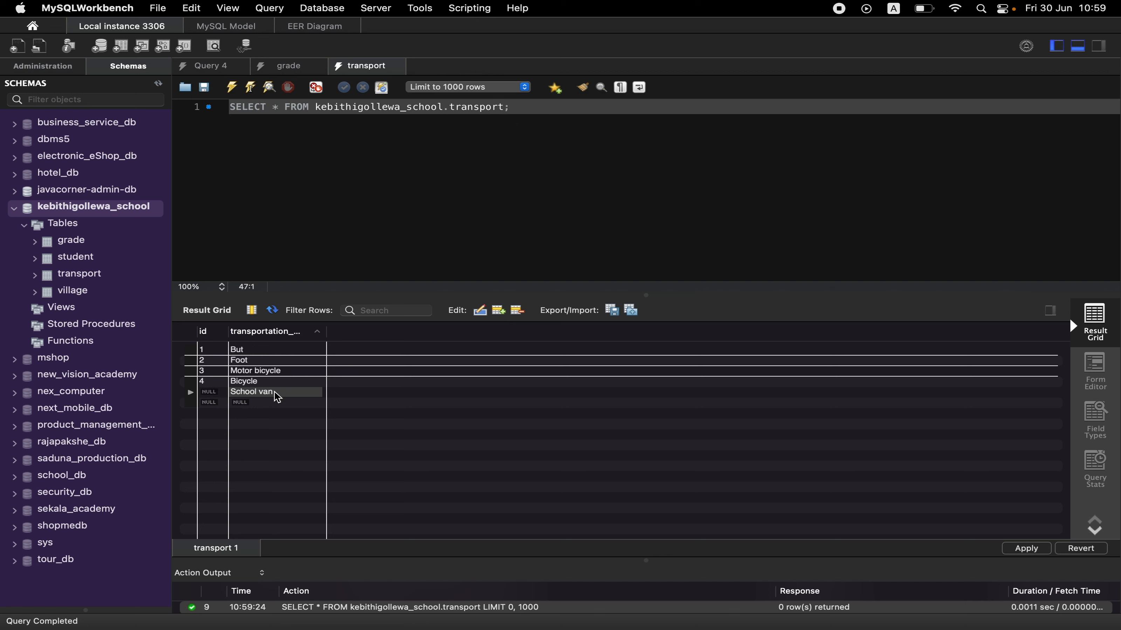
Apply the pending School van row to the database and rerun the transport query.
{"action": "left_click", "coordinate": [257, 396]}
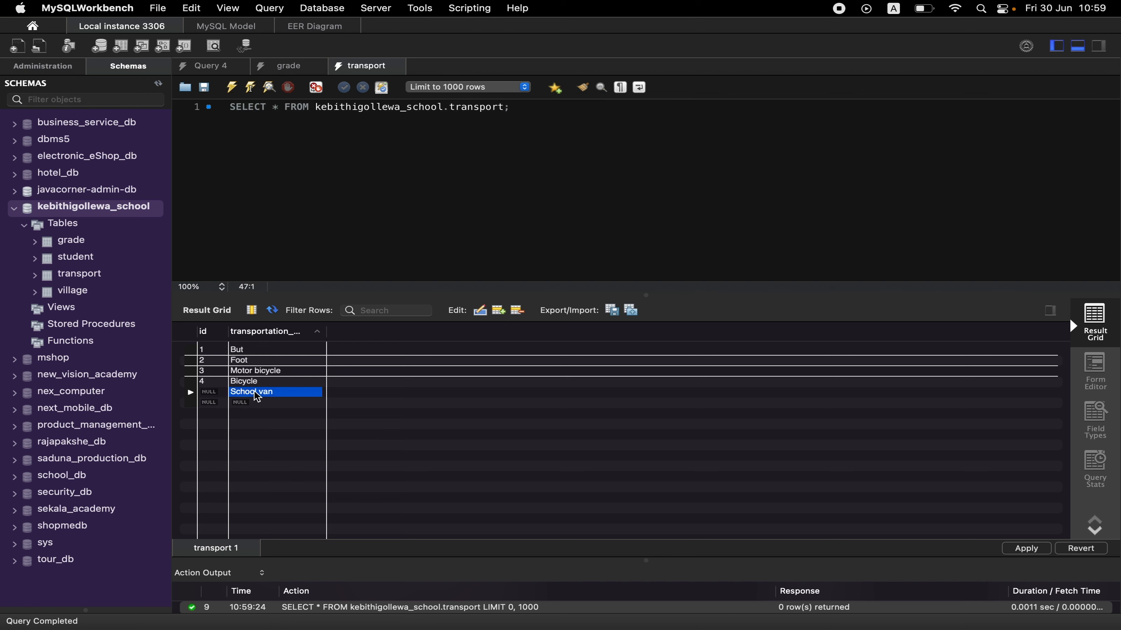
{"action": "left_click", "coordinate": [1025, 549]}
{"action": "left_click", "coordinate": [857, 496]}
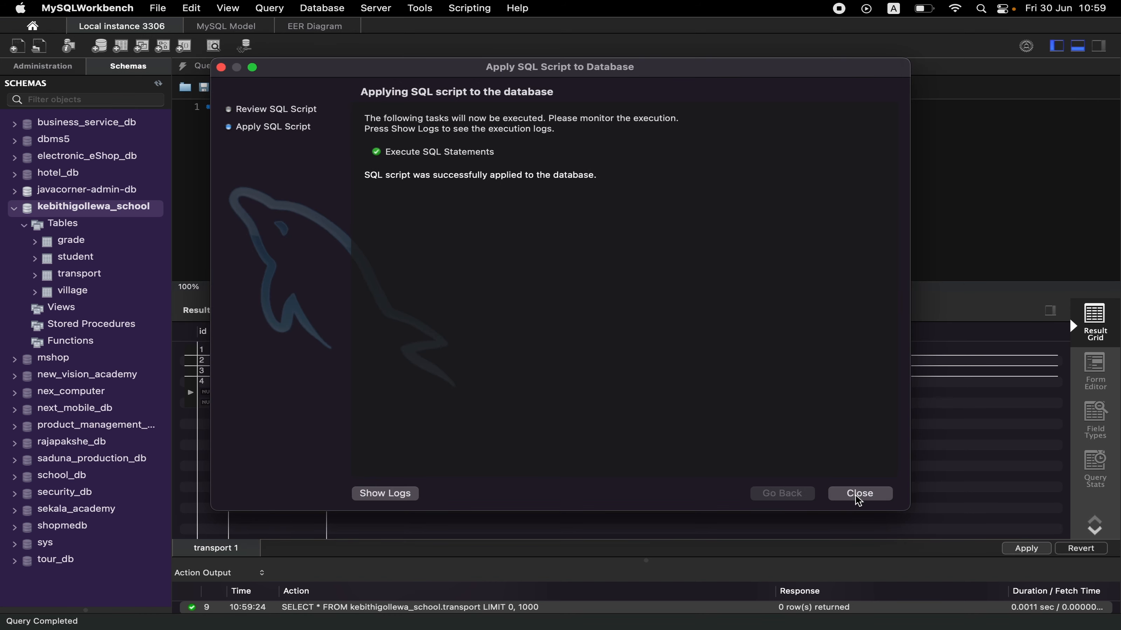
{"action": "left_click", "coordinate": [857, 496]}
{"action": "left_click", "coordinate": [521, 108]}
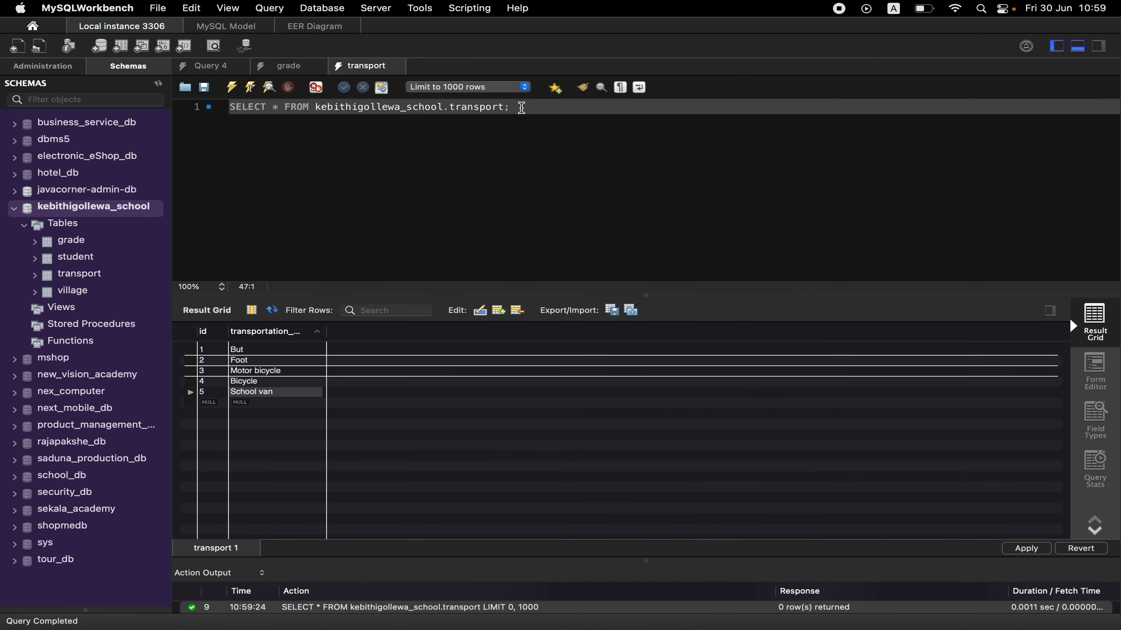
{"action": "key", "text": "super+Return"}
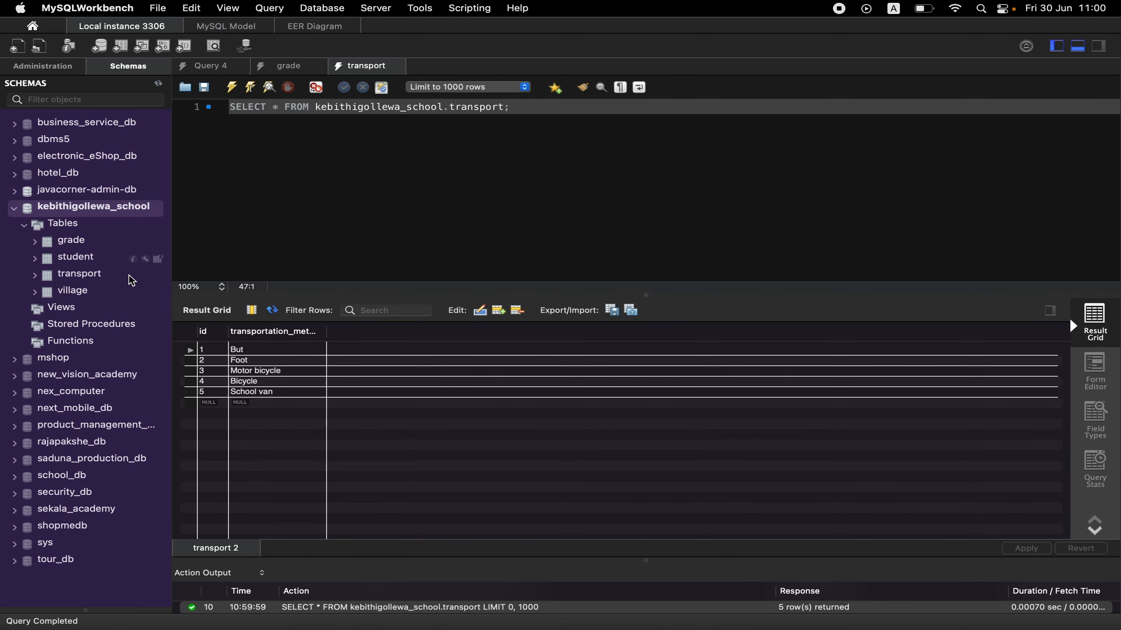
Open the rows of the village table and enter Padaviya, Bulnewa and Medawachchiya as the first three villages.
{"action": "left_click", "coordinate": [158, 293]}
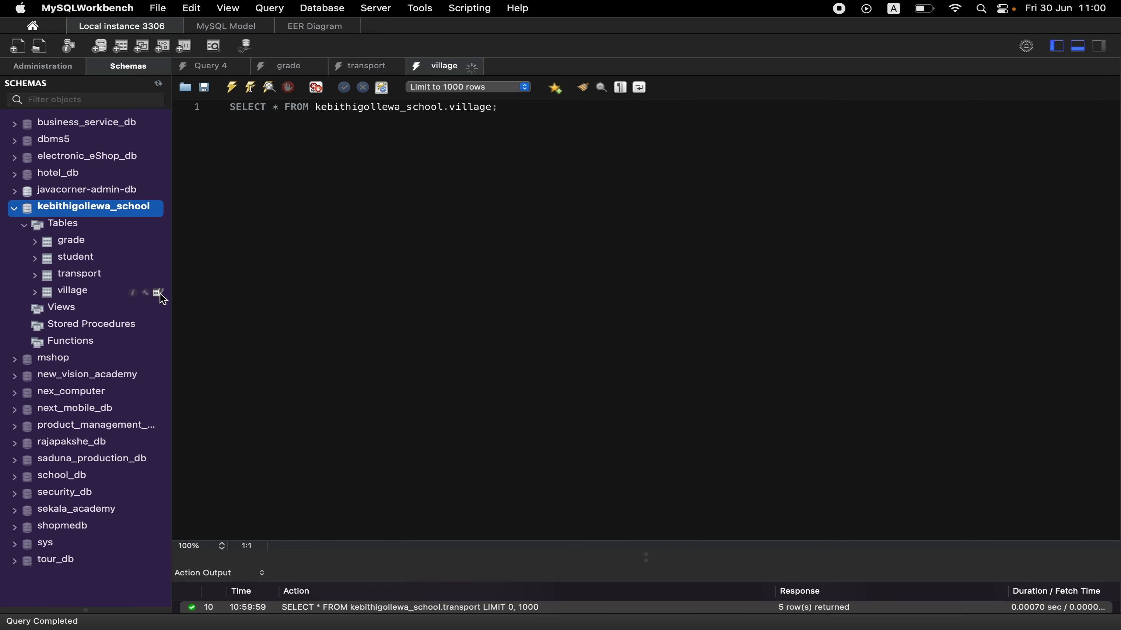
{"action": "double_click", "coordinate": [314, 351]}
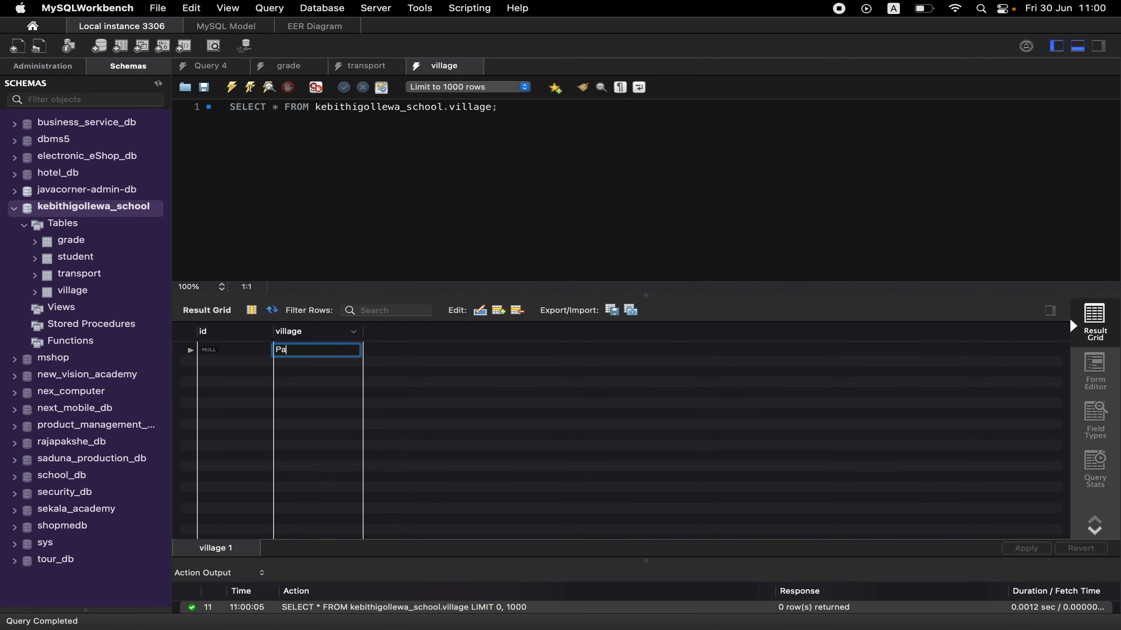
{"action": "double_click", "coordinate": [312, 362]}
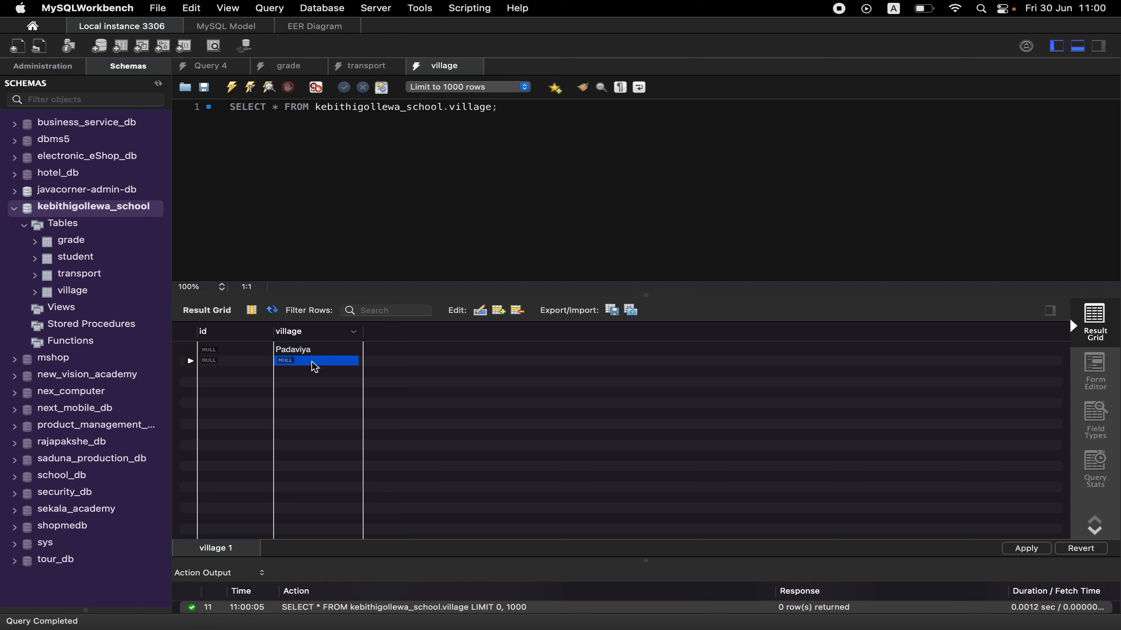
{"action": "type", "text": "Bulnew"}
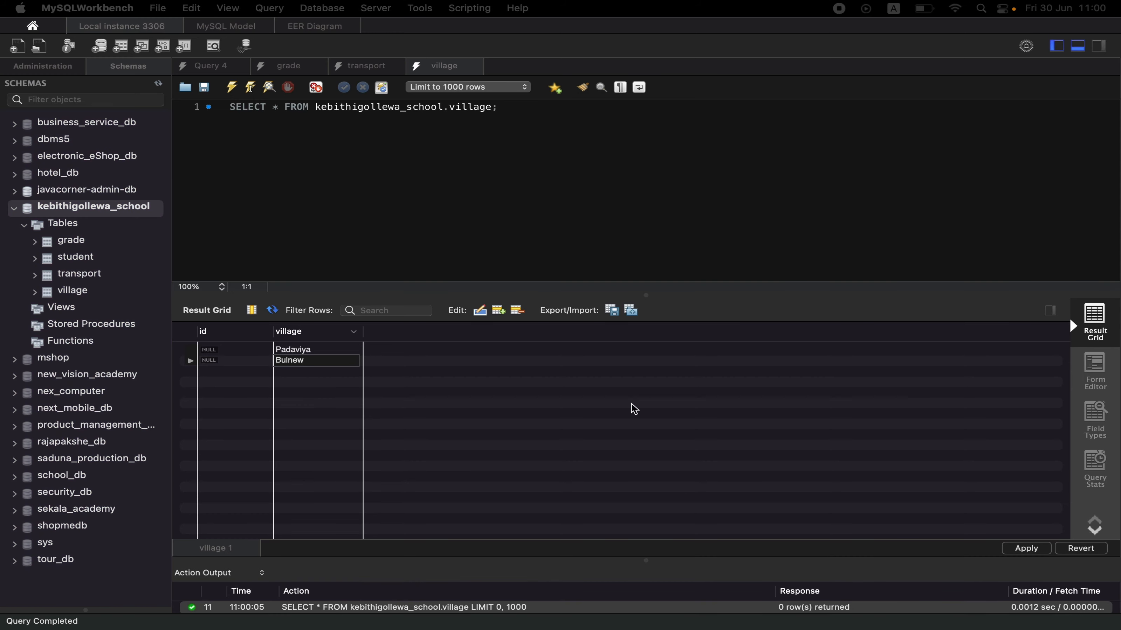
{"action": "double_click", "coordinate": [320, 371]}
{"action": "type", "text": "Medawachchiya"}
{"action": "double_click", "coordinate": [326, 361]}
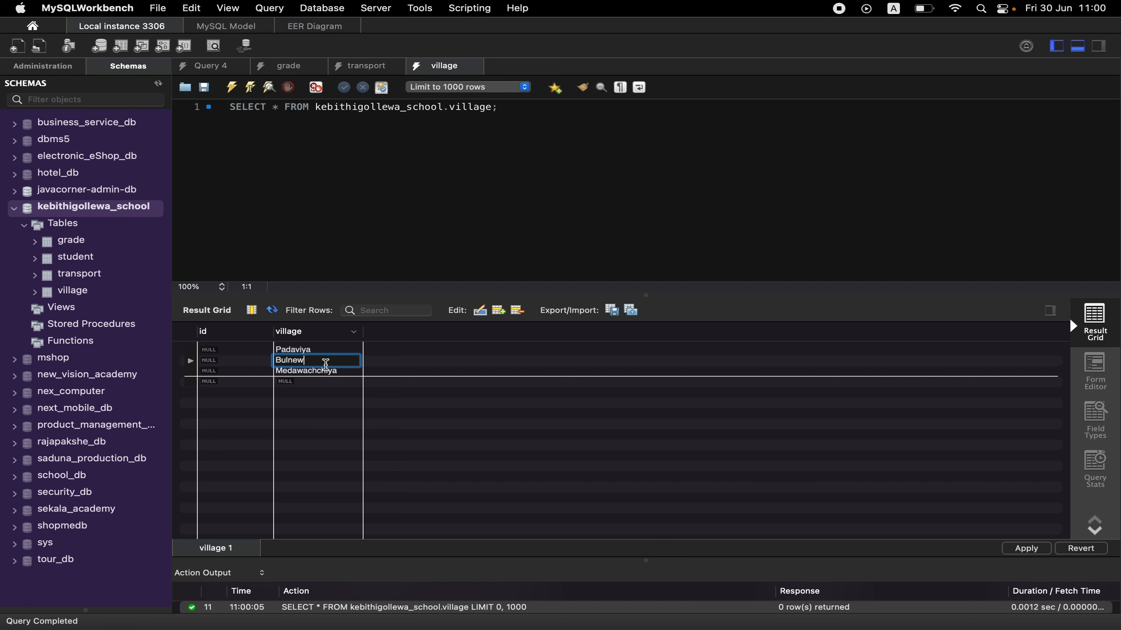
Enter Mihintale, Nochchiyagama and Palugaswewa in the next rows of the village column.
{"action": "double_click", "coordinate": [316, 381]}
{"action": "type", "text": "M"}
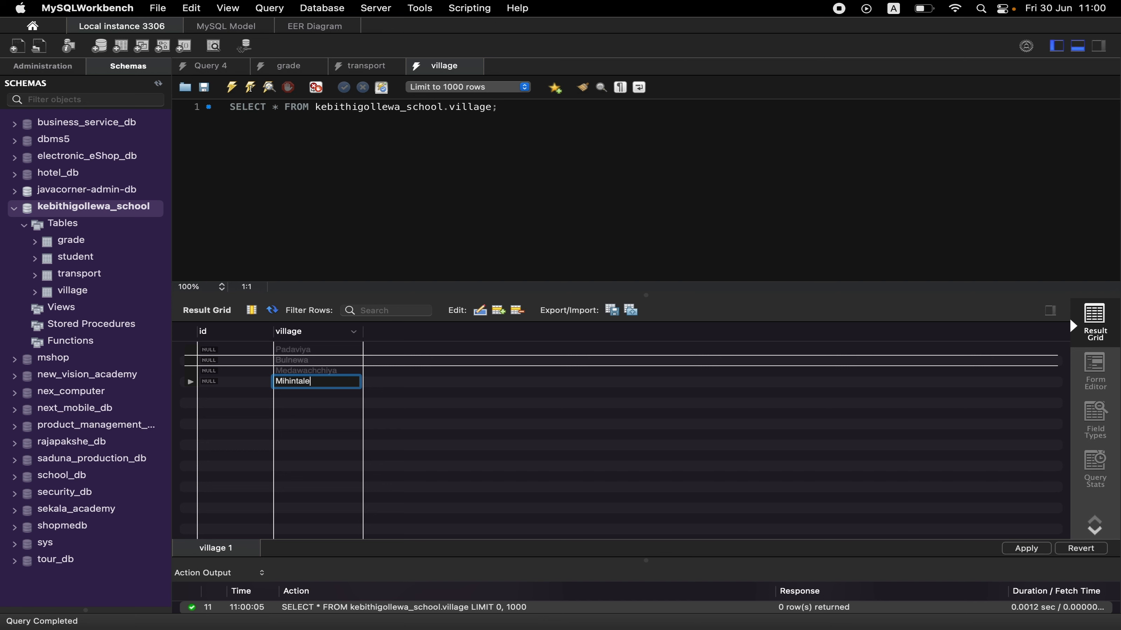
{"action": "type", "text": "ihintale"}
{"action": "key", "text": "Return"}
{"action": "double_click", "coordinate": [314, 391]}
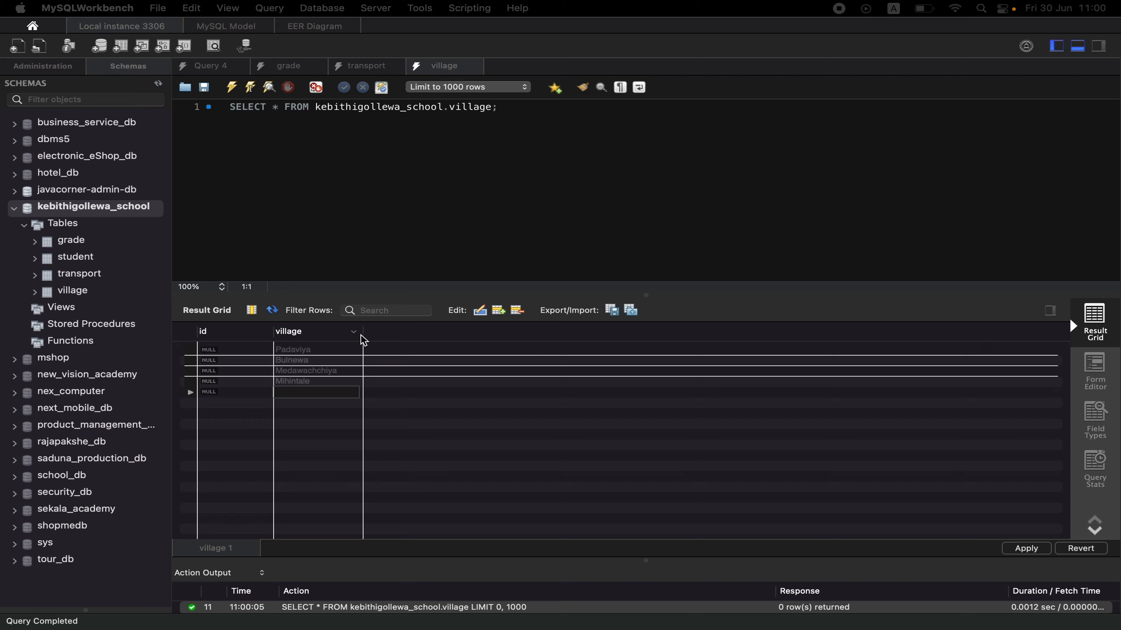
{"action": "left_click", "coordinate": [300, 395]}
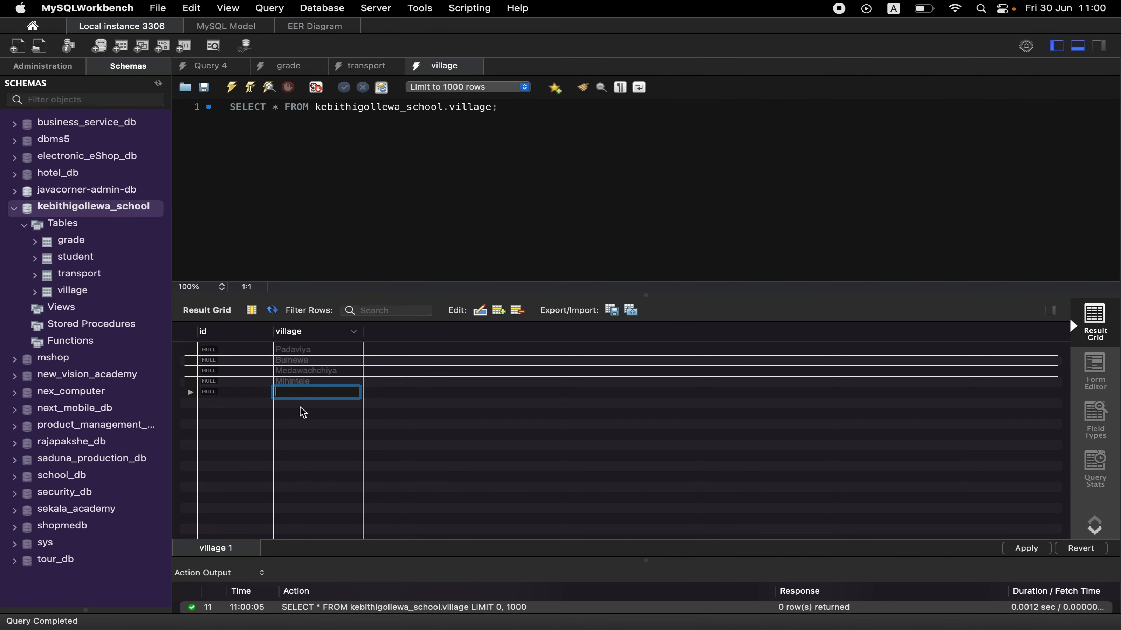
{"action": "type", "text": "Nochchiyagama"}
{"action": "double_click", "coordinate": [305, 402]}
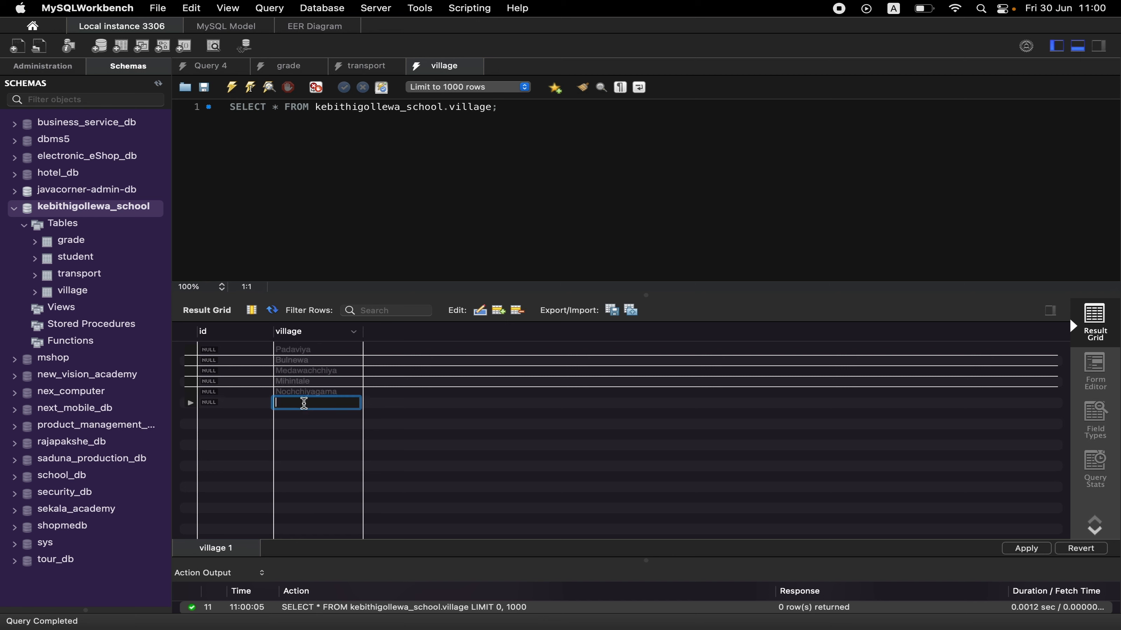
{"action": "type", "text": "Palugaswewa"}
Apply all six village inserts to the database, including a second apply for the pending Palugaswewa row.
{"action": "left_click", "coordinate": [1028, 550]}
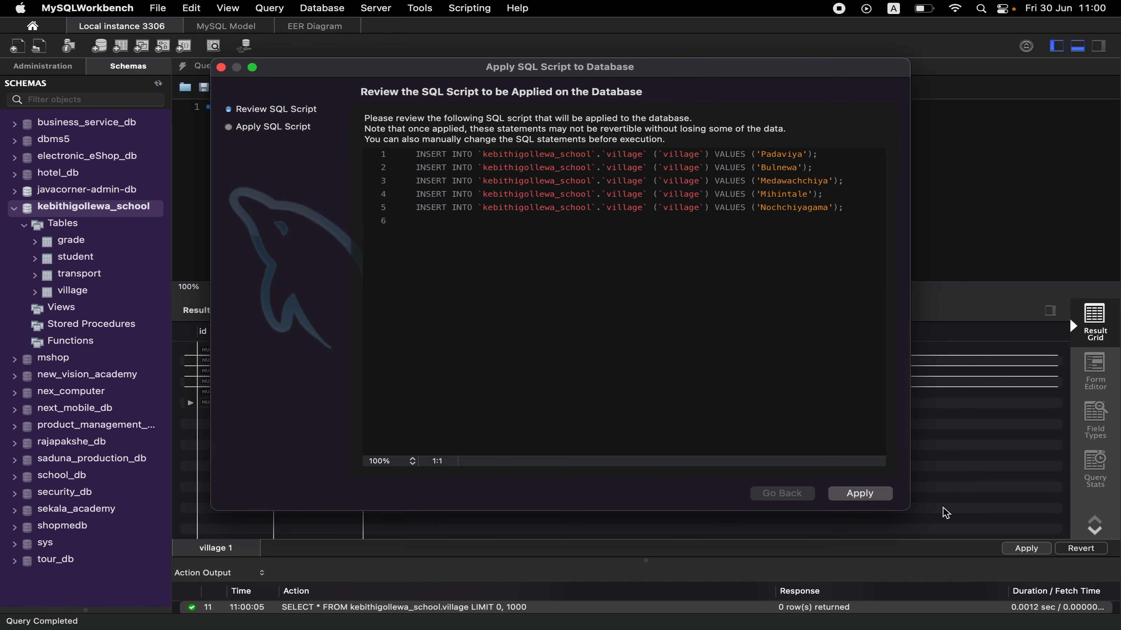
{"action": "left_click", "coordinate": [856, 493]}
{"action": "left_click", "coordinate": [856, 493]}
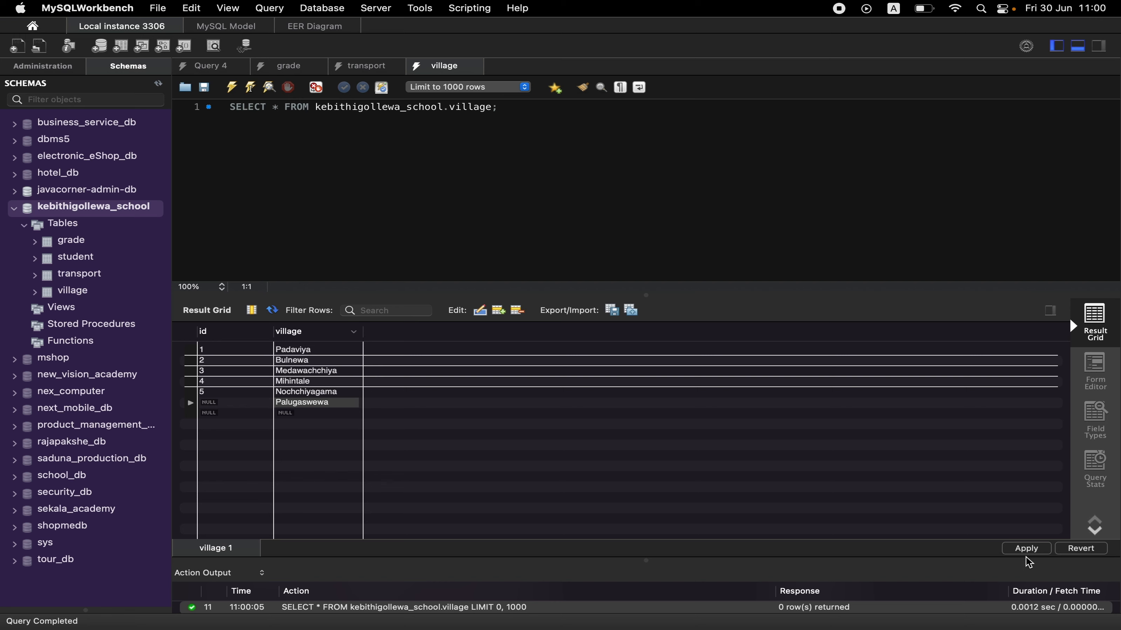
{"action": "left_click", "coordinate": [1027, 548]}
{"action": "left_click", "coordinate": [831, 495]}
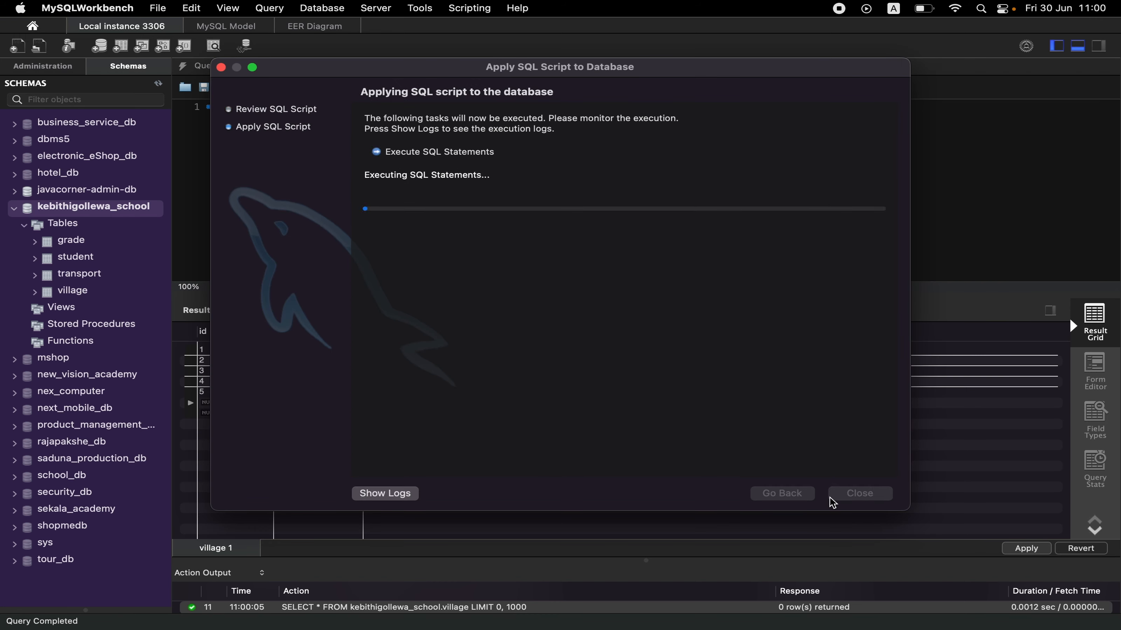
{"action": "left_click", "coordinate": [831, 495]}
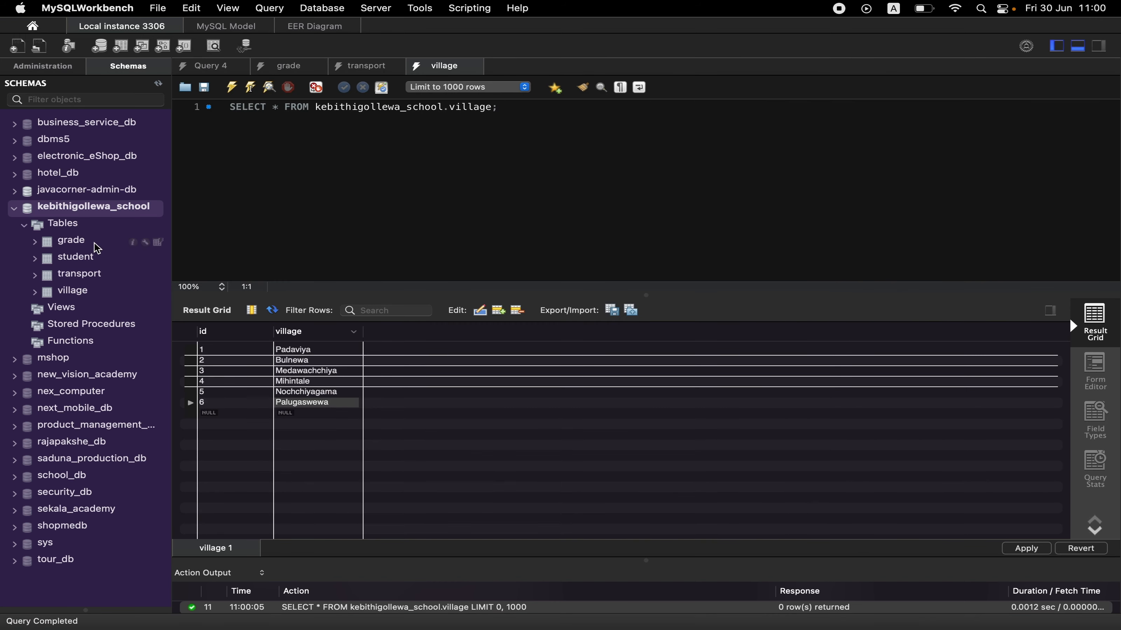
Open the rows of the student table and rerun the village query.
{"action": "left_click", "coordinate": [158, 258]}
{"action": "left_click", "coordinate": [467, 62]}
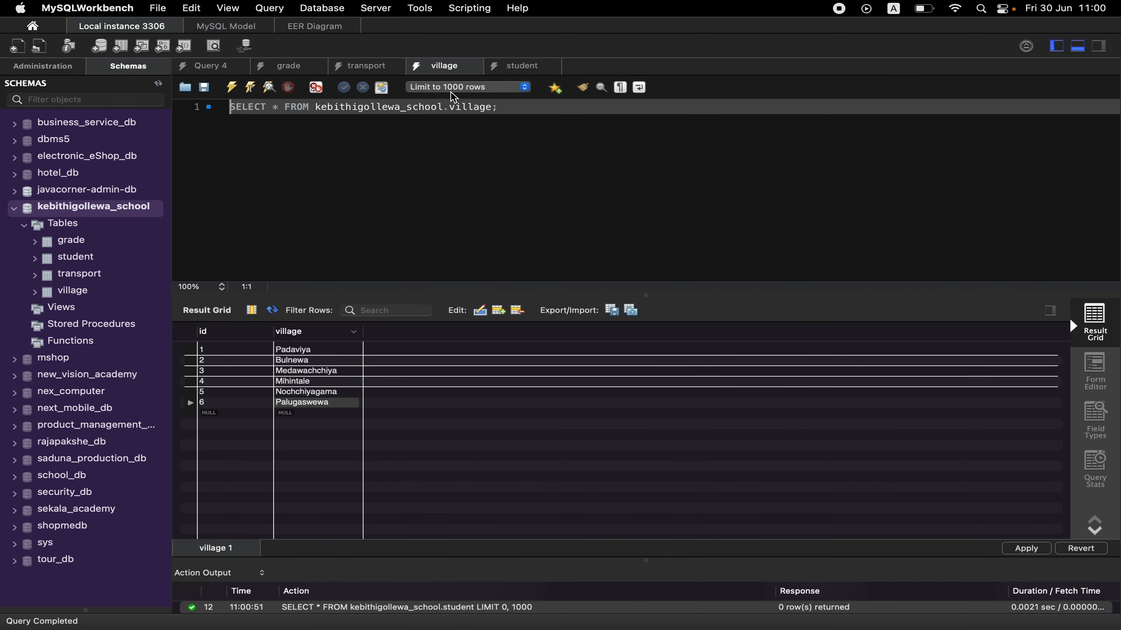
{"action": "key", "text": "super+Return"}
Return to the student table's rows and enter the first student's full name and birthday.
{"action": "left_click", "coordinate": [504, 71]}
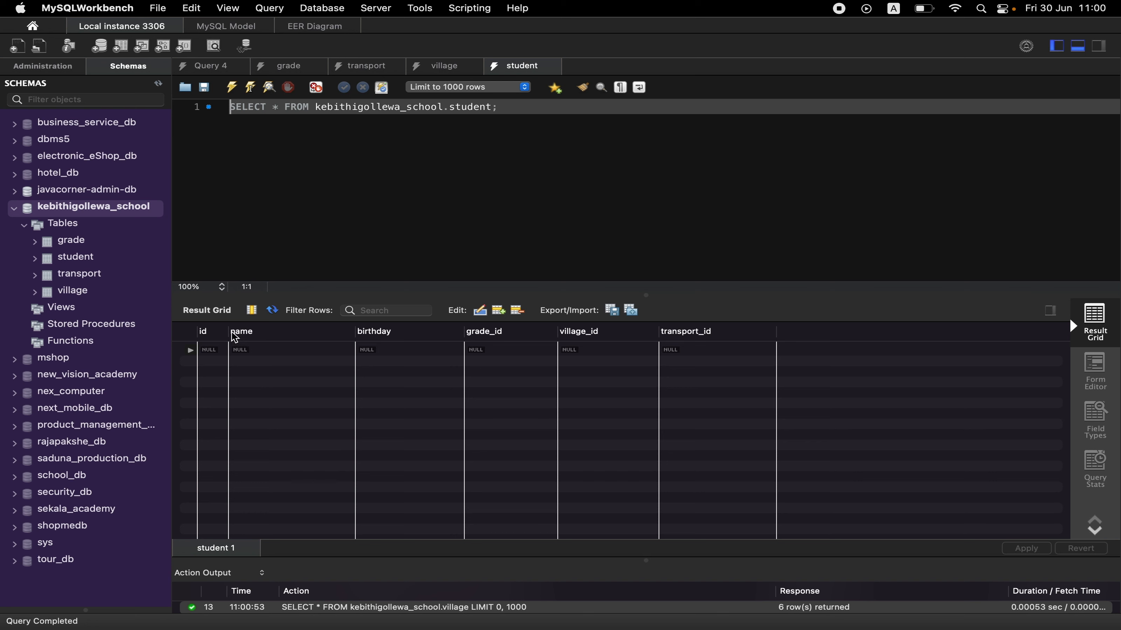
{"action": "left_click", "coordinate": [241, 352]}
{"action": "left_click", "coordinate": [240, 350]}
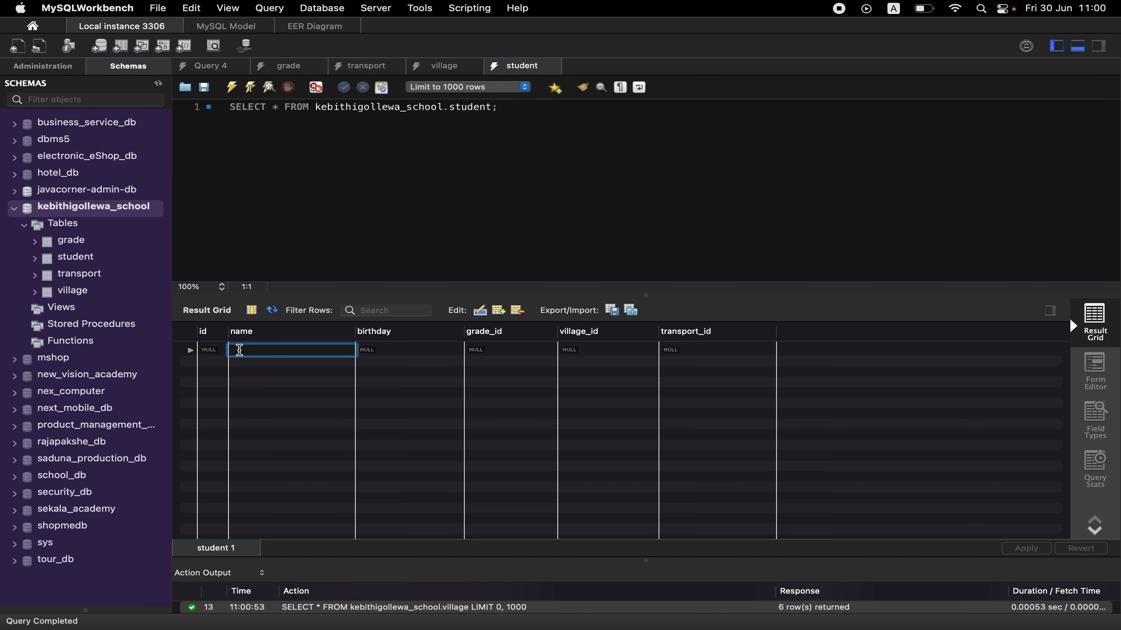
{"action": "type", "text": "Saman Kumara"}
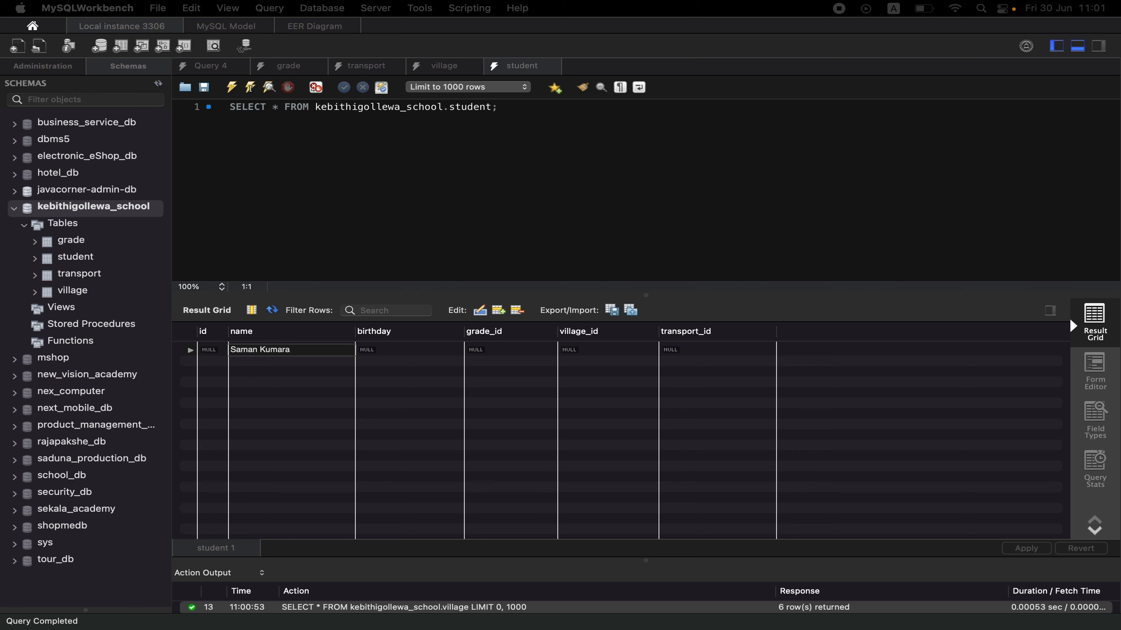
{"action": "double_click", "coordinate": [436, 350]}
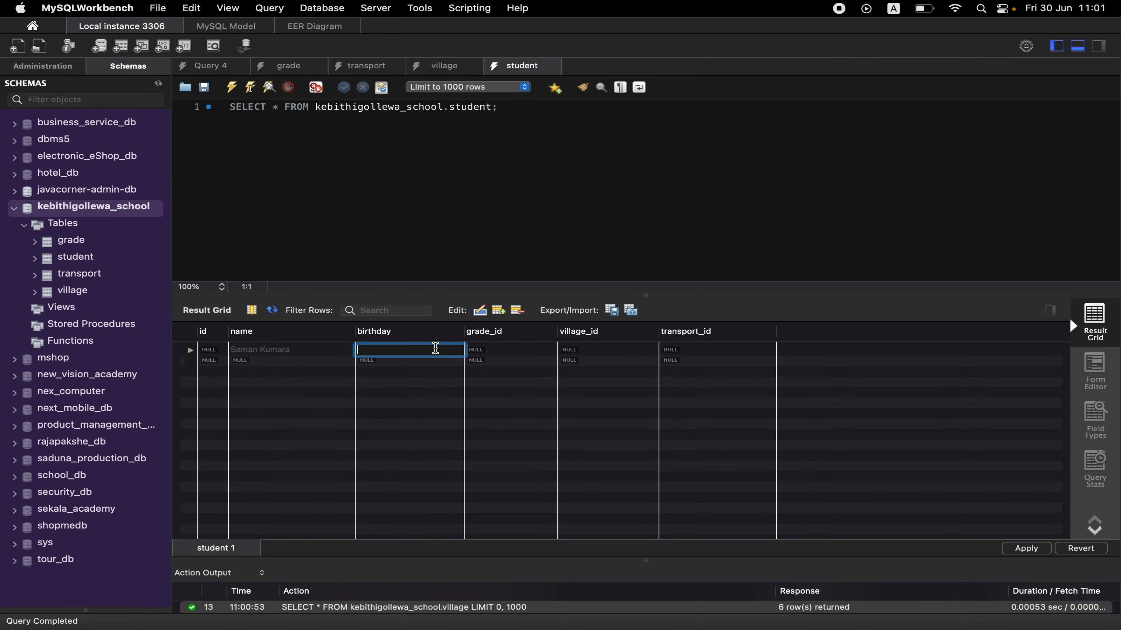
{"action": "type", "text": "2005/03/12"}
Set the first student's grade_id to 6, village_id to 1 and transport_id to 1.
{"action": "double_click", "coordinate": [503, 351]}
{"action": "type", "text": "6"}
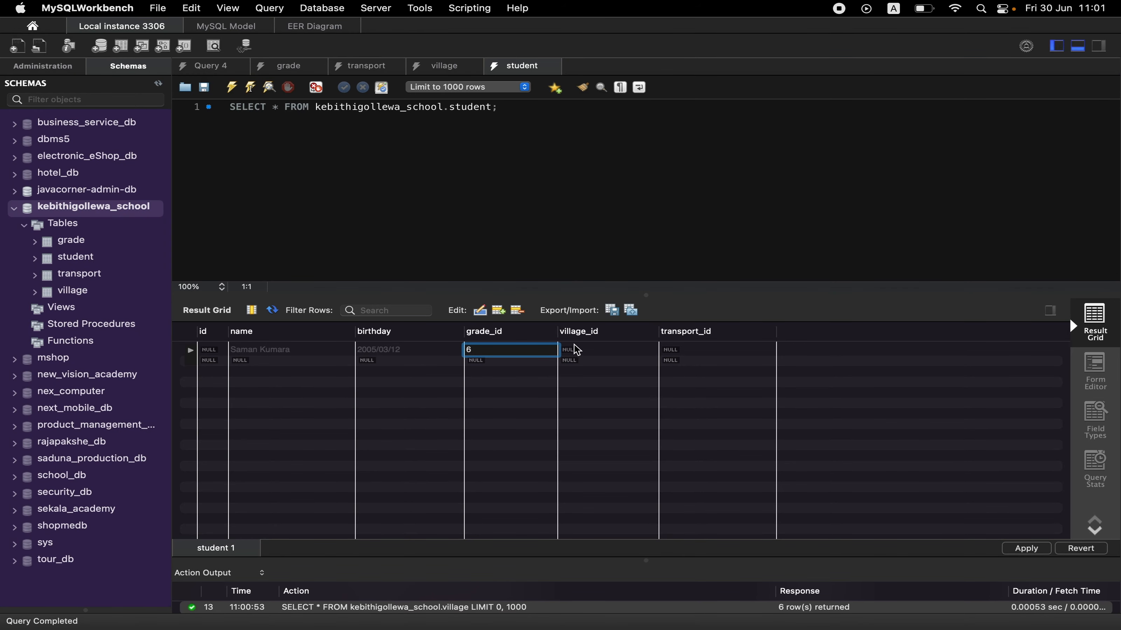
{"action": "double_click", "coordinate": [577, 353]}
{"action": "type", "text": "1"}
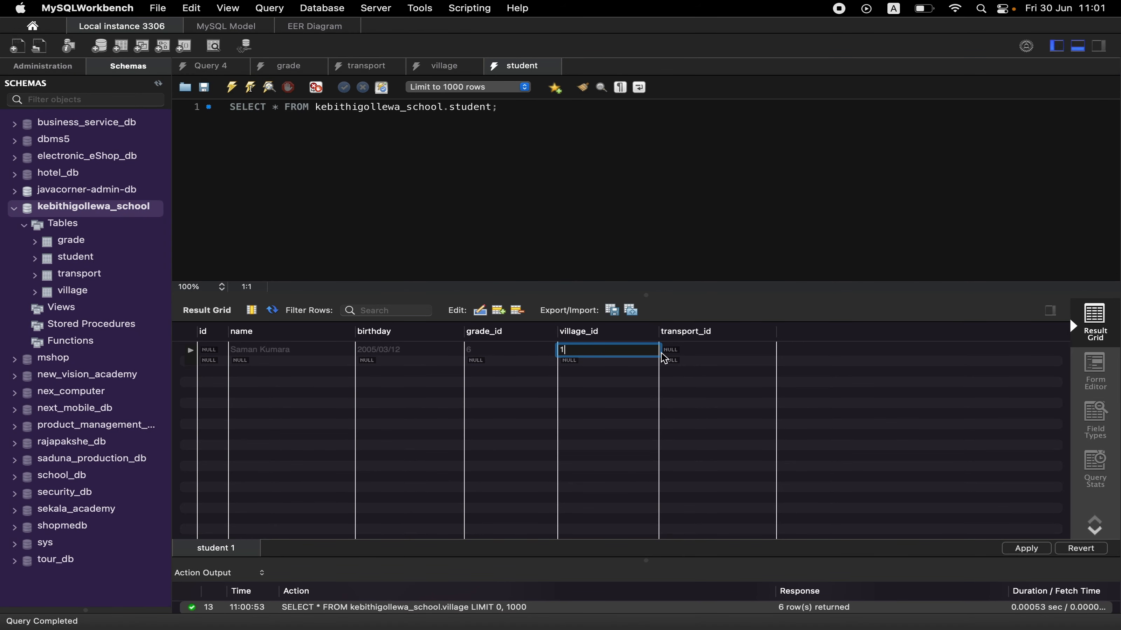
{"action": "double_click", "coordinate": [676, 353]}
{"action": "type", "text": "1"}
Enter the second student's full name and birthday in a new row, copying the date from the other app.
{"action": "double_click", "coordinate": [283, 358]}
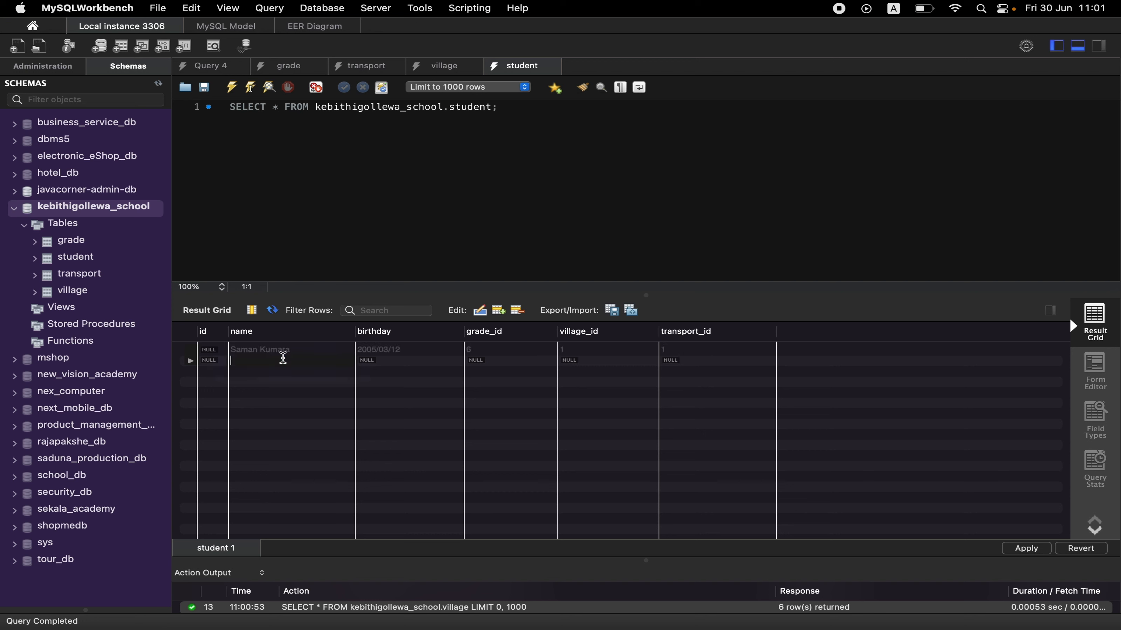
{"action": "type", "text": "Amal"}
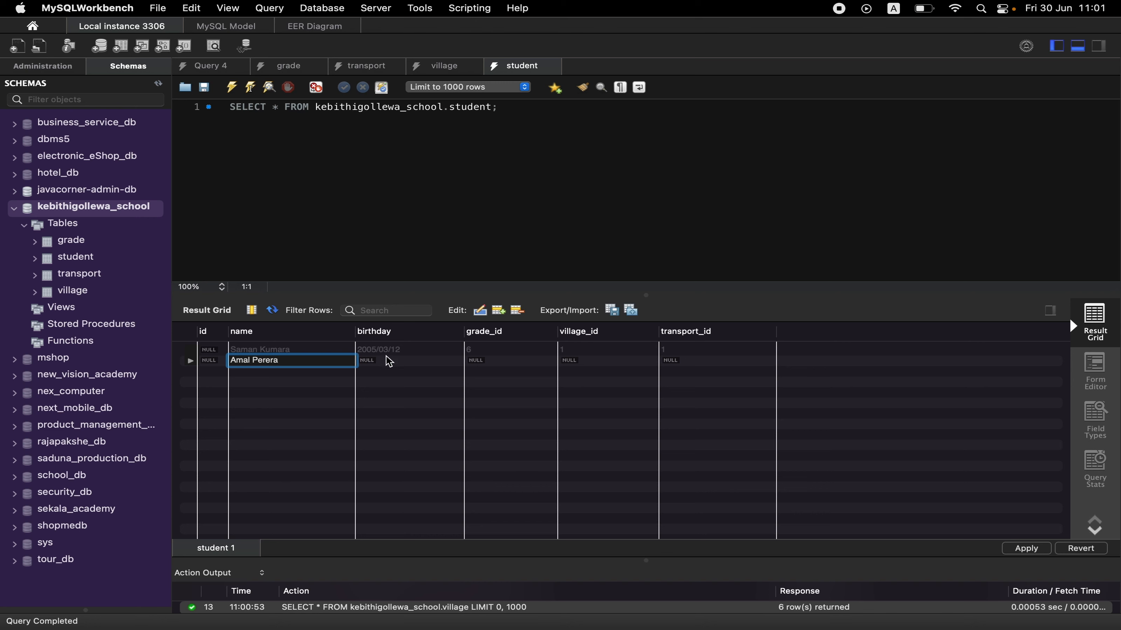
{"action": "type", "text": " Perera"}
{"action": "double_click", "coordinate": [390, 362]}
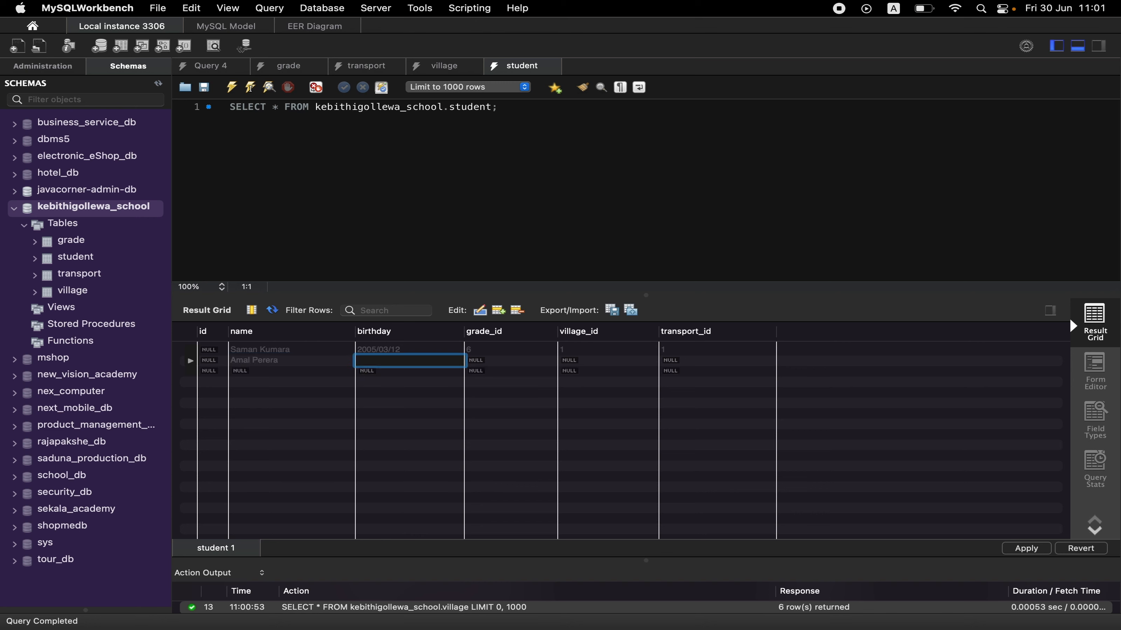
{"action": "key", "text": "super+Tab"}
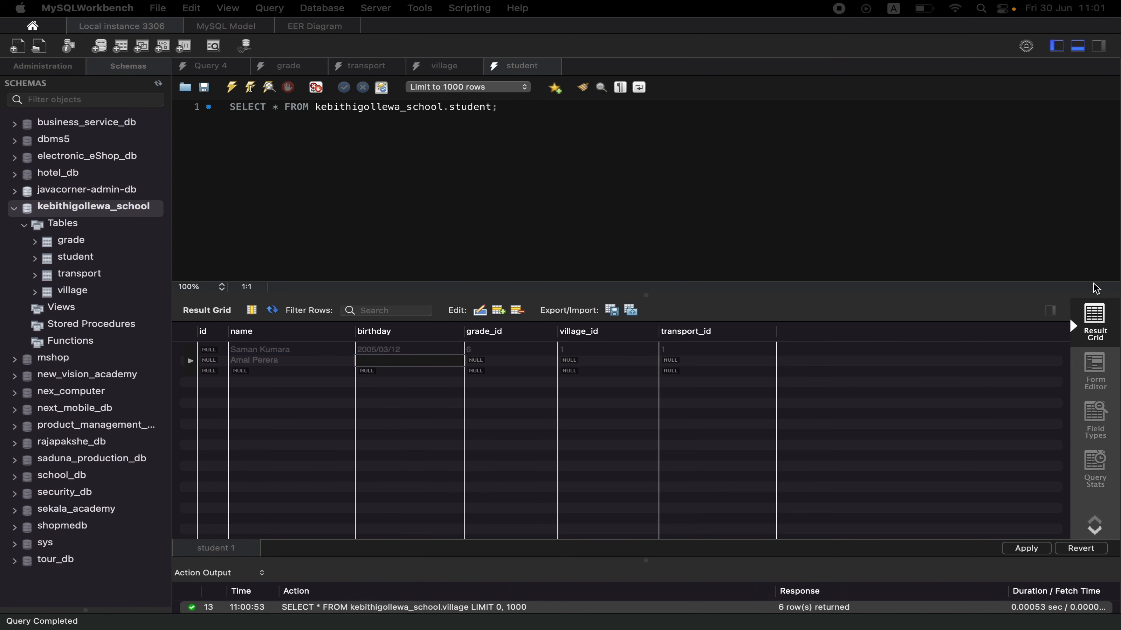
{"action": "left_click", "coordinate": [455, 356]}
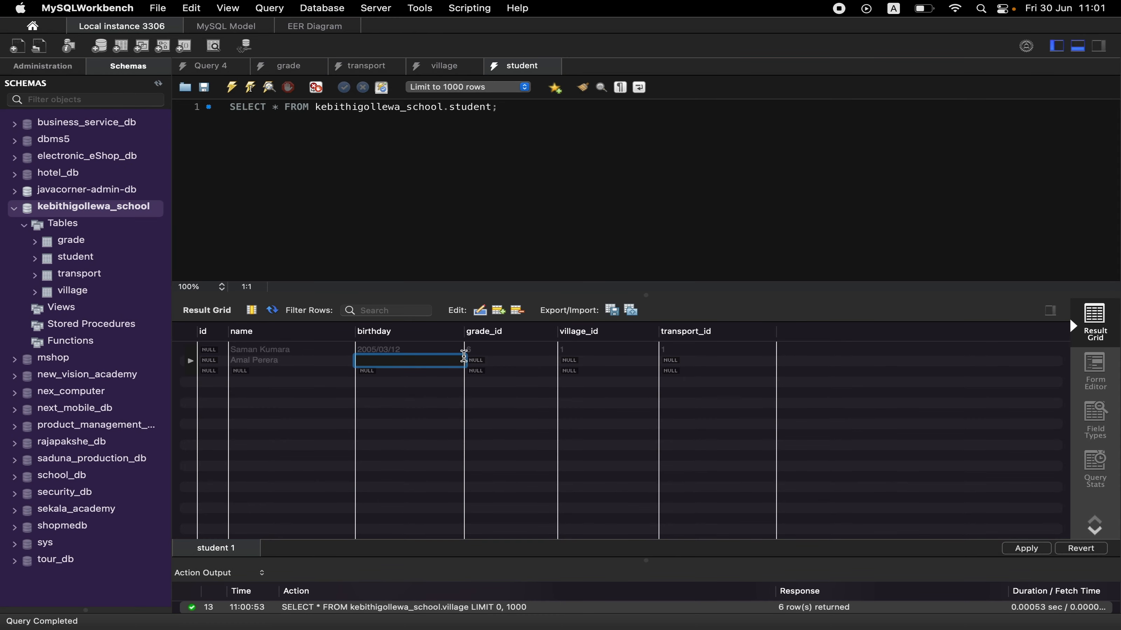
{"action": "type", "text": "2007/05/26"}
Set the second student's grade_id to 4, village_id to 2 and transport_id to 2.
{"action": "left_click", "coordinate": [485, 360]}
{"action": "type", "text": "4"}
{"action": "left_click", "coordinate": [593, 360]}
{"action": "type", "text": "2"}
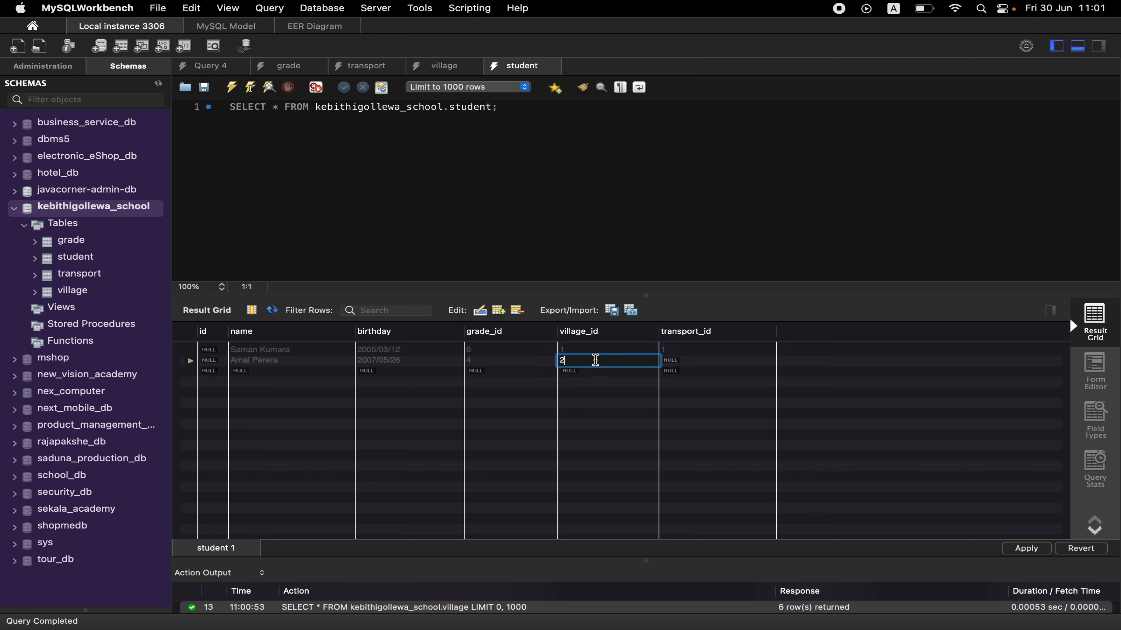
{"action": "left_click", "coordinate": [668, 364]}
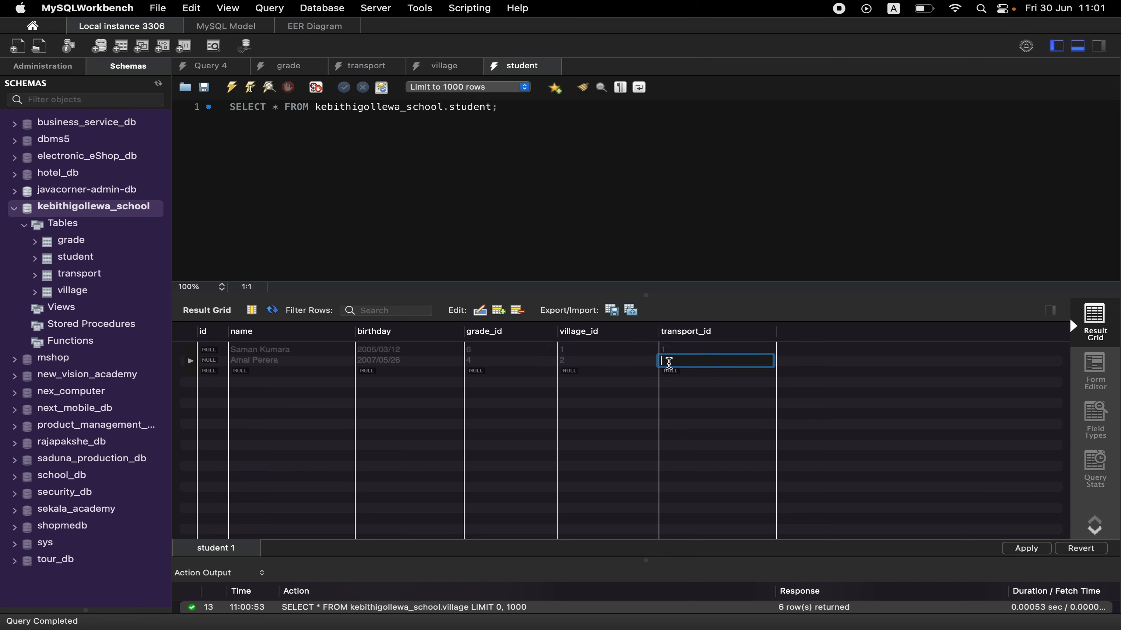
{"action": "type", "text": "2"}
Enter the third student's full name and birthday in the third row of the student table.
{"action": "left_click", "coordinate": [265, 371]}
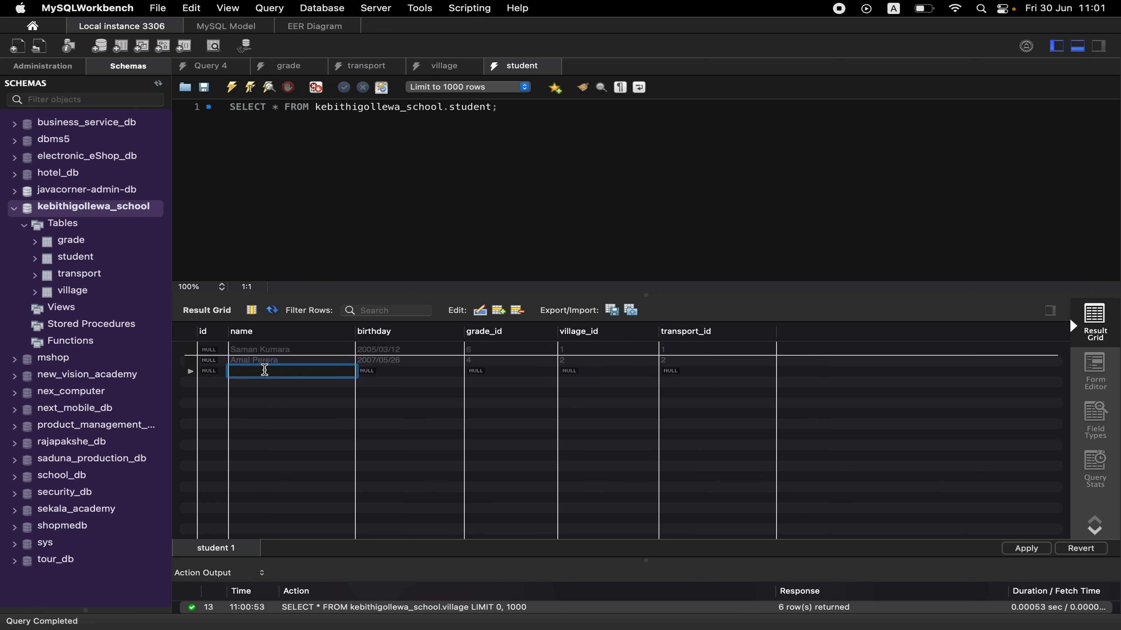
{"action": "type", "text": "Thilak Chandana"}
{"action": "key", "text": "super+Tab"}
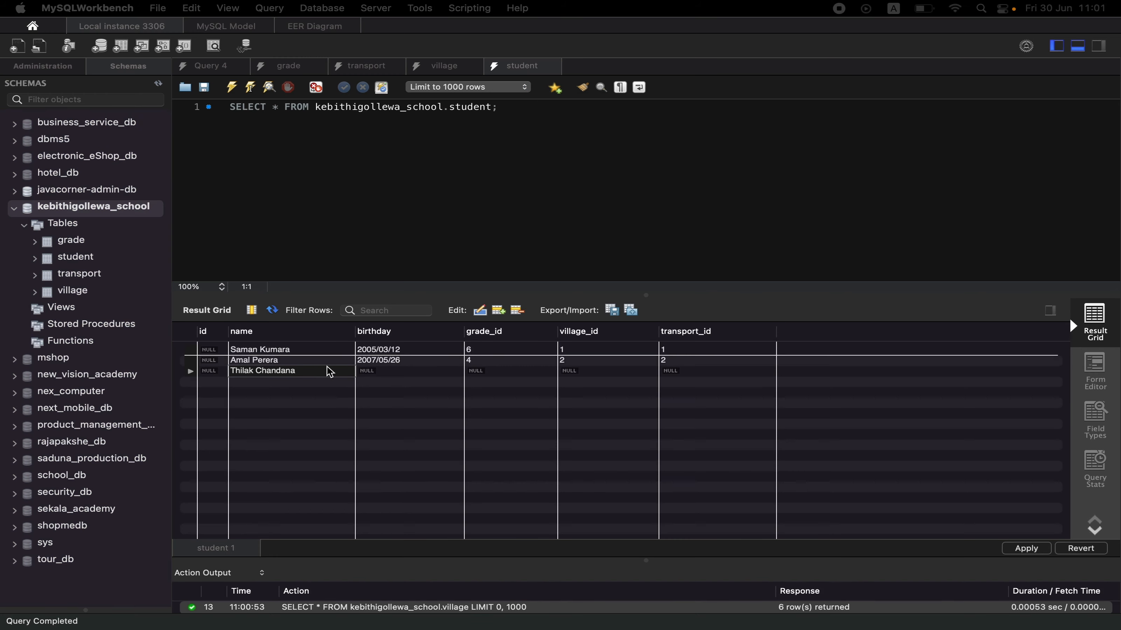
{"action": "double_click", "coordinate": [426, 373]}
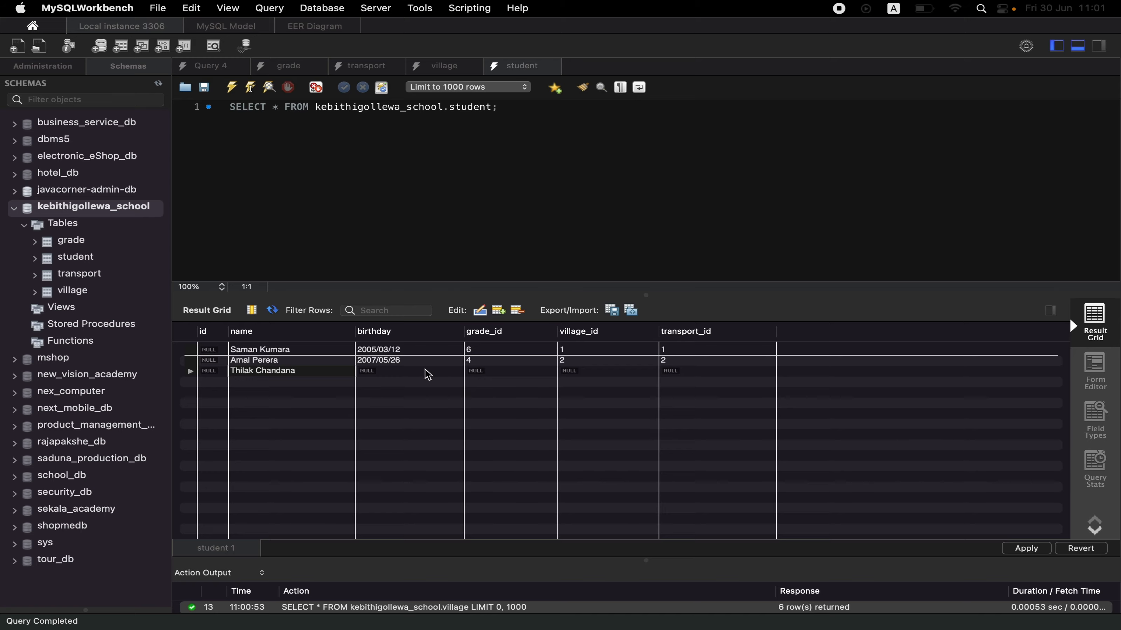
{"action": "type", "text": "2009/11/02"}
Set the third student's grade_id to 2, village_id to 3 and transport_id to 3.
{"action": "double_click", "coordinate": [485, 369]}
{"action": "type", "text": "2"}
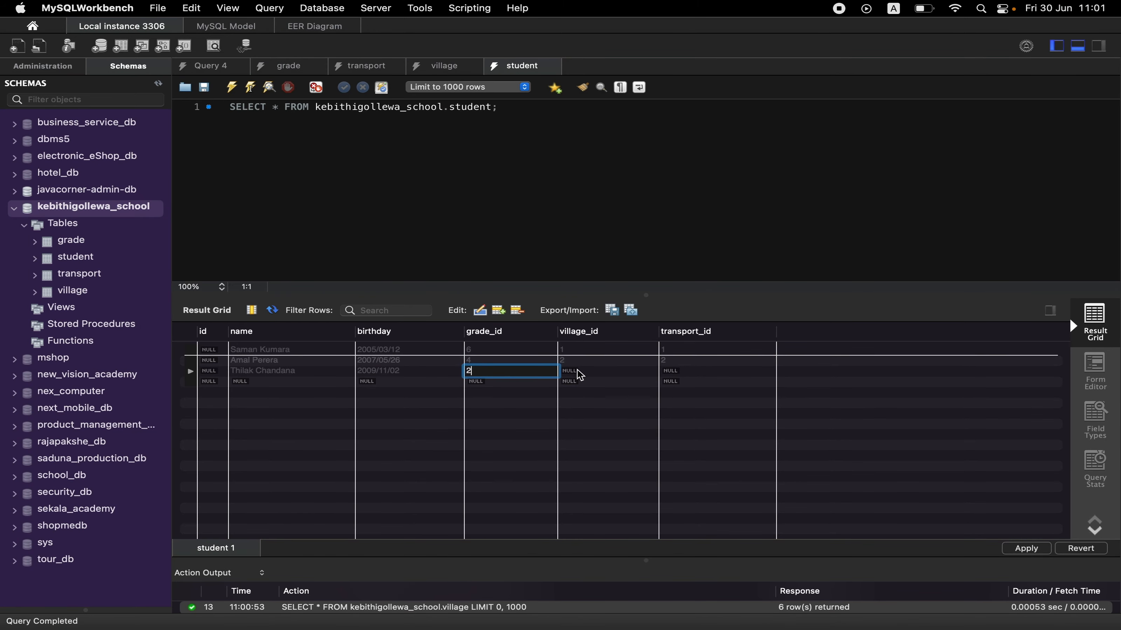
{"action": "left_click", "coordinate": [577, 372]}
{"action": "type", "text": "3"}
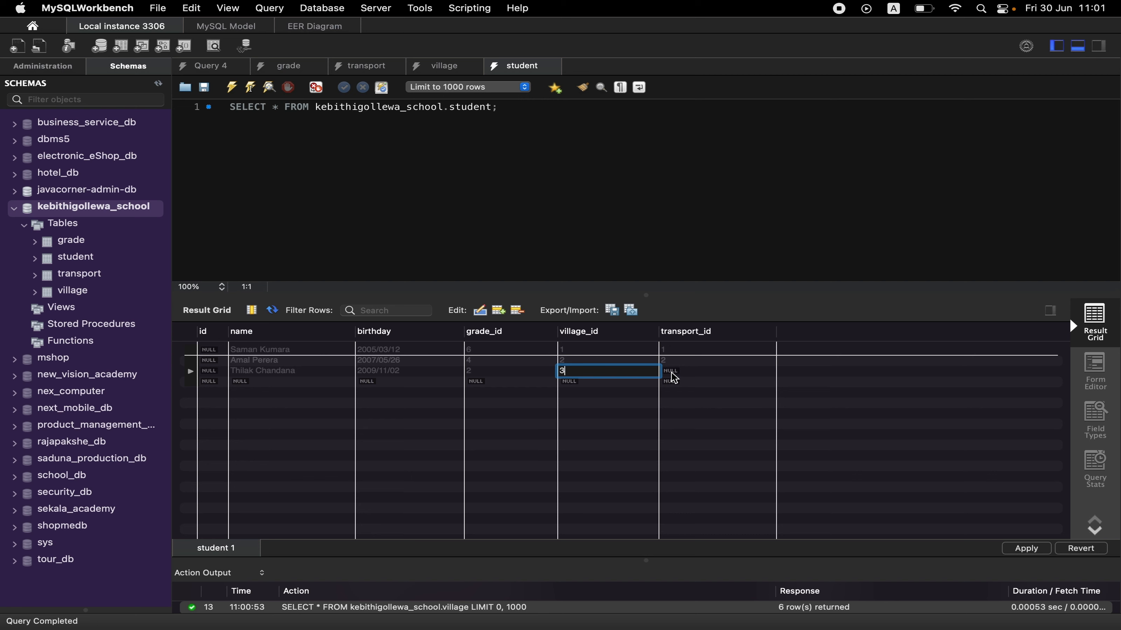
{"action": "left_click", "coordinate": [671, 371]}
{"action": "type", "text": "3"}
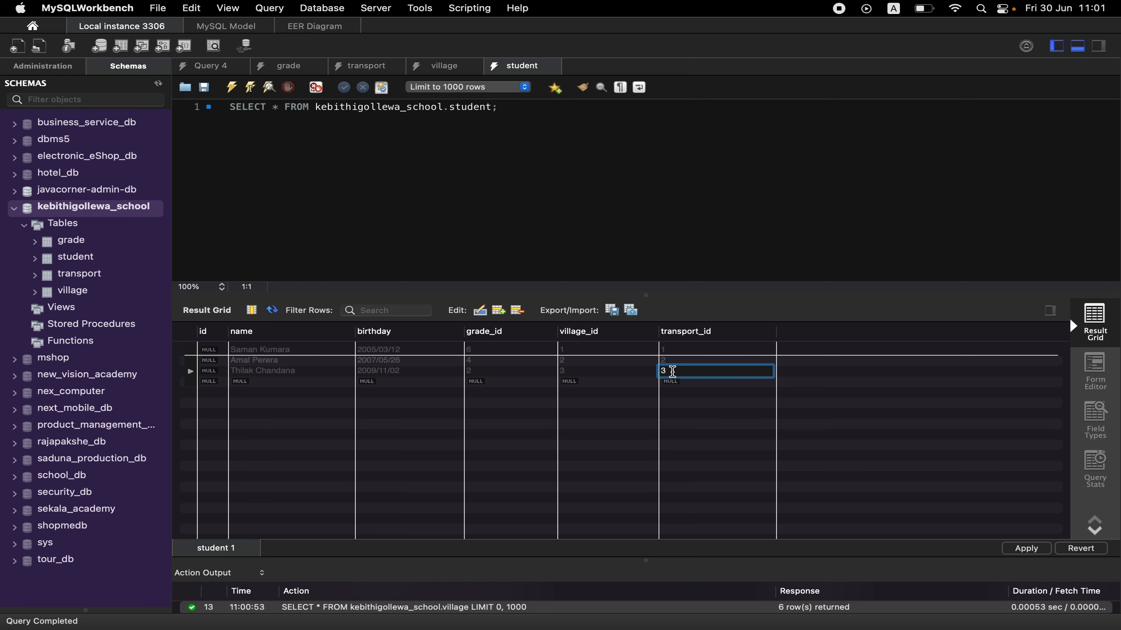
Enter the fourth student's full name and birthday in the fourth row of the student table.
{"action": "left_click", "coordinate": [257, 386]}
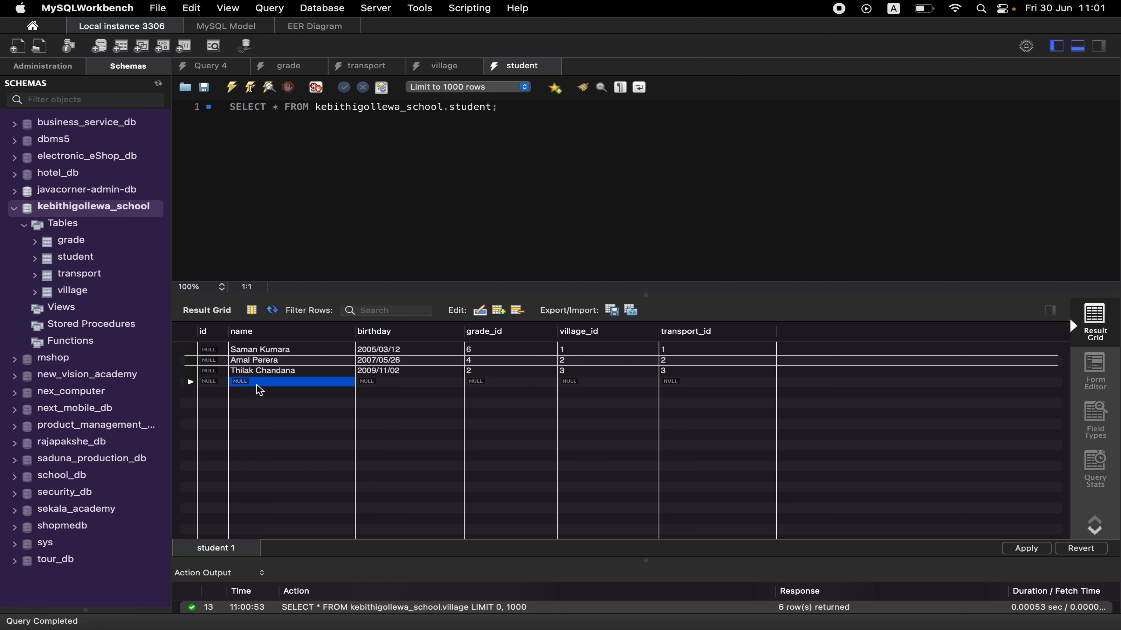
{"action": "double_click", "coordinate": [260, 383]}
{"action": "type", "text": "Nadini Pre"}
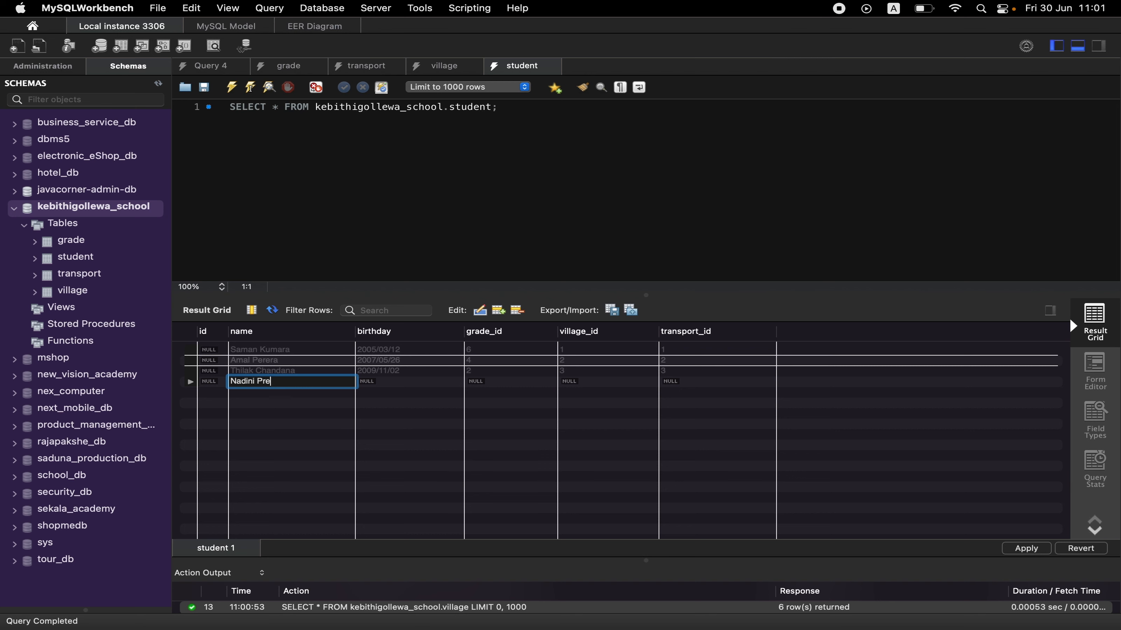
{"action": "type", "text": "madasa"}
{"action": "key", "text": "super+Tab"}
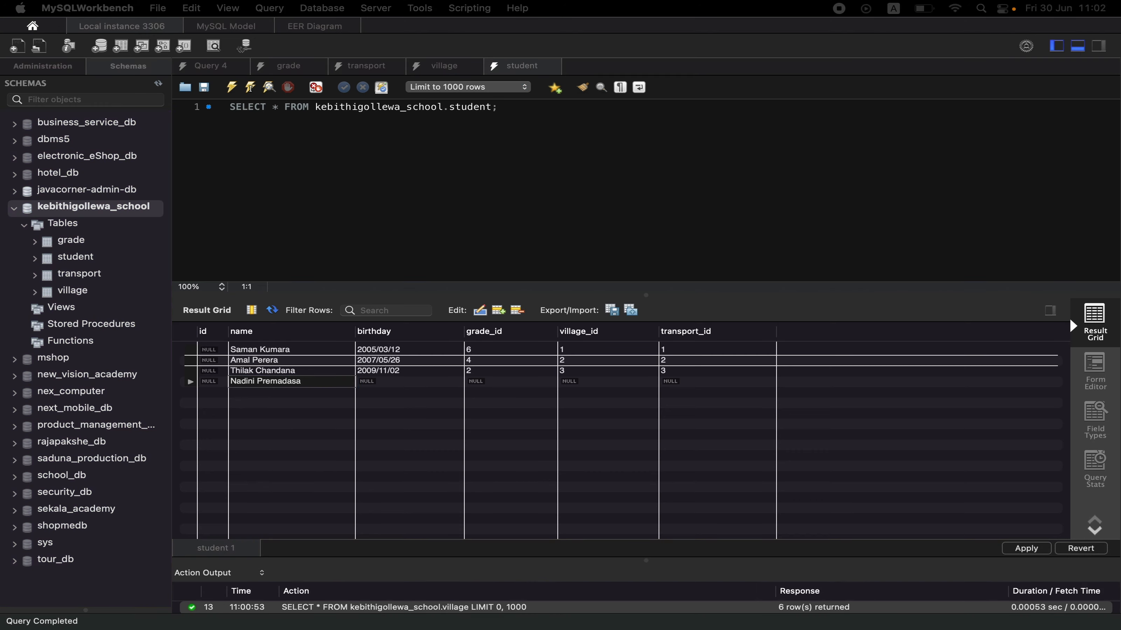
{"action": "double_click", "coordinate": [384, 381]}
{"action": "type", "text": "2008/06/04"}
Set the fourth student's grade_id to 3, village_id to 4 and transport_id to 4.
{"action": "double_click", "coordinate": [483, 381]}
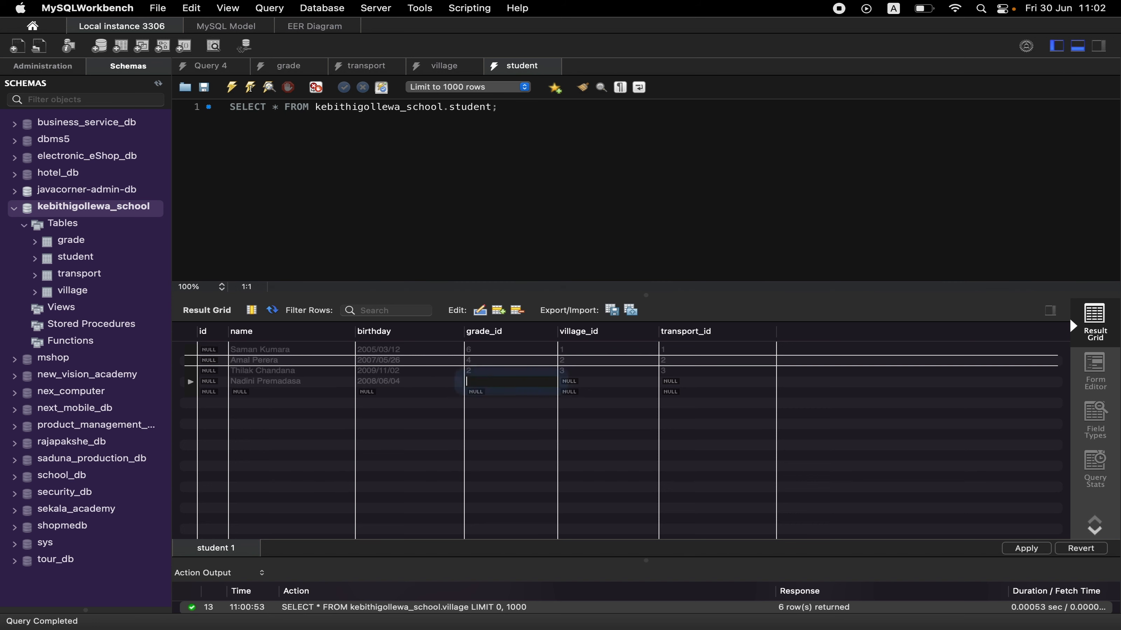
{"action": "type", "text": "3"}
{"action": "double_click", "coordinate": [569, 382]}
{"action": "type", "text": "4"}
{"action": "double_click", "coordinate": [673, 381]}
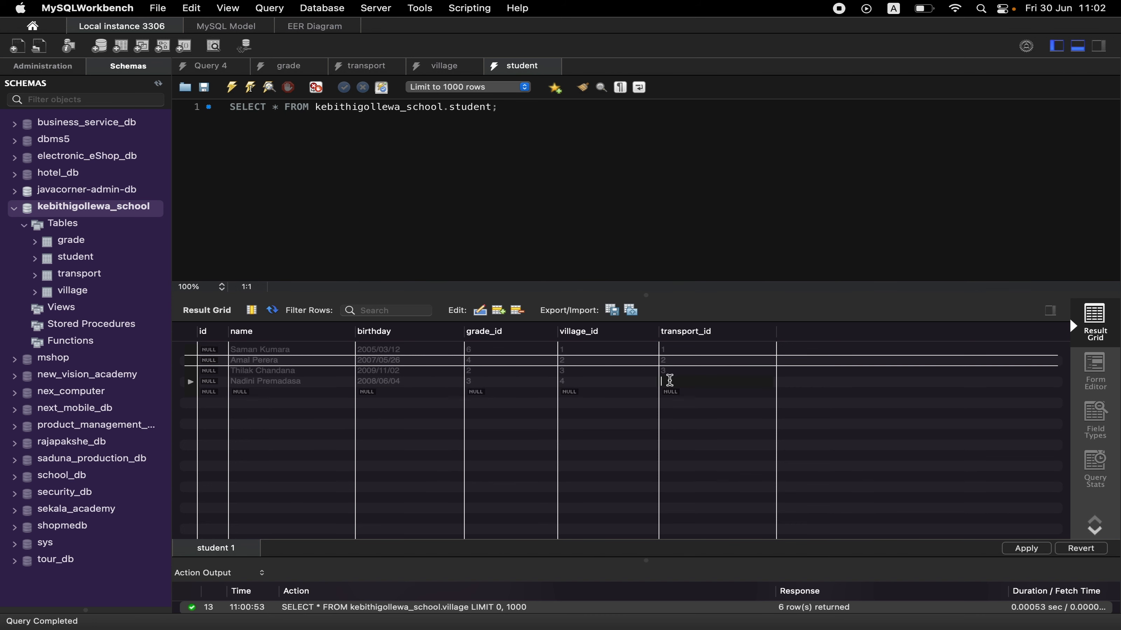
{"action": "type", "text": "4"}
Enter the fifth student's full name and birthday in the fifth row of the student table.
{"action": "double_click", "coordinate": [267, 391]}
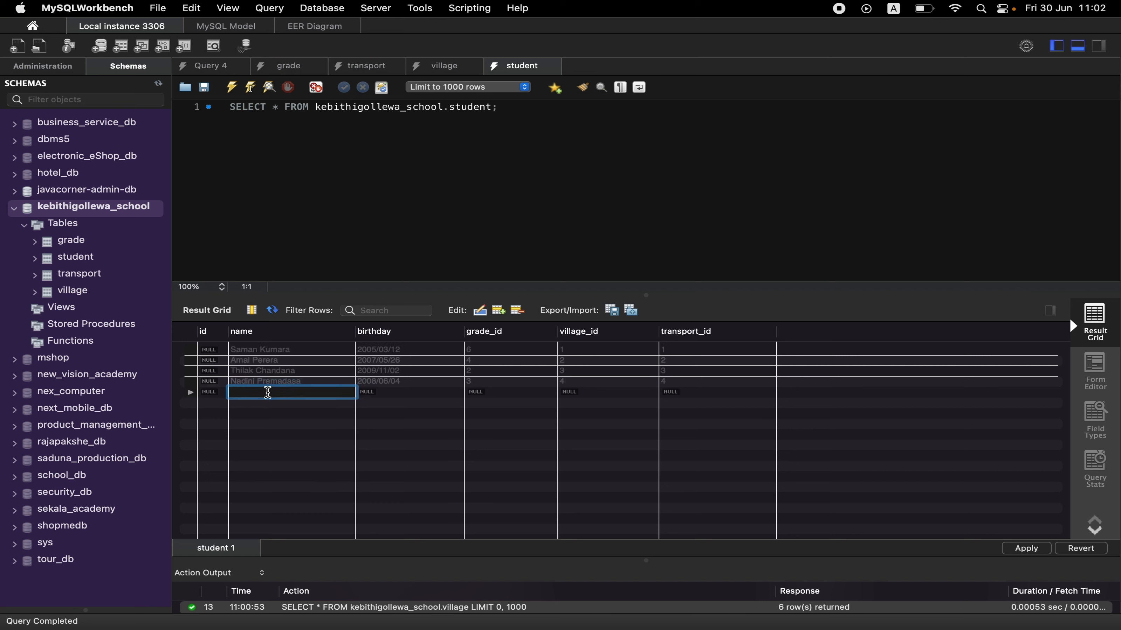
{"action": "type", "text": "Harin Fernando"}
{"action": "key", "text": "Return"}
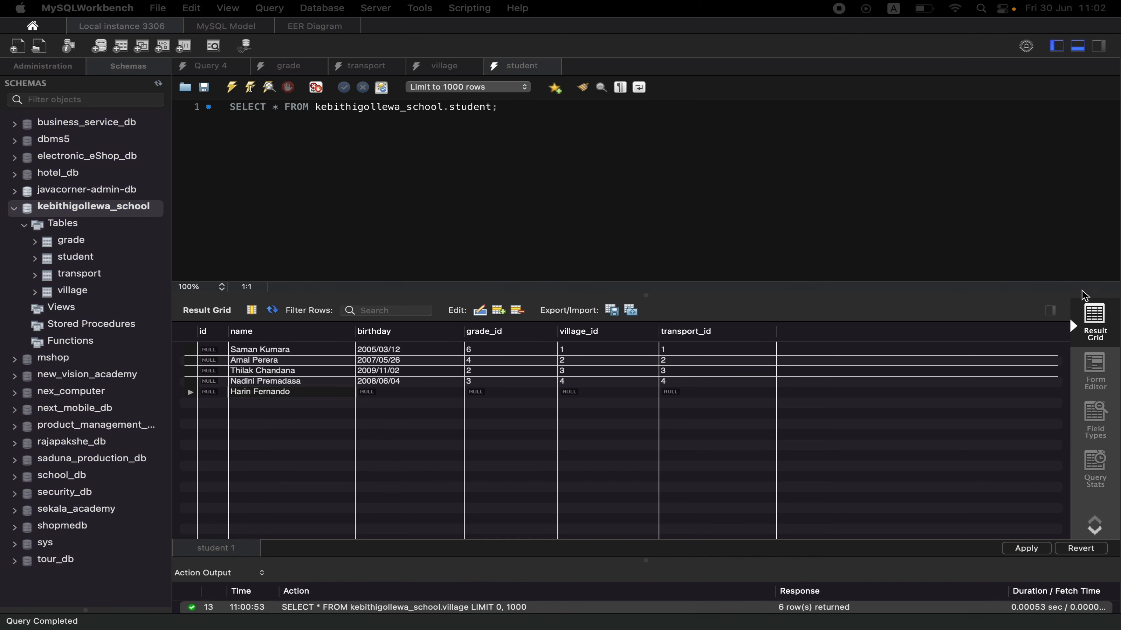
{"action": "double_click", "coordinate": [425, 392]}
{"action": "type", "text": "2006/08/08"}
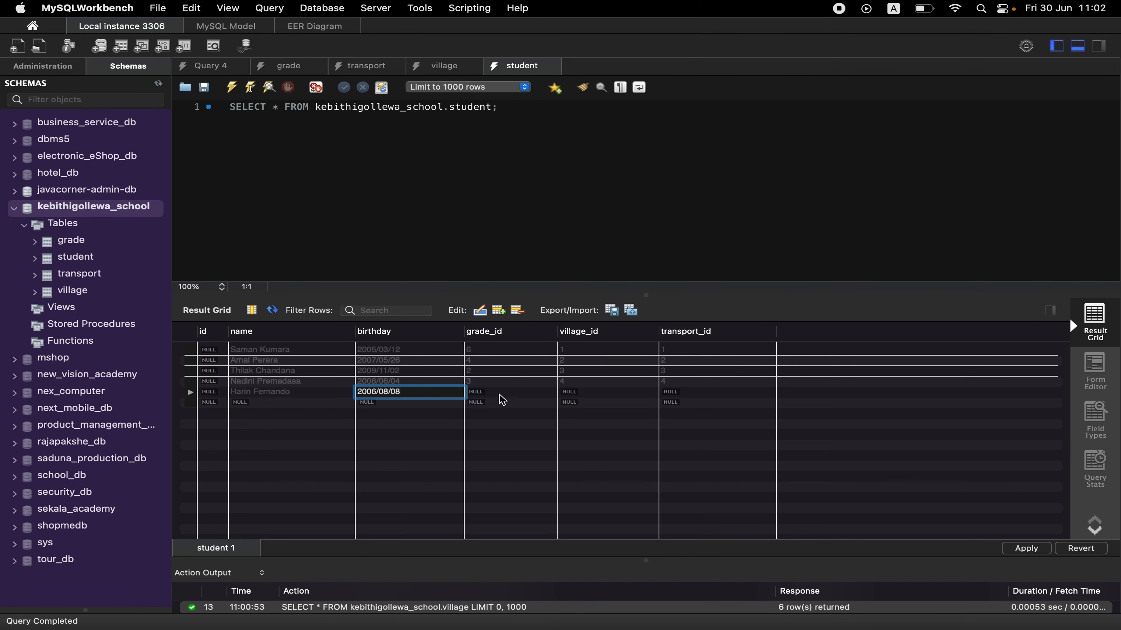
Set the fifth student's grade_id, village_id and transport_id all to 5.
{"action": "double_click", "coordinate": [498, 394]}
{"action": "type", "text": "5"}
{"action": "double_click", "coordinate": [582, 394]}
{"action": "type", "text": "5"}
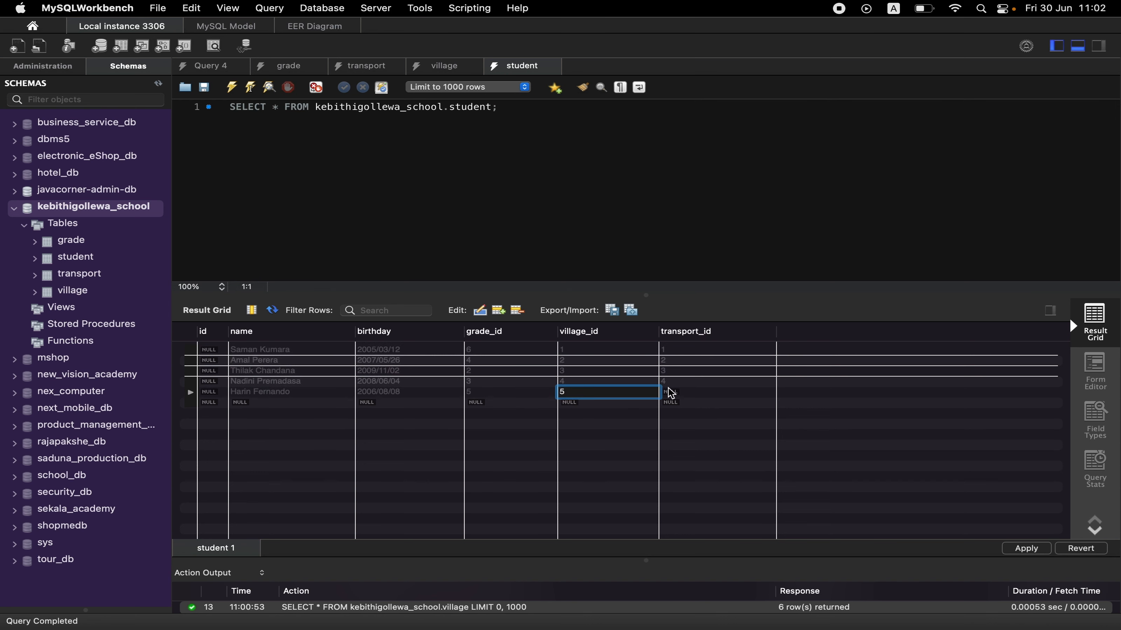
{"action": "double_click", "coordinate": [668, 391]}
{"action": "type", "text": "5"}
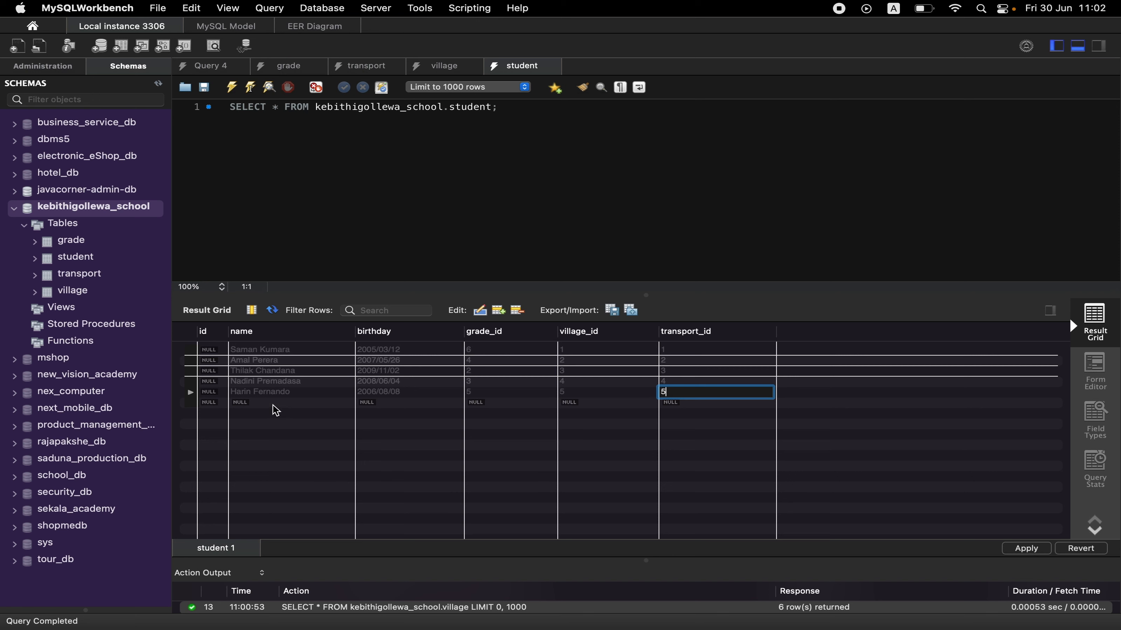
Enter the sixth student's full name and birthday in the sixth row of the student table.
{"action": "double_click", "coordinate": [273, 403]}
{"action": "type", "text": "Sitha Kan"}
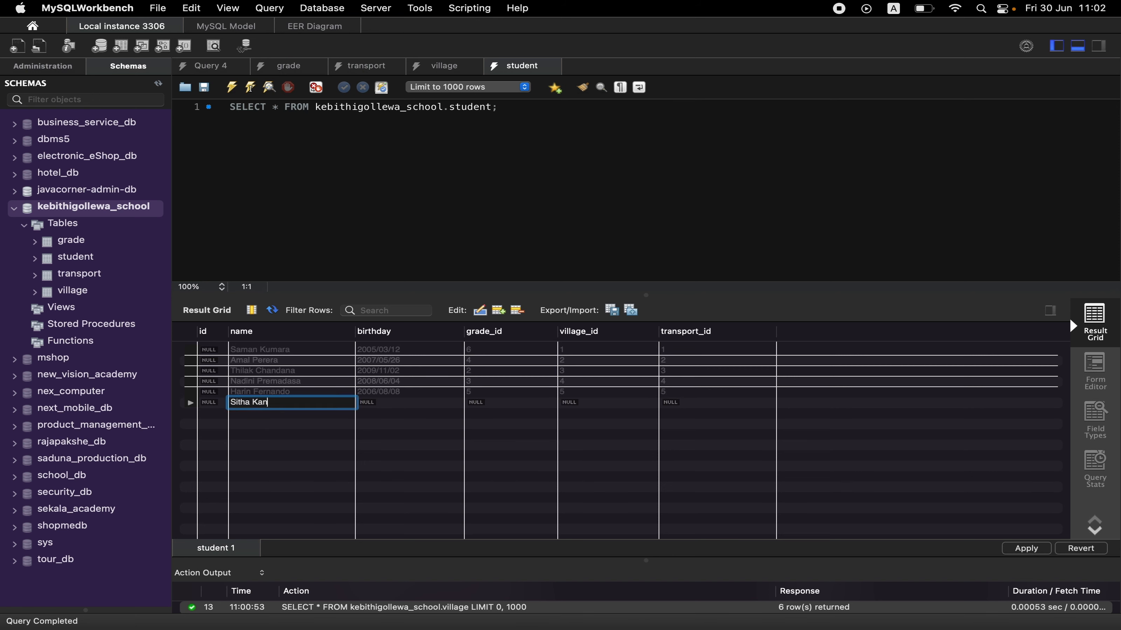
{"action": "type", "text": "chana"}
{"action": "double_click", "coordinate": [380, 401]}
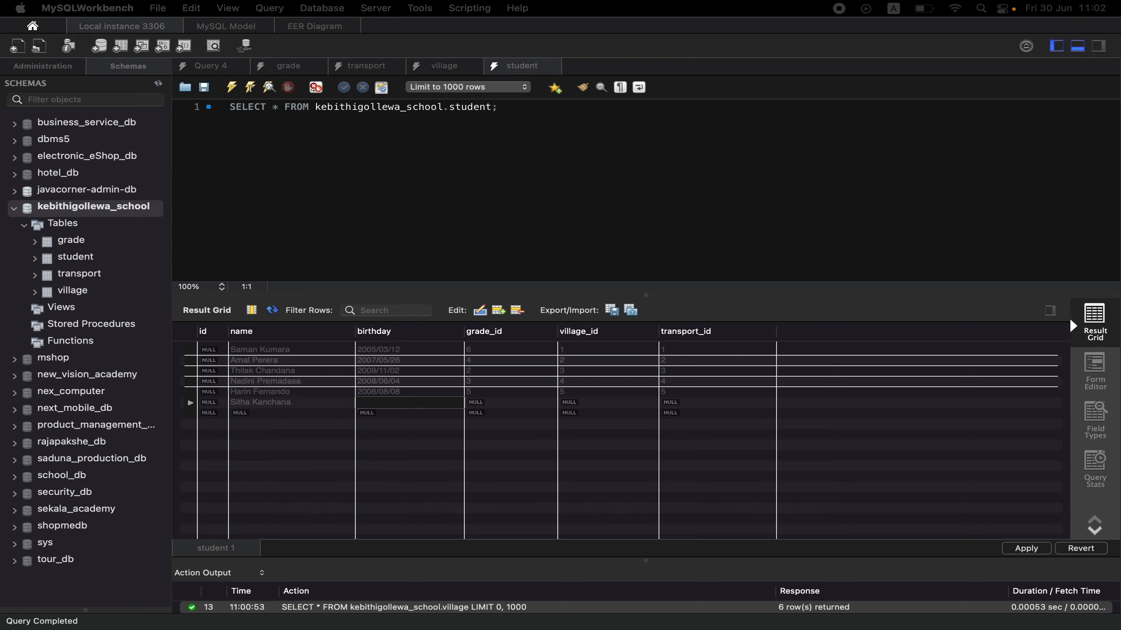
{"action": "left_click", "coordinate": [406, 403]}
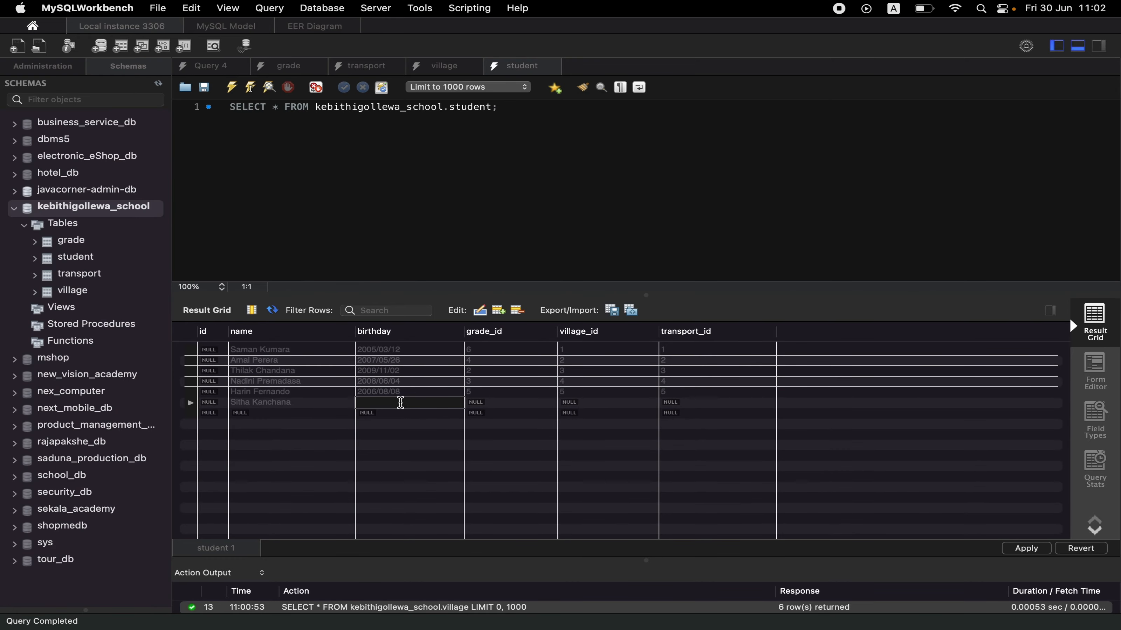
{"action": "type", "text": "2010/10/30"}
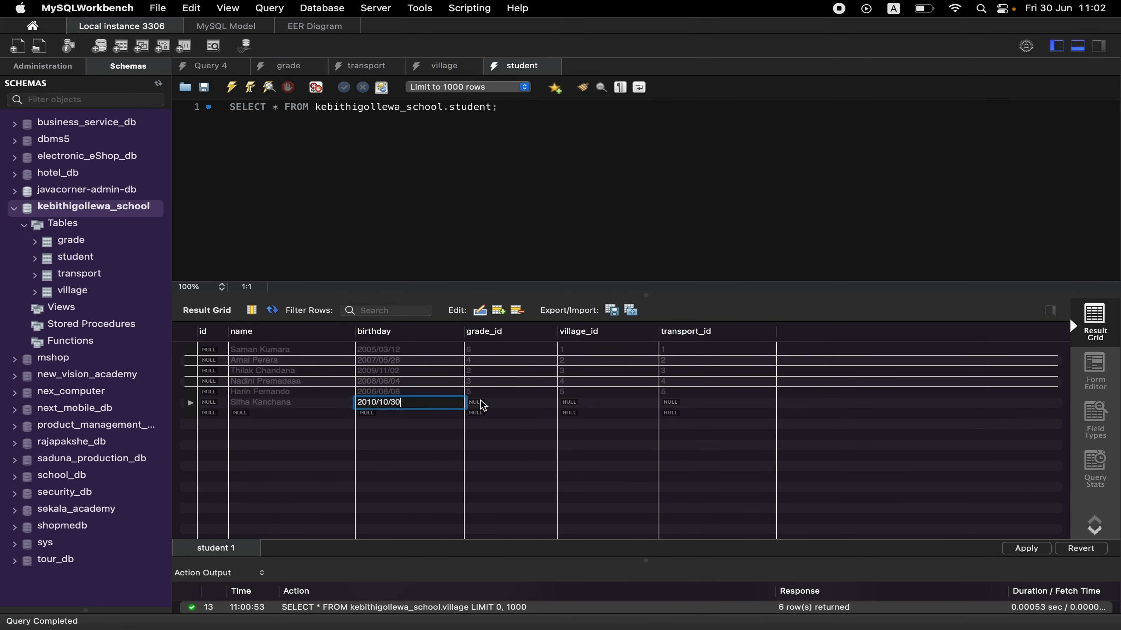
Set the sixth student's grade_id to 1, village_id to 6 and transport_id to 2, and open the seventh row's name for editing.
{"action": "left_click", "coordinate": [494, 405]}
{"action": "double_click", "coordinate": [494, 405]}
{"action": "type", "text": "1"}
{"action": "double_click", "coordinate": [590, 405]}
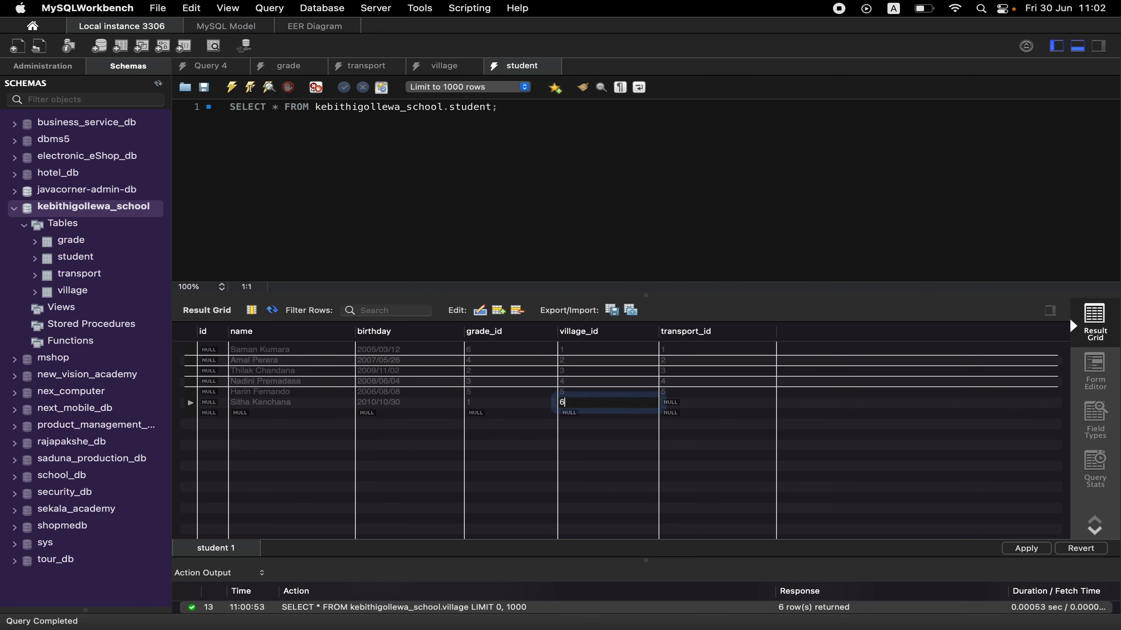
{"action": "type", "text": "6"}
{"action": "double_click", "coordinate": [670, 403]}
{"action": "type", "text": "2"}
{"action": "double_click", "coordinate": [273, 413]}
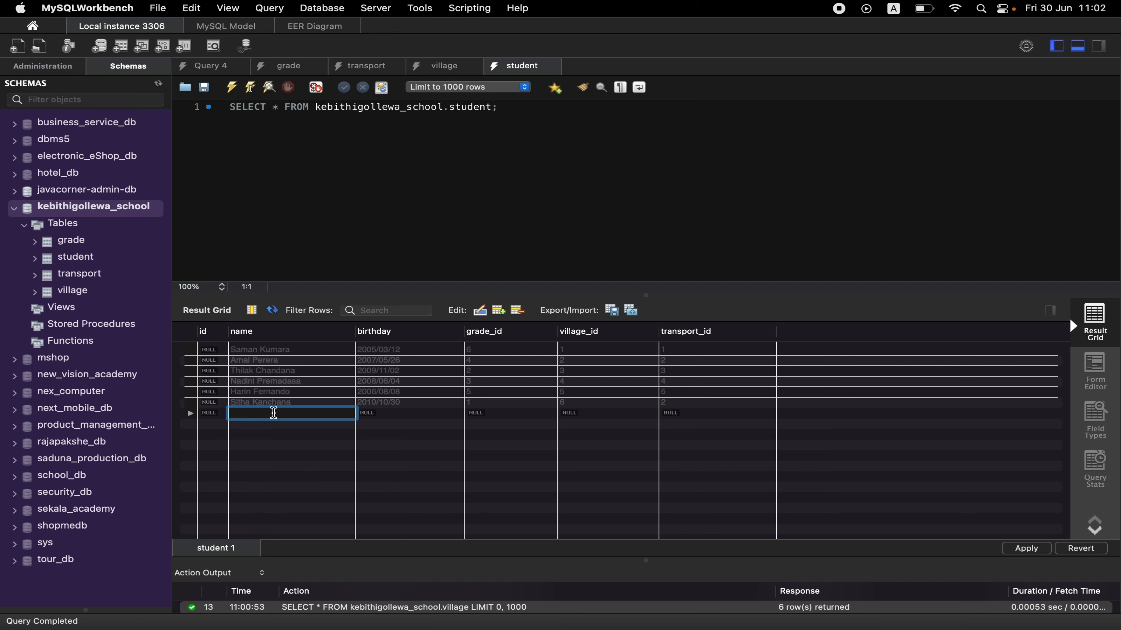
Enter the seventh student's full name and birthday in the seventh row of the student table.
{"action": "type", "text": "Piumi Hansamali"}
{"action": "key", "text": "super+Tab"}
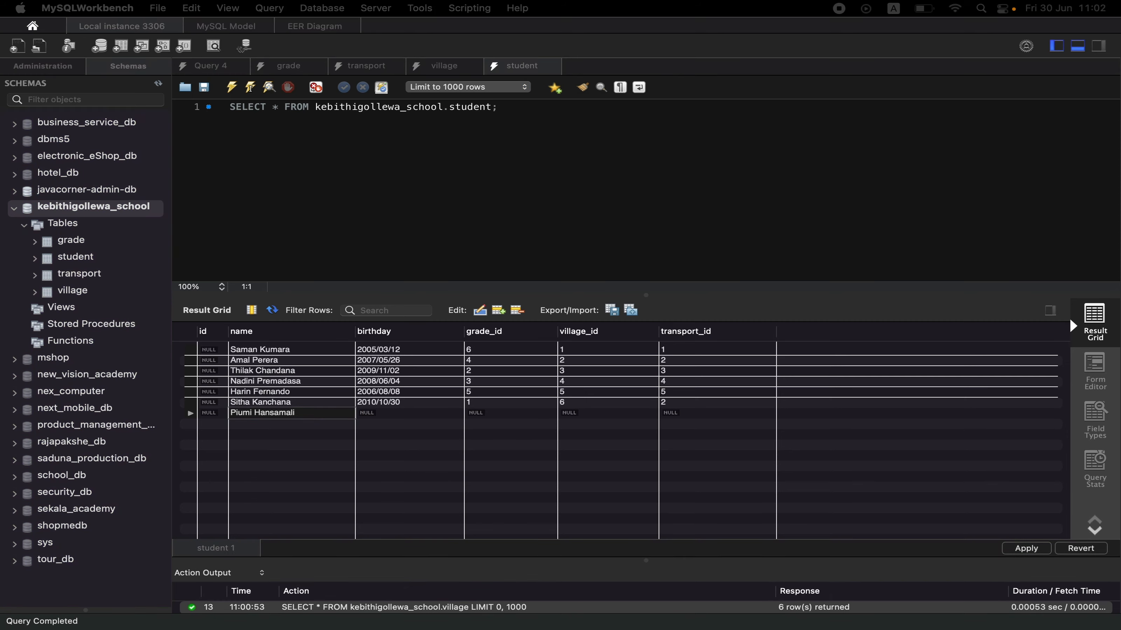
{"action": "left_click", "coordinate": [391, 413]}
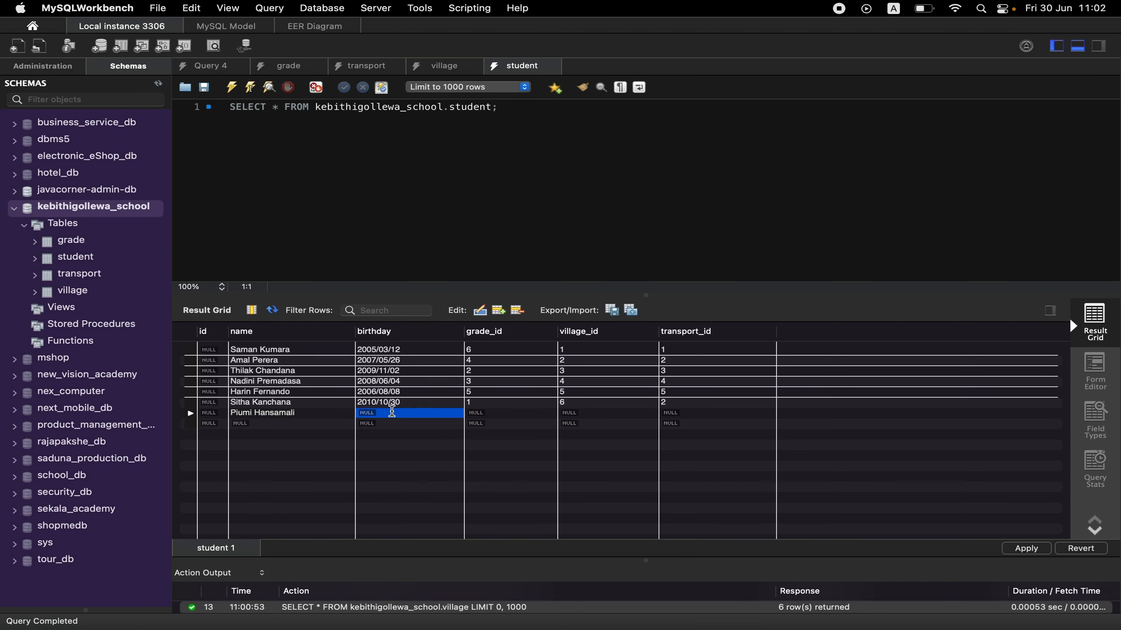
{"action": "type", "text": "2009/04/15"}
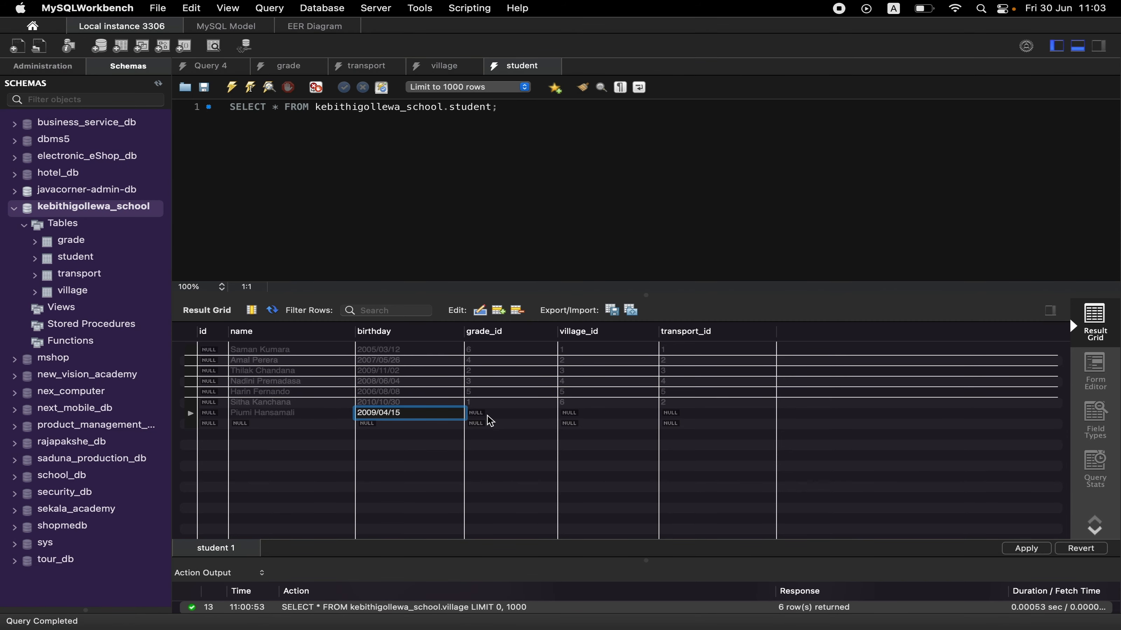
Set the seventh student's grade_id to 2, village_id to 2 and transport_id to 1.
{"action": "key", "text": "Tab"}
{"action": "type", "text": "2"}
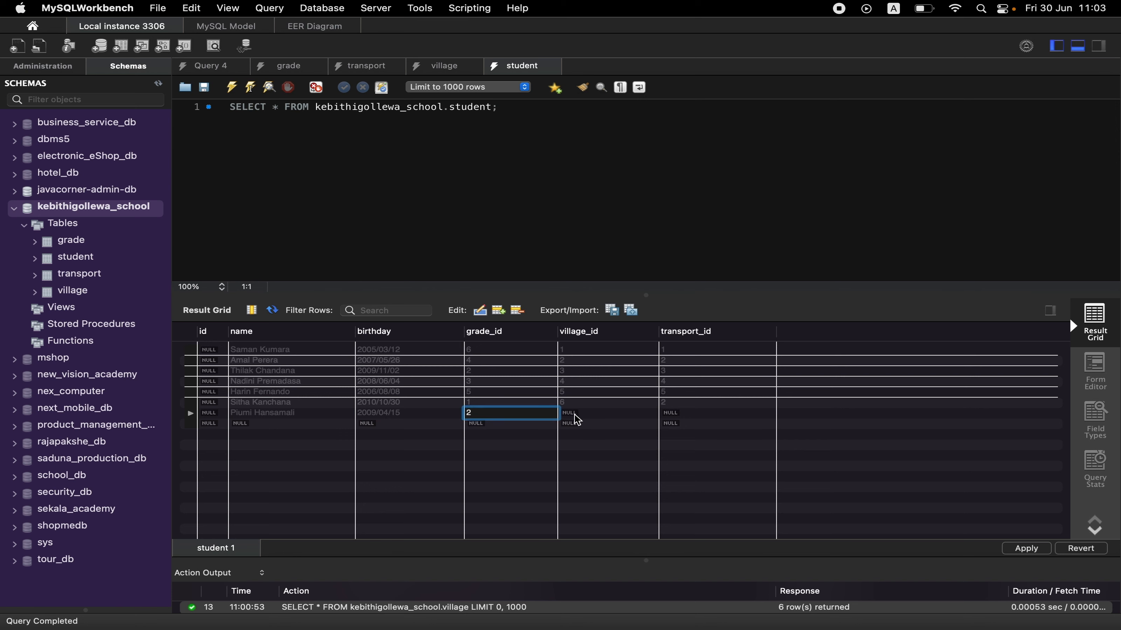
{"action": "key", "text": "Tab"}
{"action": "type", "text": "2"}
{"action": "key", "text": "Tab"}
{"action": "type", "text": "1"}
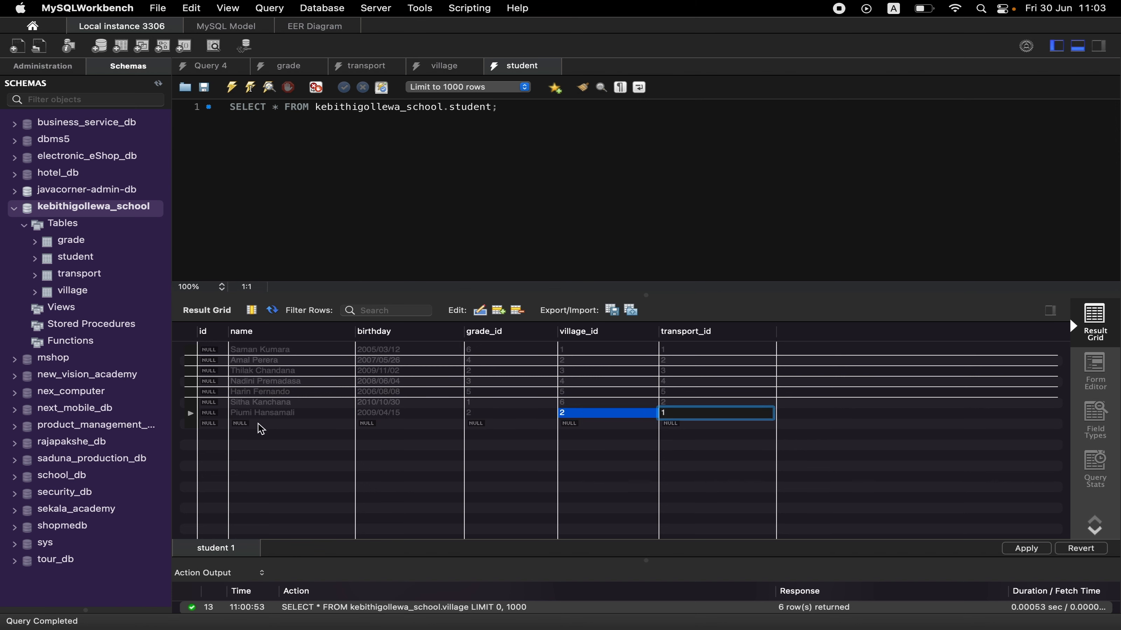
Enter the eighth student's full name and birthday in the eighth row of the student table.
{"action": "double_click", "coordinate": [261, 426]}
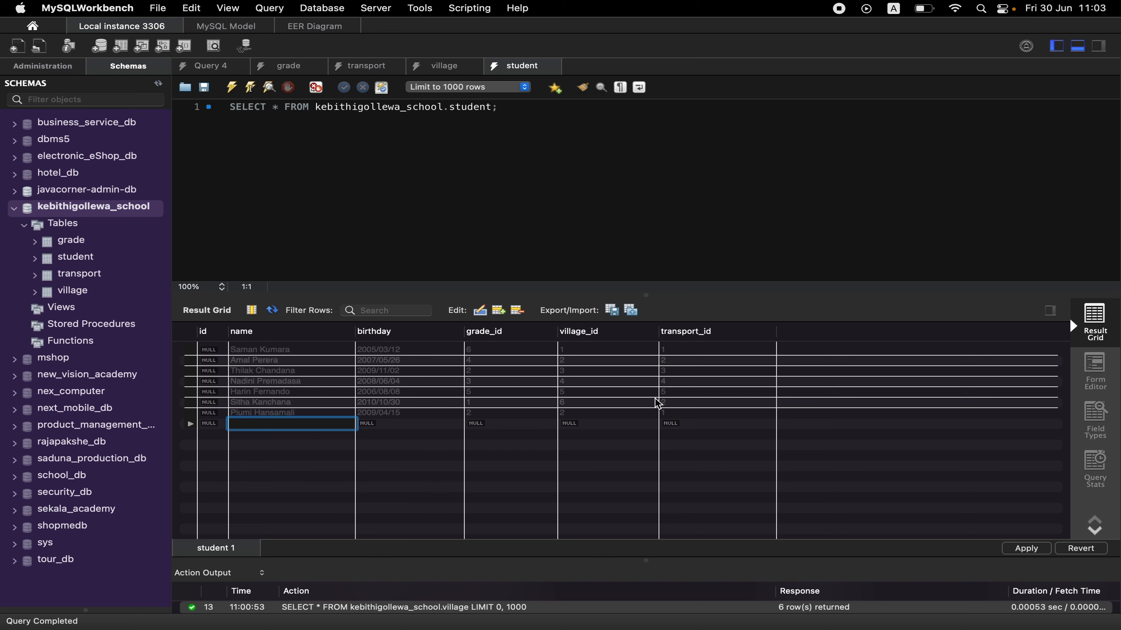
{"action": "type", "text": "Renuka Mahinda"}
{"action": "key", "text": "super+Tab"}
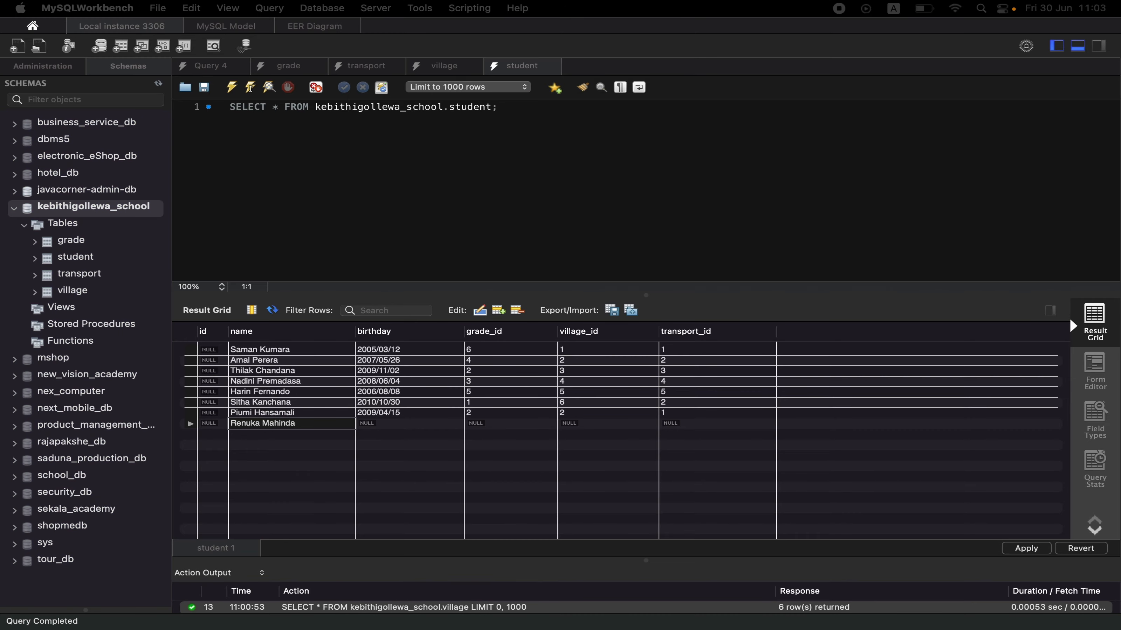
{"action": "double_click", "coordinate": [381, 424]}
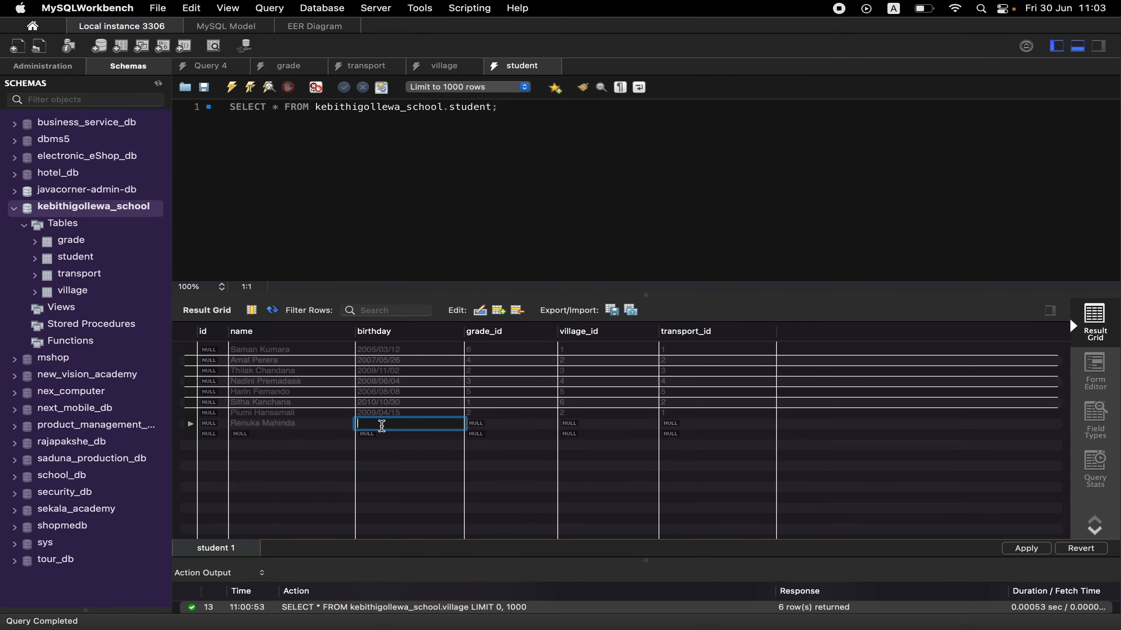
{"action": "type", "text": "2006/09/22"}
Set the eighth student's grade_id to 5, village_id to 3 and transport_id to 3.
{"action": "double_click", "coordinate": [494, 424]}
{"action": "type", "text": "5"}
{"action": "left_click", "coordinate": [588, 421]}
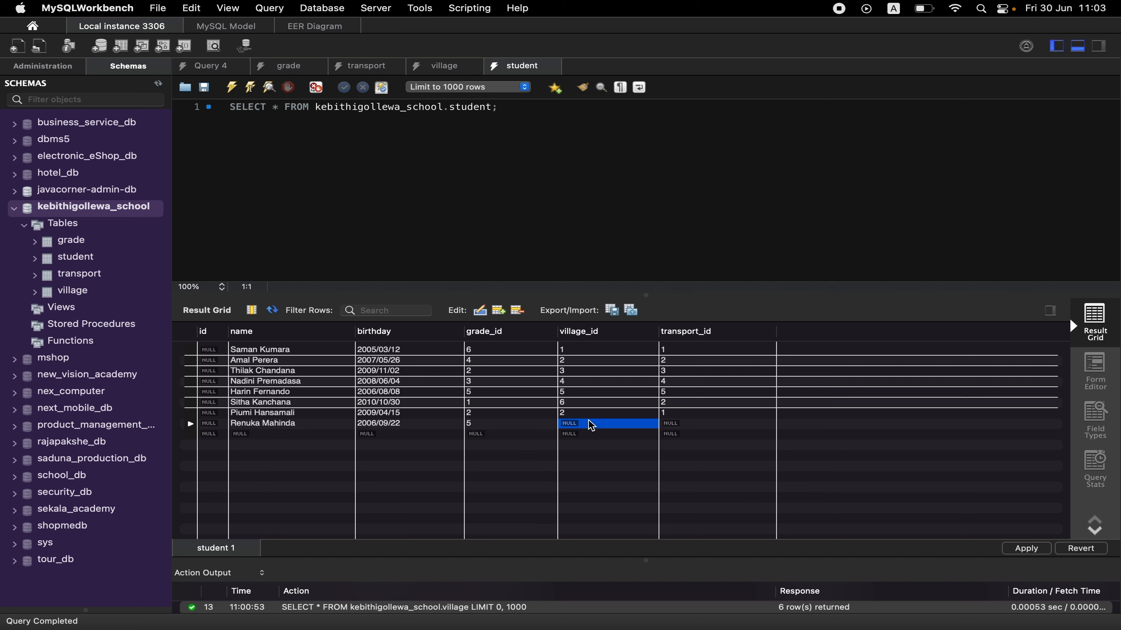
{"action": "double_click", "coordinate": [591, 425]}
{"action": "type", "text": "3"}
{"action": "double_click", "coordinate": [680, 426]}
{"action": "type", "text": "3"}
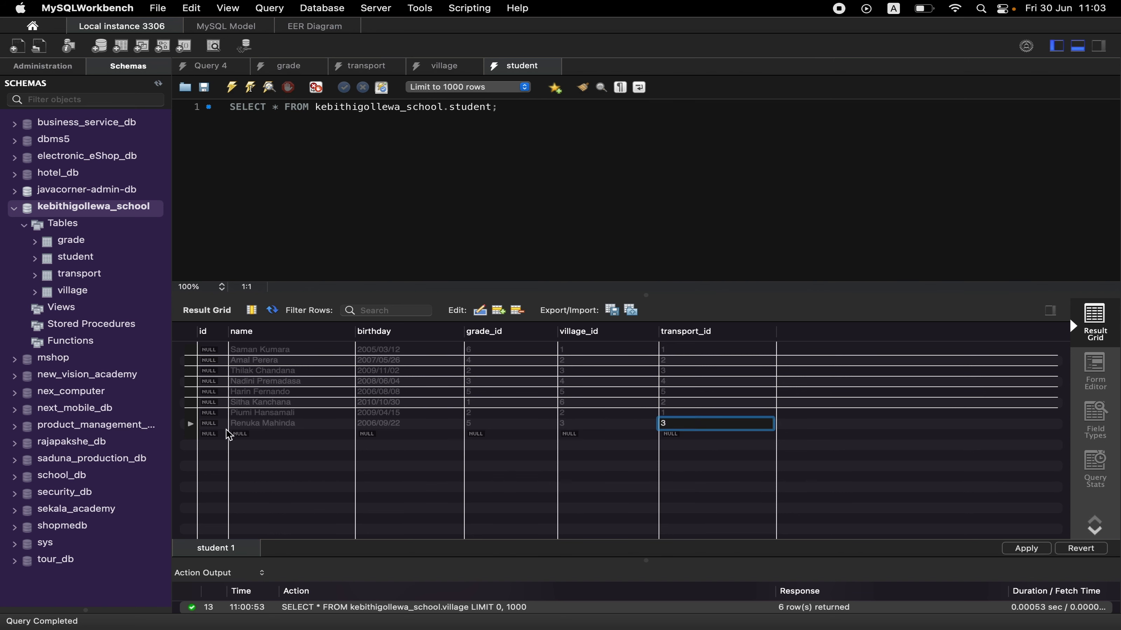
Enter the ninth student's full name and birthday in the ninth row of the student table.
{"action": "double_click", "coordinate": [260, 436]}
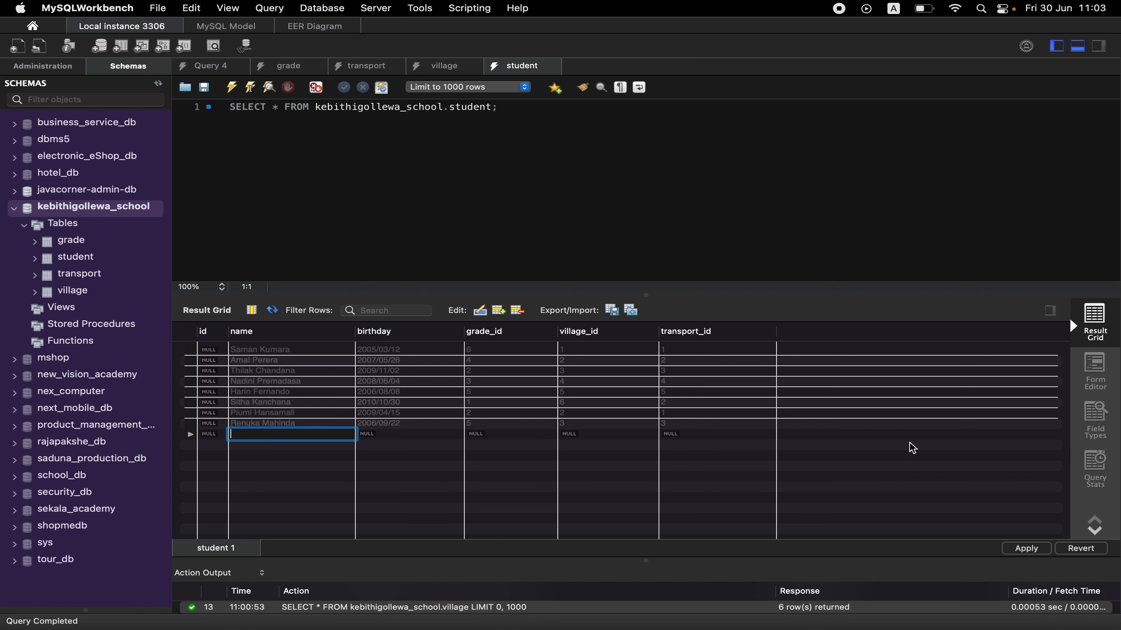
{"action": "type", "text": "Wathsala Shani"}
{"action": "key", "text": "Return"}
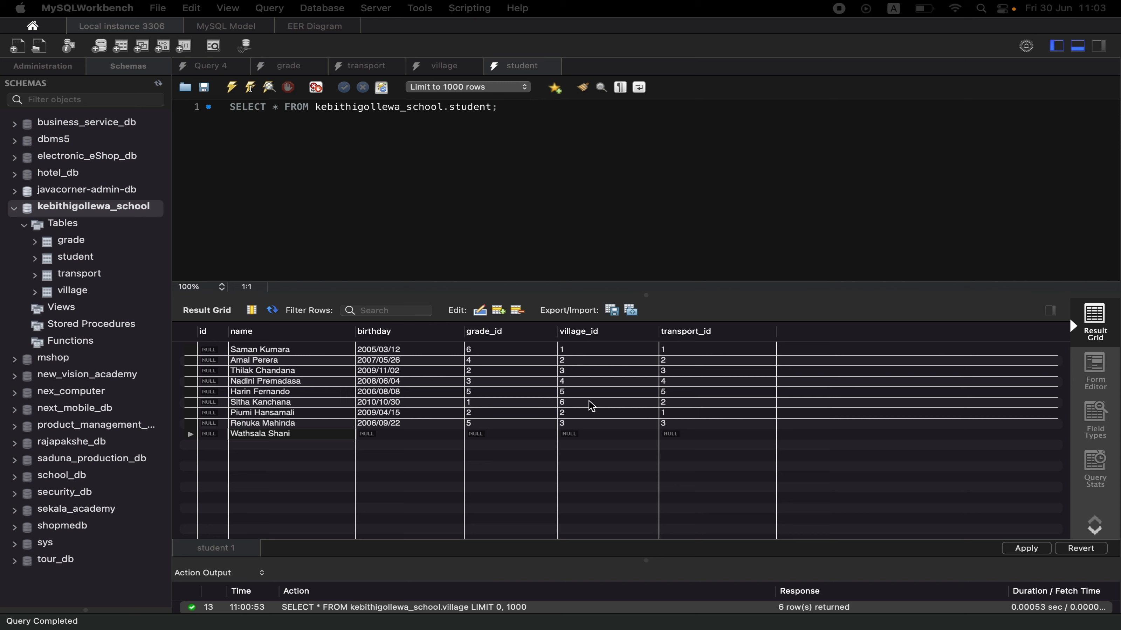
{"action": "double_click", "coordinate": [415, 437]}
{"action": "type", "text": "2010/12/24"}
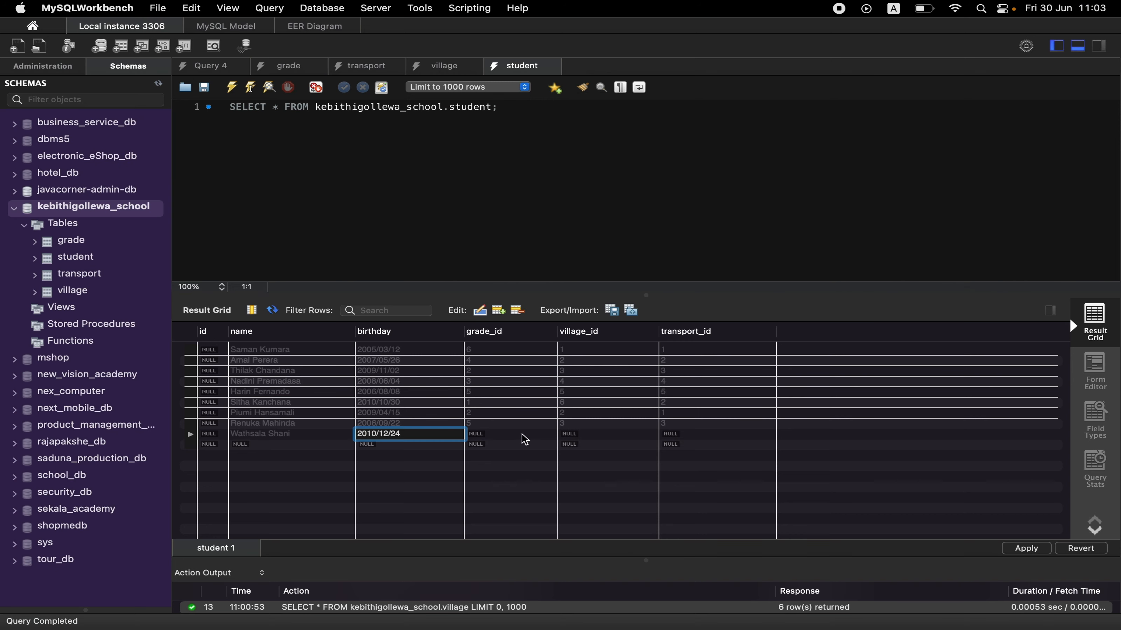
Set the ninth student's grade_id to 4, village_id to 4 and transport_id to 2.
{"action": "key", "text": "Tab"}
{"action": "type", "text": "4"}
{"action": "key", "text": "Tab"}
{"action": "type", "text": "4"}
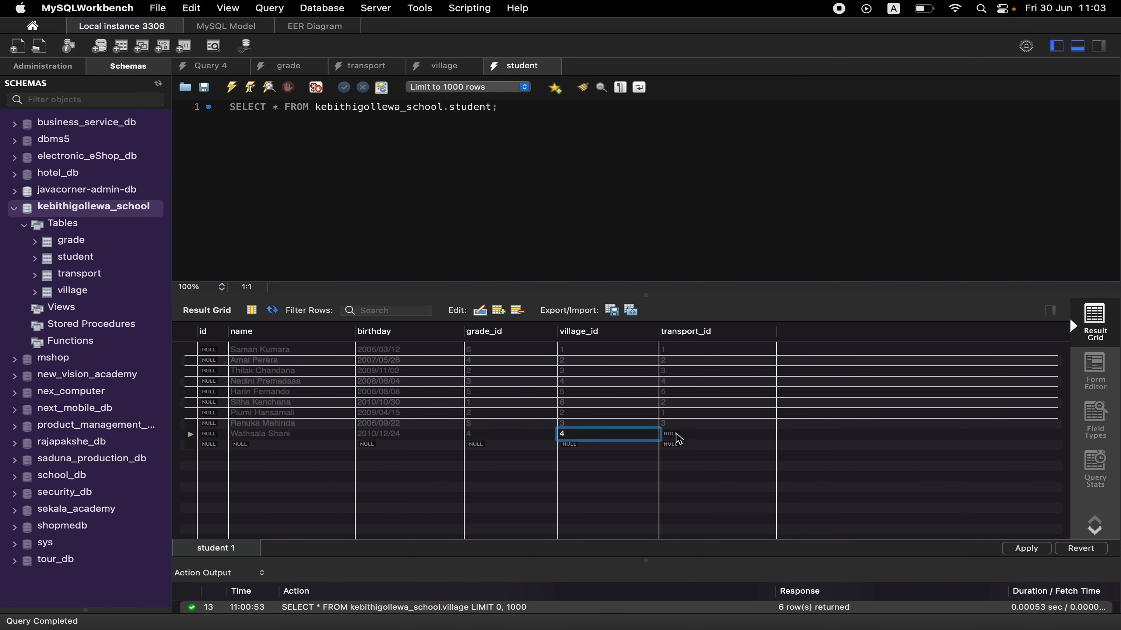
{"action": "key", "text": "Tab"}
{"action": "type", "text": "2"}
Enter the tenth student's full name and birthday in the tenth row of the student table.
{"action": "left_click", "coordinate": [347, 449]}
{"action": "double_click", "coordinate": [345, 444]}
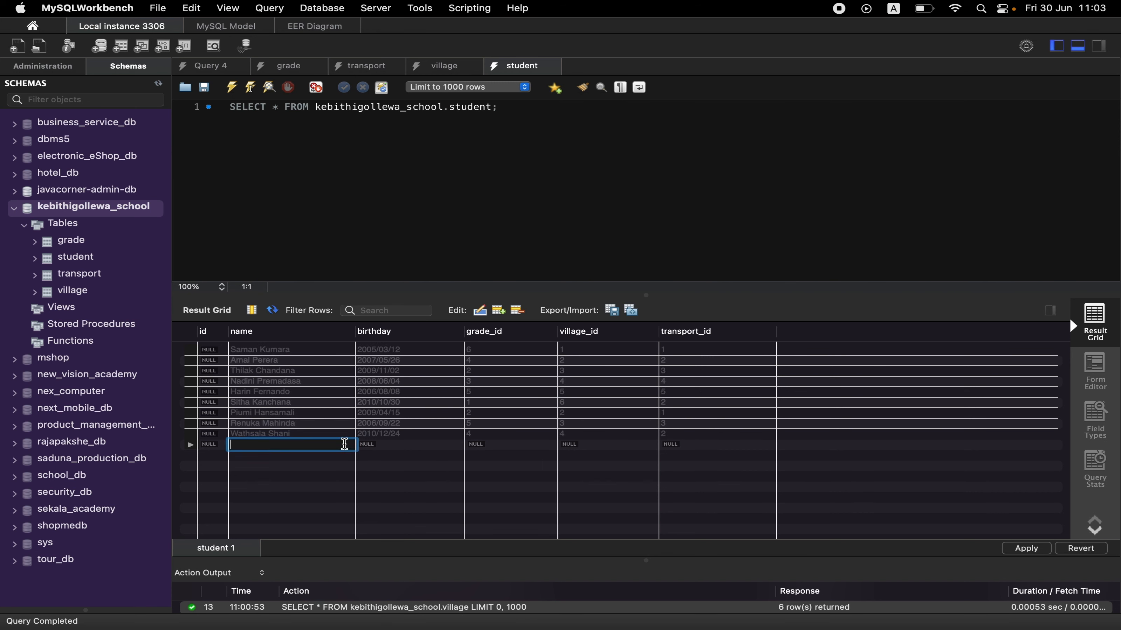
{"action": "type", "text": "Sunil Rajapaksha"}
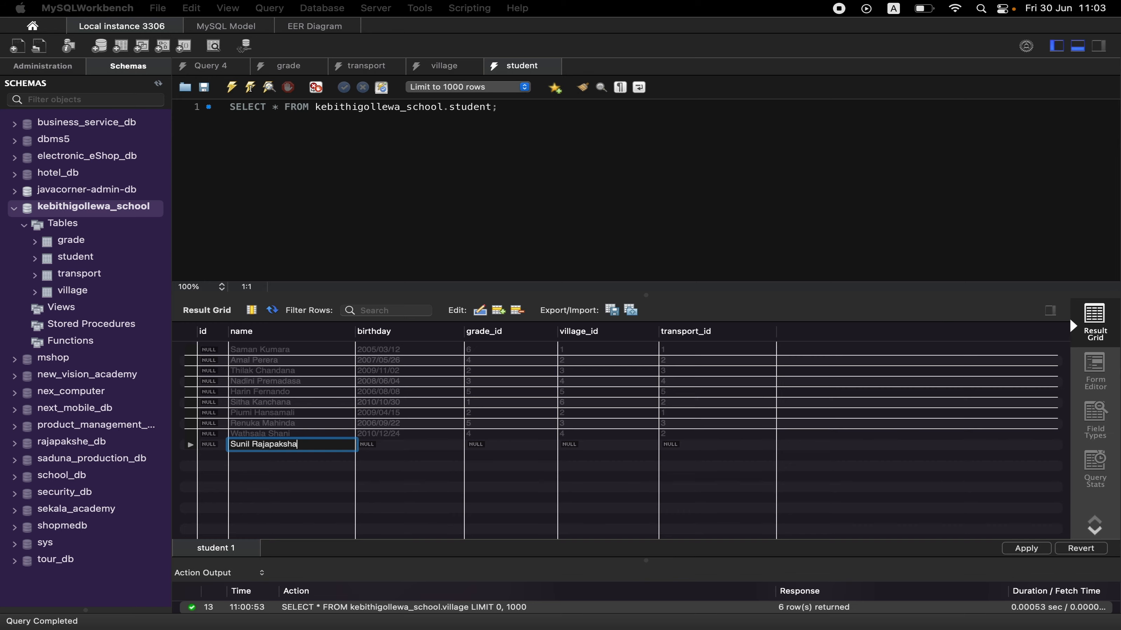
{"action": "double_click", "coordinate": [425, 444]}
{"action": "type", "text": "2008/05/06"}
Set the tenth student's grade_id to 3, village_id to 5 and transport_id to 4.
{"action": "double_click", "coordinate": [515, 445]}
{"action": "type", "text": "3"}
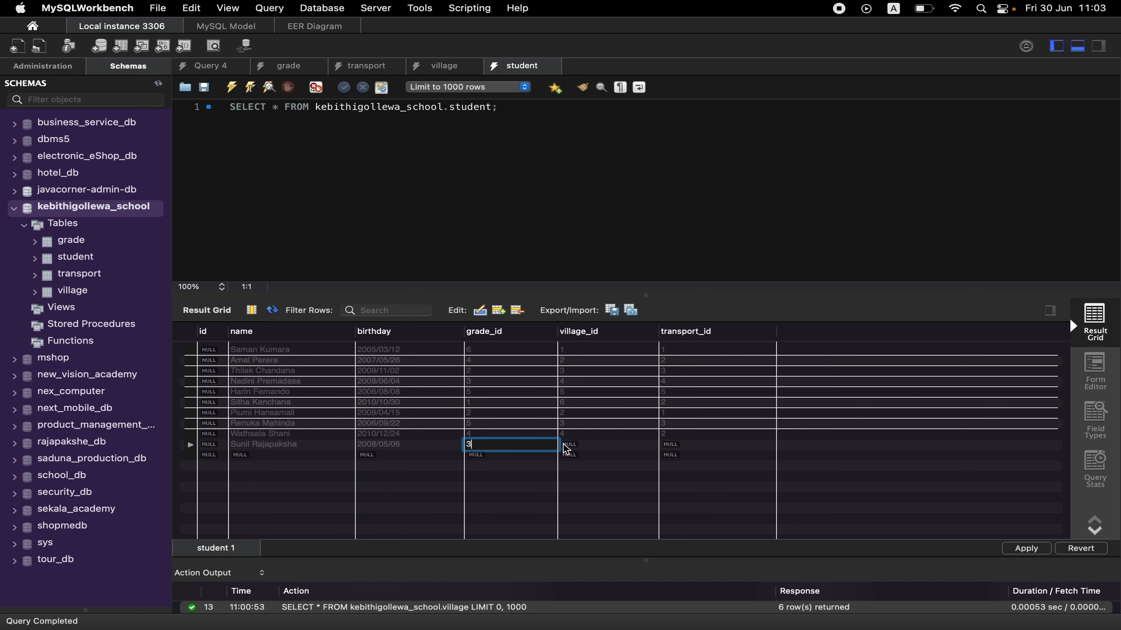
{"action": "double_click", "coordinate": [572, 445]}
{"action": "double_click", "coordinate": [670, 446]}
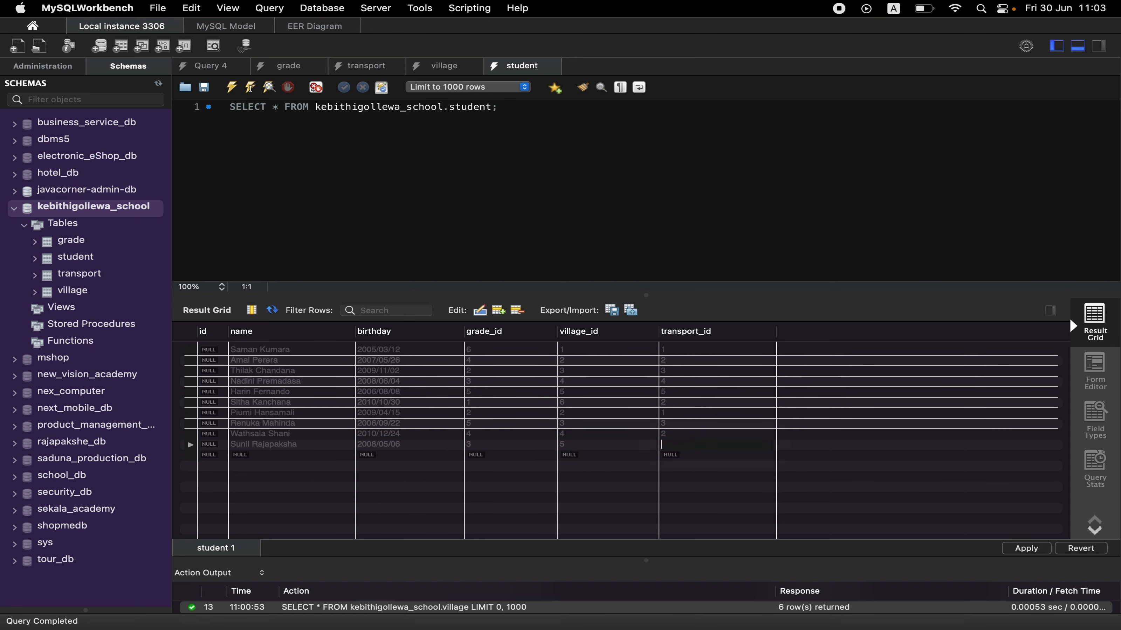
{"action": "type", "text": "4"}
Enter the eleventh student's full name and birthday in the eleventh row of the student table.
{"action": "double_click", "coordinate": [256, 455]}
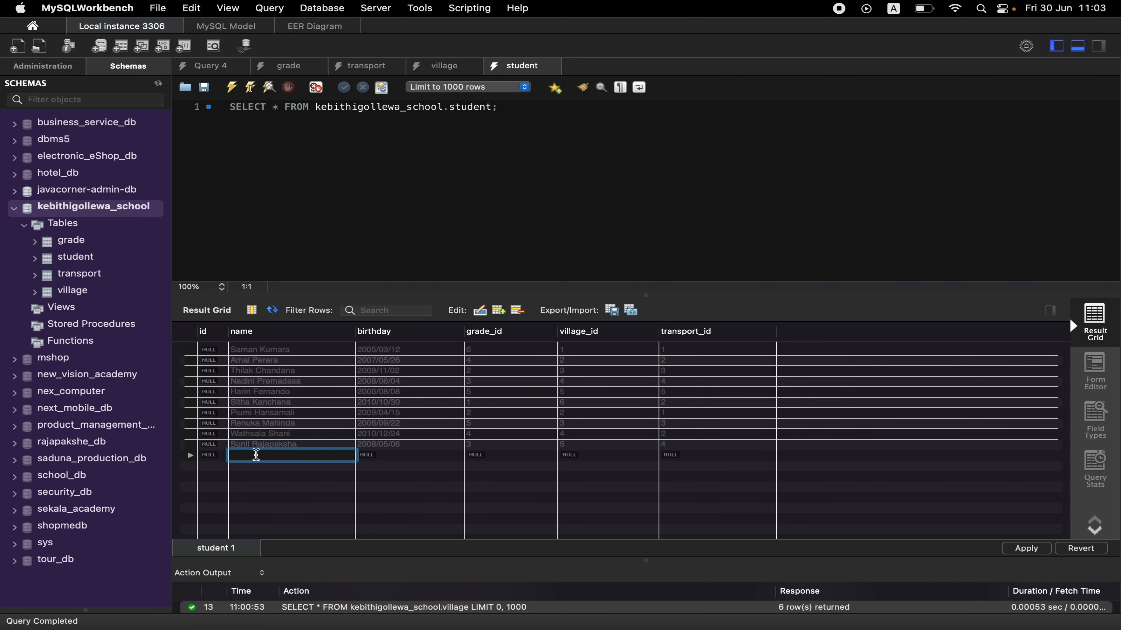
{"action": "type", "text": "Amarabandu Rupasignghe"}
{"action": "key", "text": "super+Tab"}
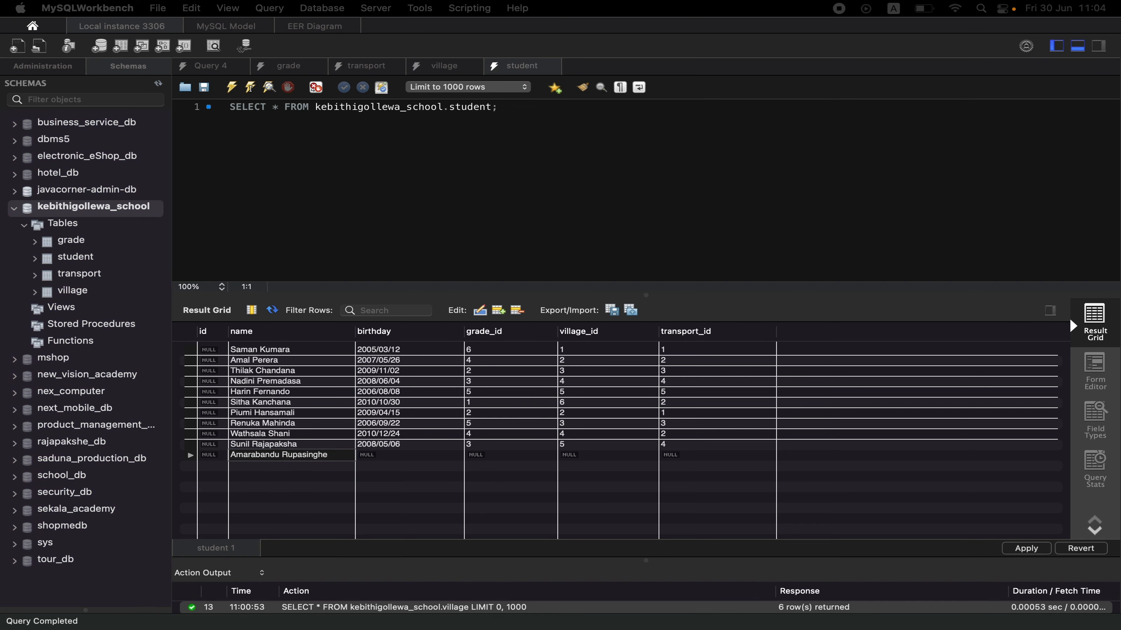
{"action": "double_click", "coordinate": [410, 454]}
{"action": "type", "text": "2007/06/23"}
Set the eleventh student's grade_id to 4, village_id to 4 and transport_id to 2.
{"action": "double_click", "coordinate": [487, 457]}
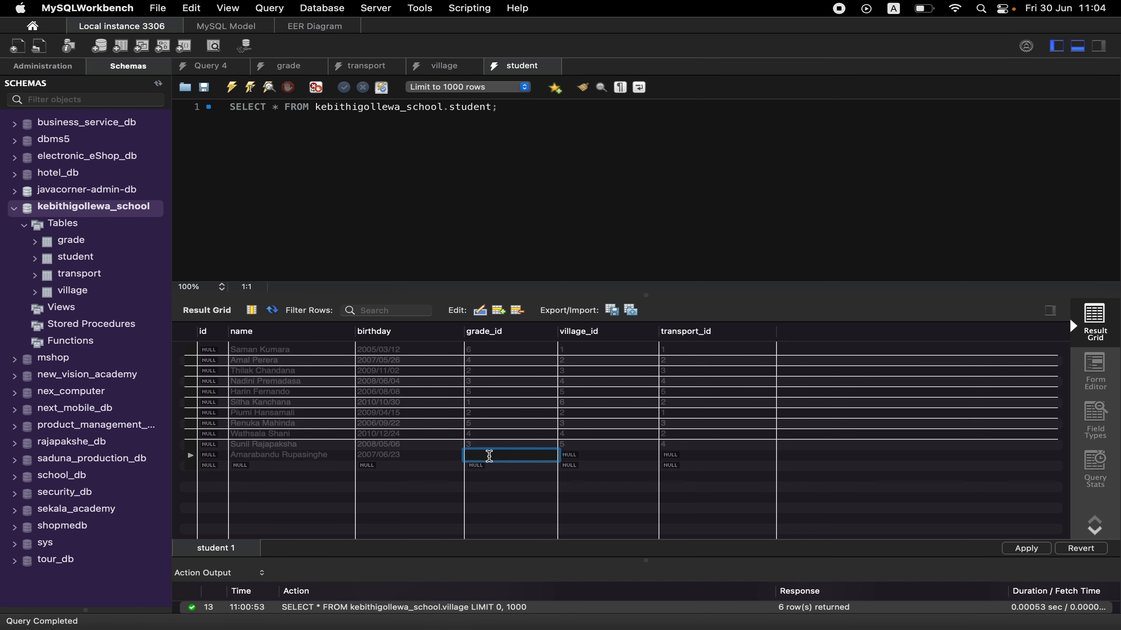
{"action": "type", "text": "44"}
{"action": "key", "text": "BackSpace"}
{"action": "key", "text": "Tab"}
{"action": "type", "text": "4"}
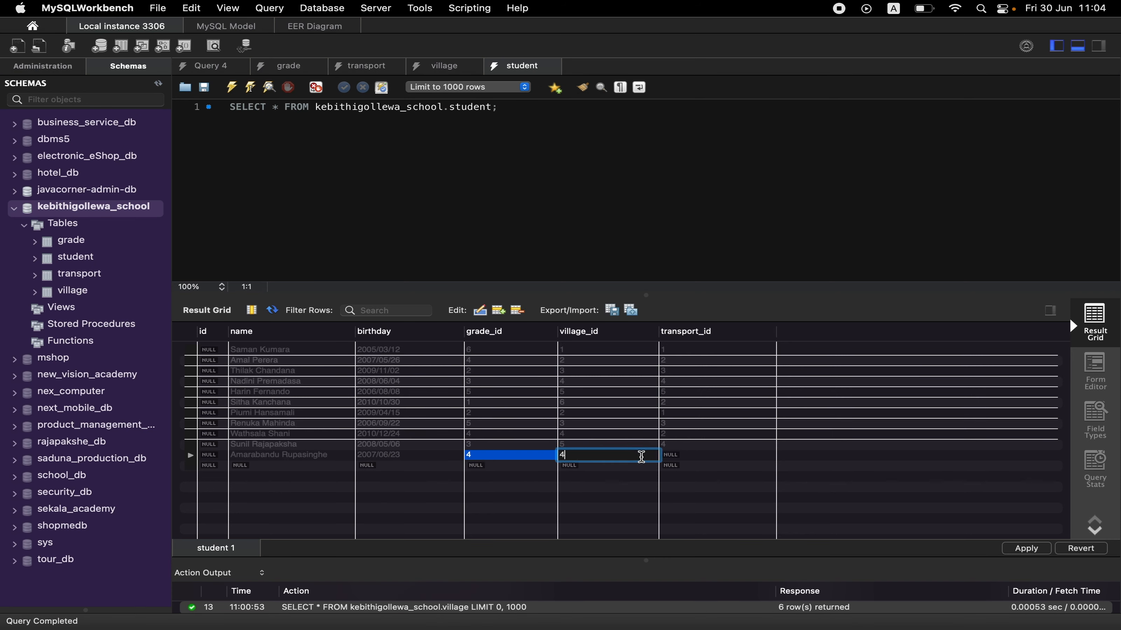
{"action": "key", "text": "Tab"}
{"action": "key", "text": "Tab"}
{"action": "type", "text": "2"}
{"action": "double_click", "coordinate": [666, 454]}
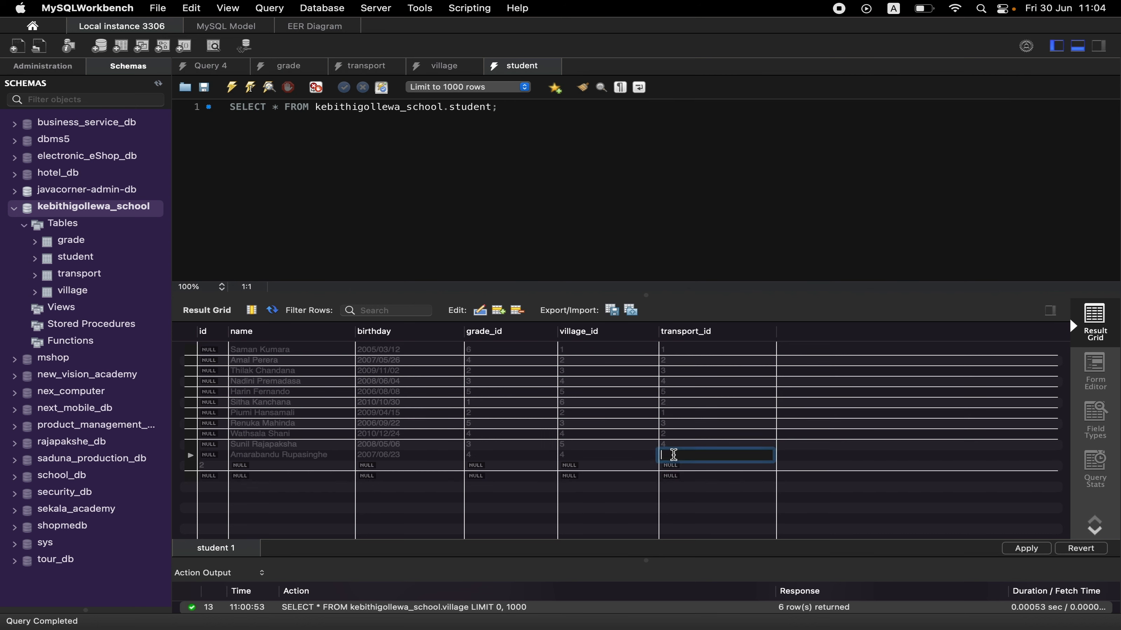
{"action": "type", "text": "2"}
Delete the stray row below the eleventh student that contains only the id 2.
{"action": "left_click", "coordinate": [319, 478]}
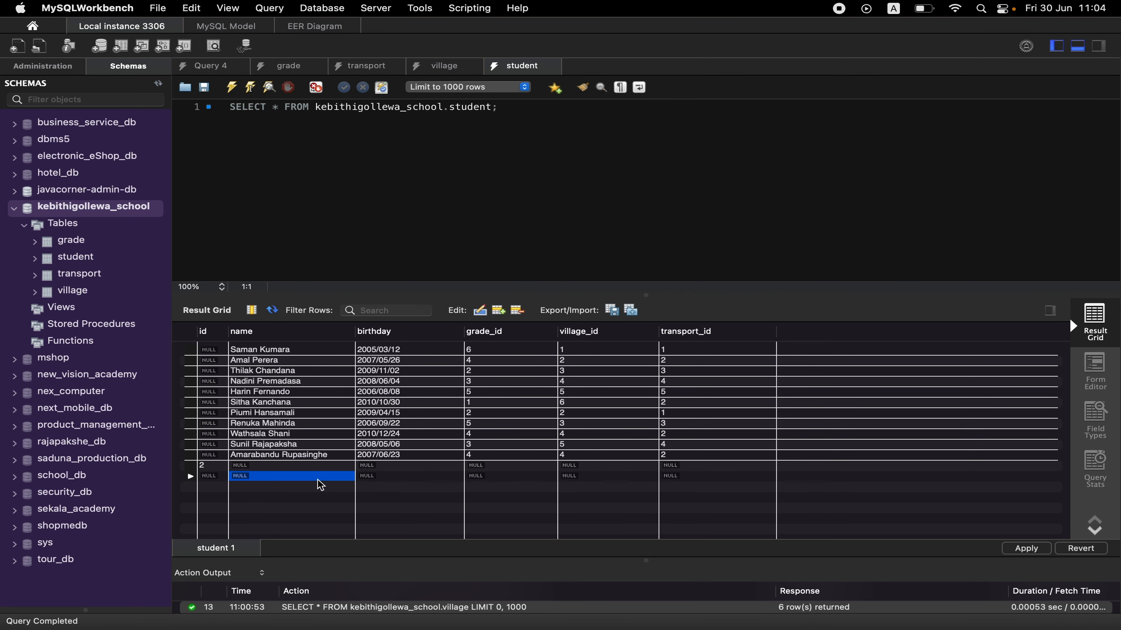
{"action": "left_click", "coordinate": [202, 466]}
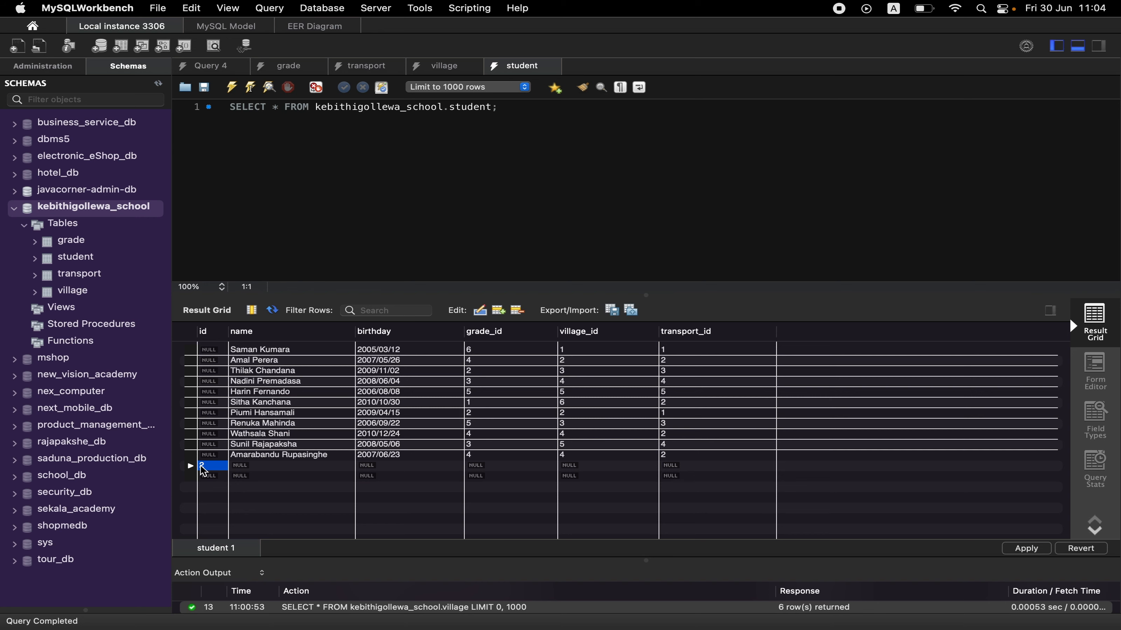
{"action": "right_click", "coordinate": [202, 467]}
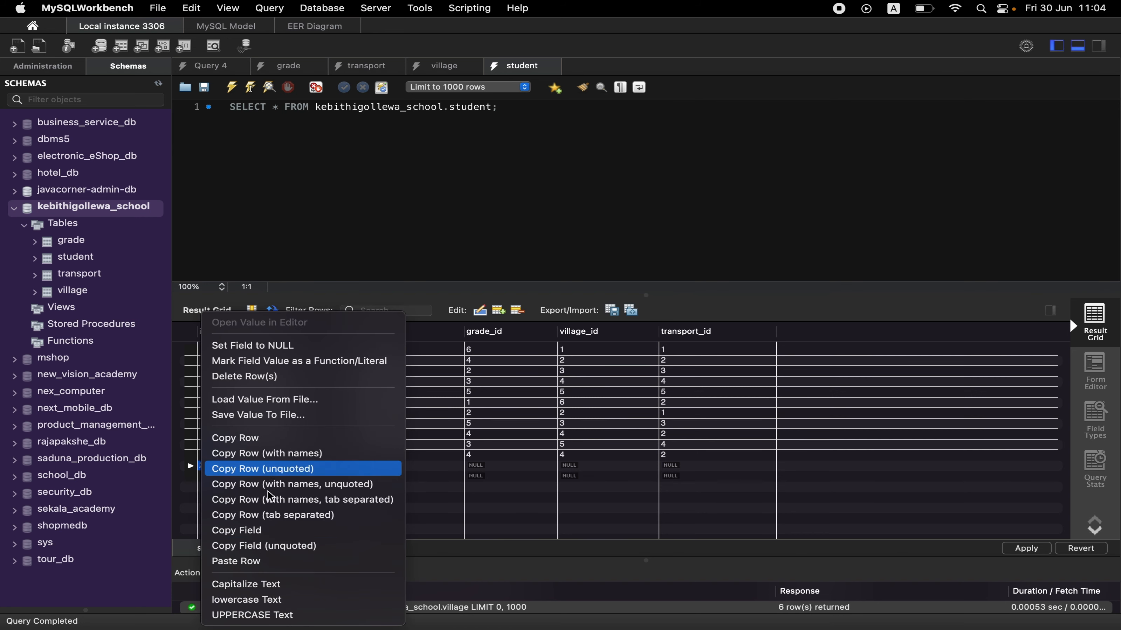
{"action": "left_click", "coordinate": [292, 377]}
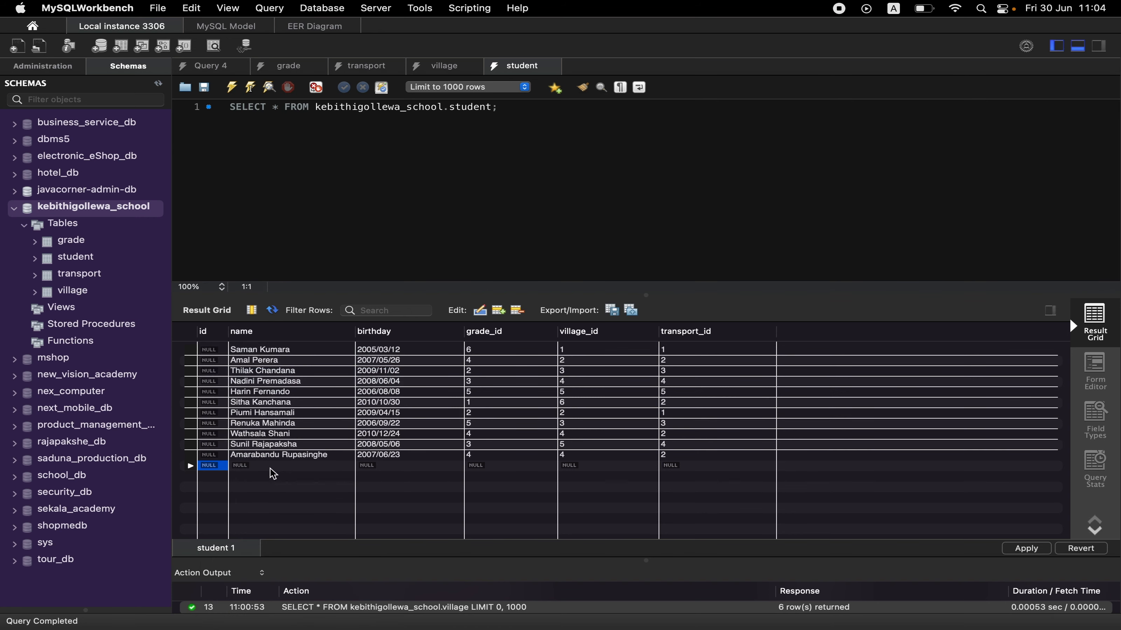
Enter the twelfth student's full name and birthday in the twelfth row of the student table.
{"action": "double_click", "coordinate": [272, 466]}
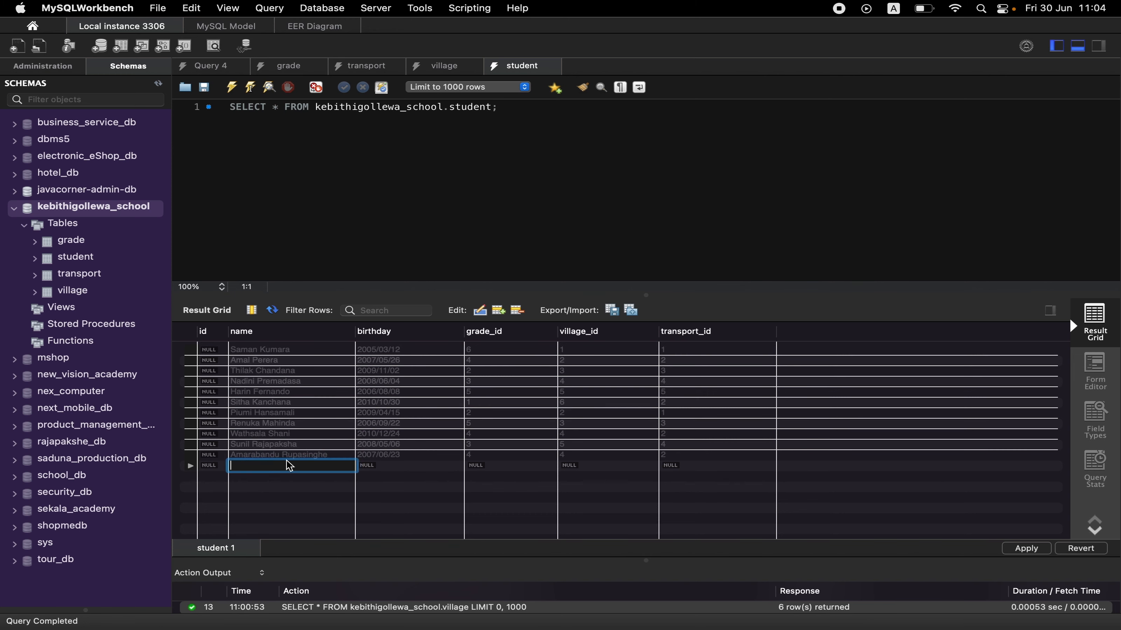
{"action": "type", "text": "Himali Siriwardana"}
{"action": "key", "text": "Return"}
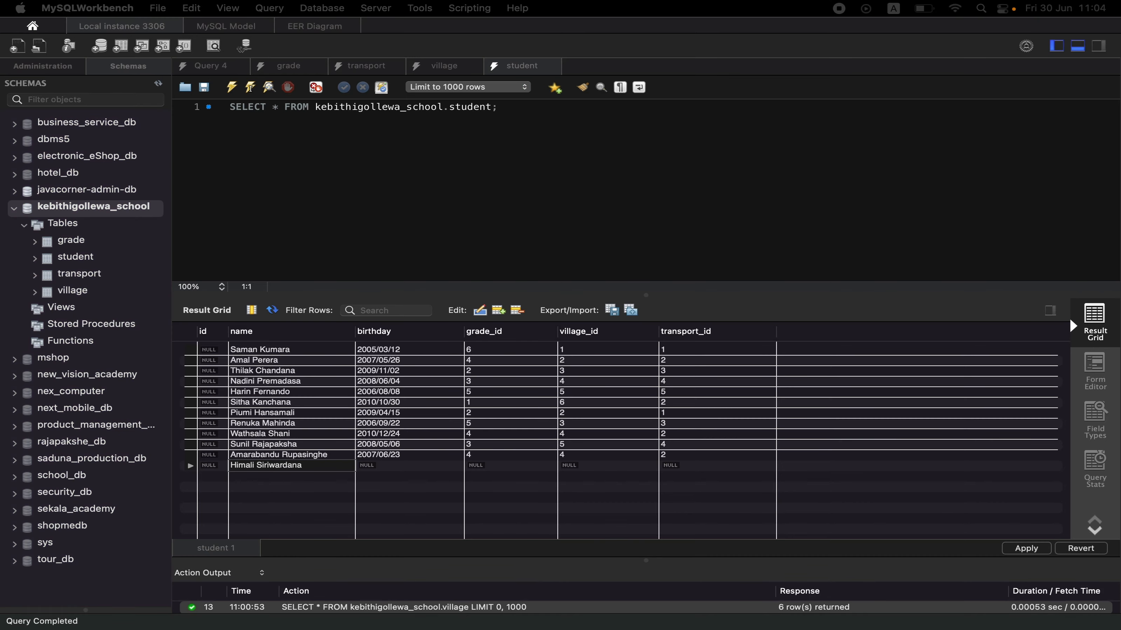
{"action": "double_click", "coordinate": [395, 467]}
{"action": "type", "text": "2005/07/14"}
Set the twelfth student's grade_id to 6, village_id to 1 and transport_id to 1.
{"action": "double_click", "coordinate": [481, 467]}
{"action": "type", "text": "6"}
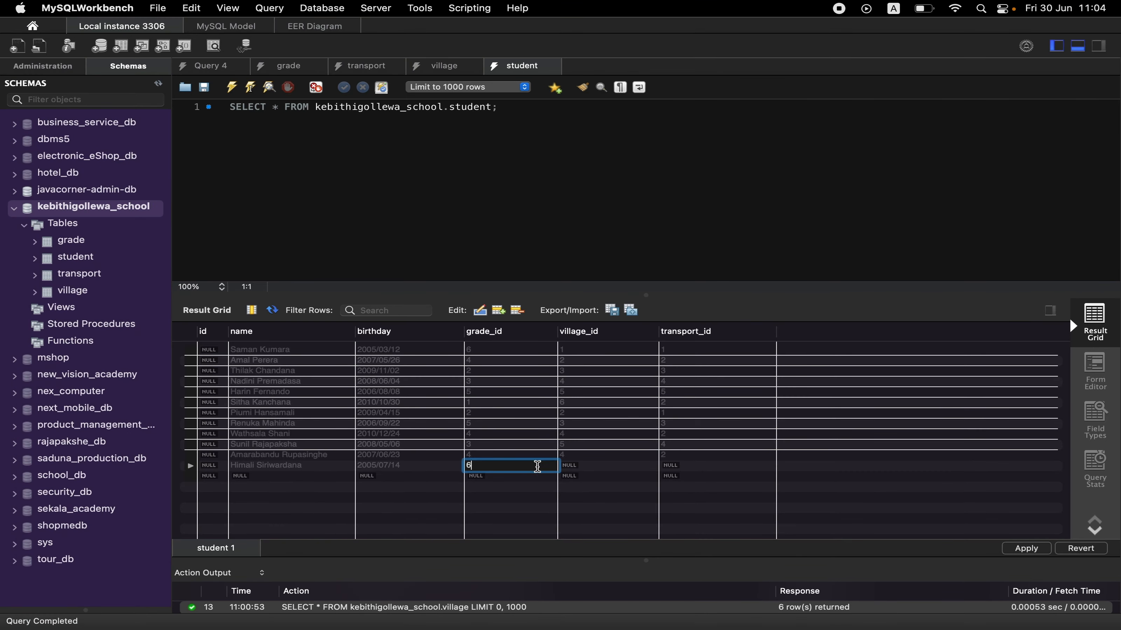
{"action": "double_click", "coordinate": [609, 466]}
{"action": "type", "text": "1"}
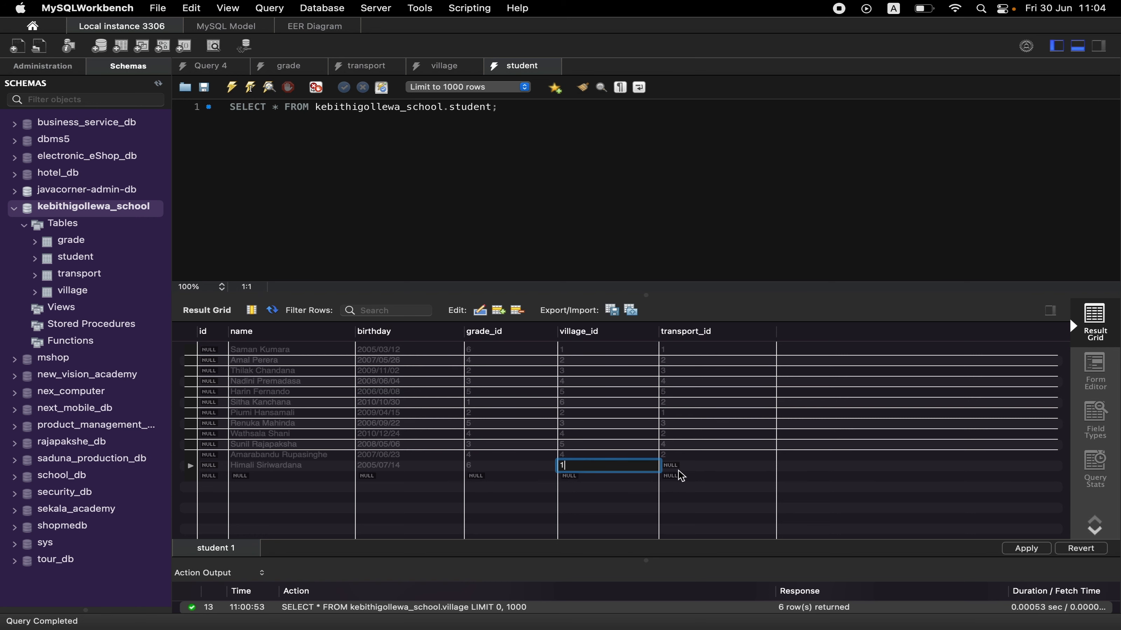
{"action": "double_click", "coordinate": [684, 468]}
{"action": "type", "text": "1"}
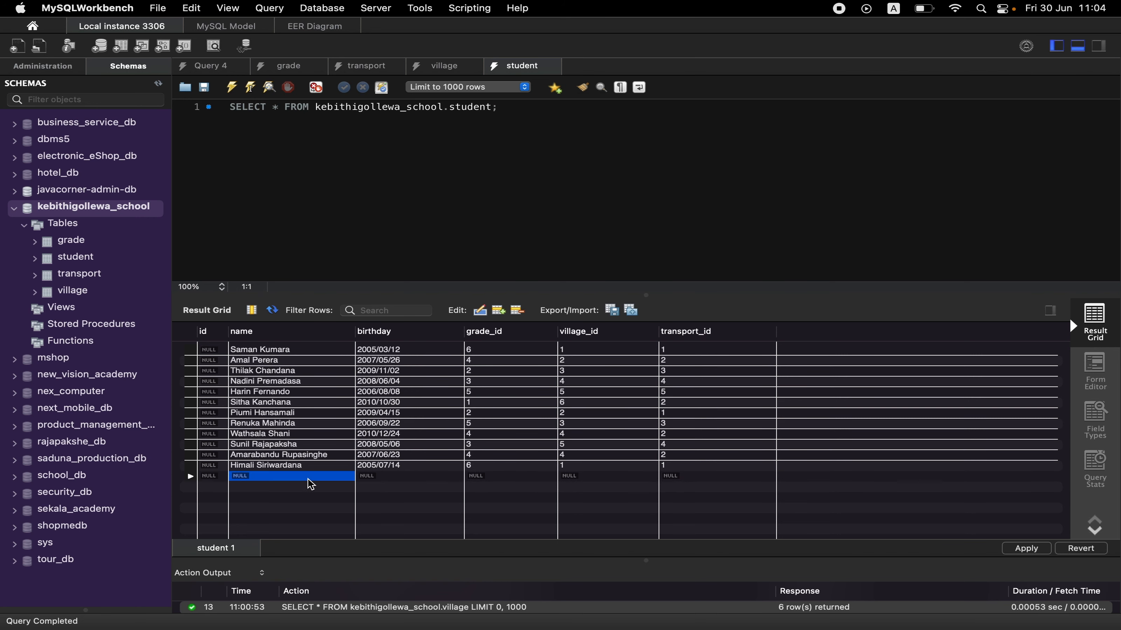
Enter the thirteenth student's full name and birthday in the thirteenth row of the student table.
{"action": "double_click", "coordinate": [307, 478]}
{"action": "type", "text": "Saliya U"}
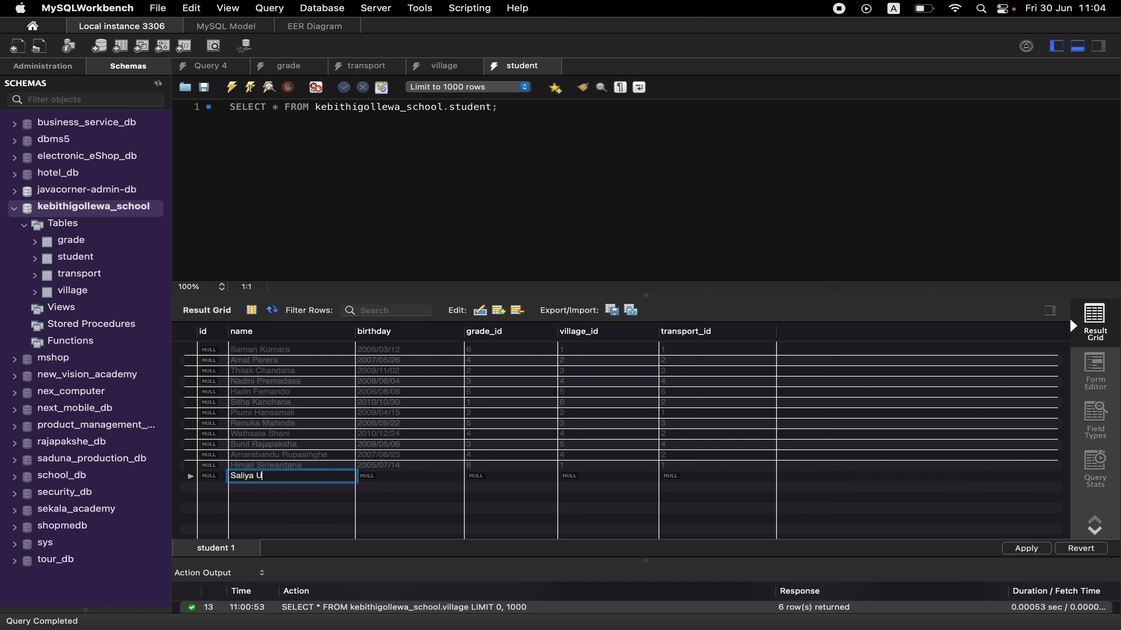
{"action": "type", "text": "duwella"}
{"action": "key", "text": "Return"}
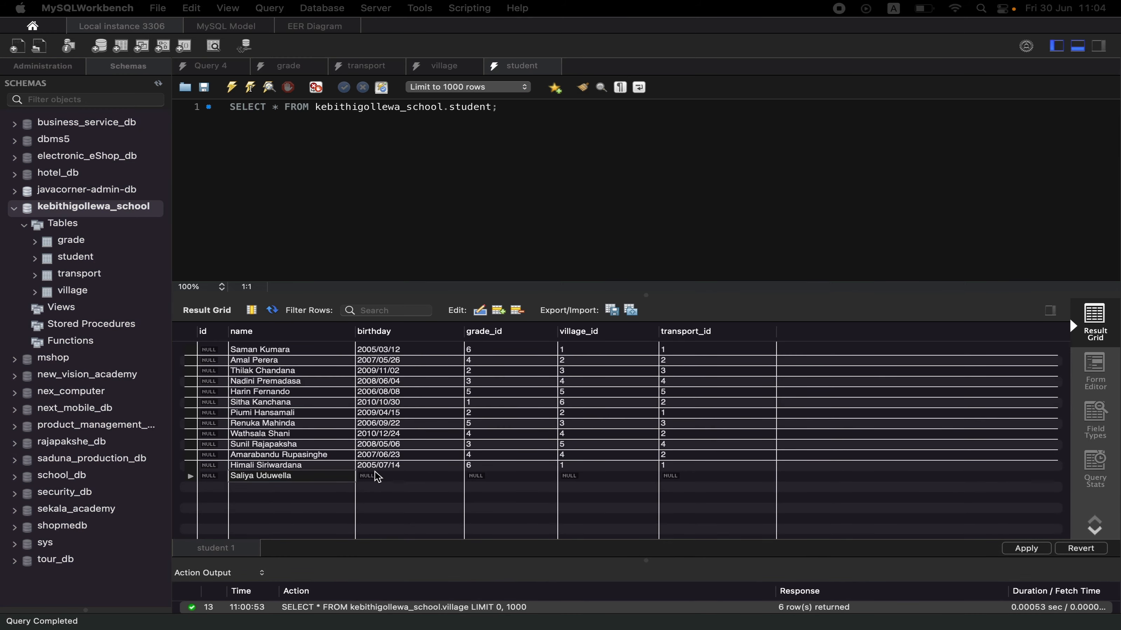
{"action": "double_click", "coordinate": [375, 476]}
{"action": "type", "text": "2010/08/03"}
Set the thirteenth student's grade_id to 1, village_id to 2 and transport_id to 4.
{"action": "double_click", "coordinate": [507, 474]}
{"action": "type", "text": "1"}
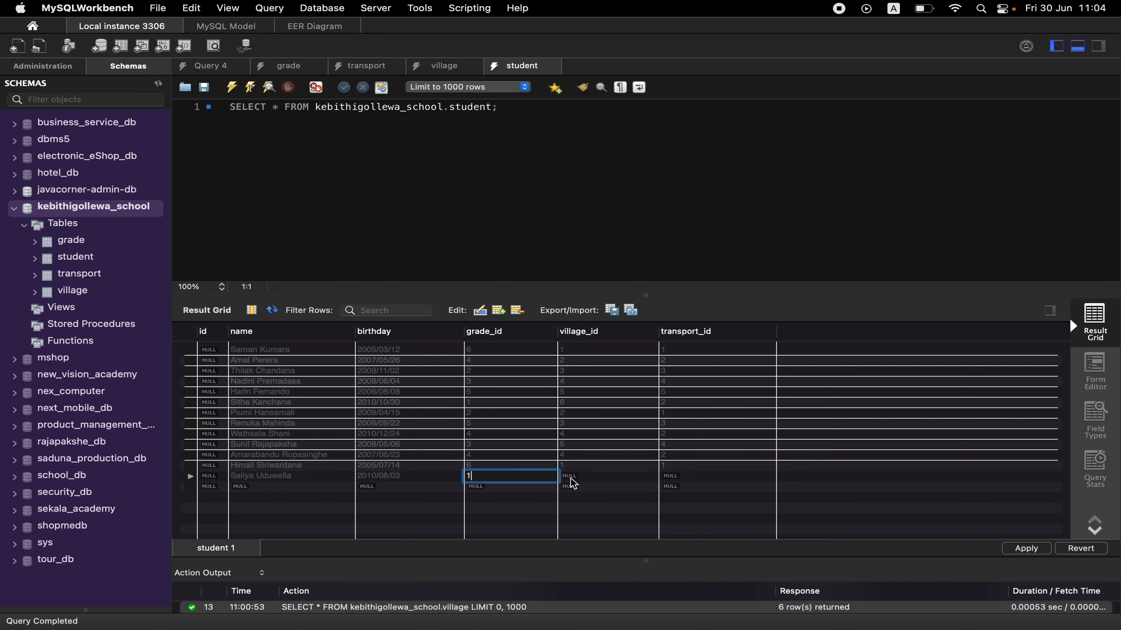
{"action": "double_click", "coordinate": [573, 479]}
{"action": "type", "text": "2"}
{"action": "double_click", "coordinate": [682, 478]}
{"action": "type", "text": "4"}
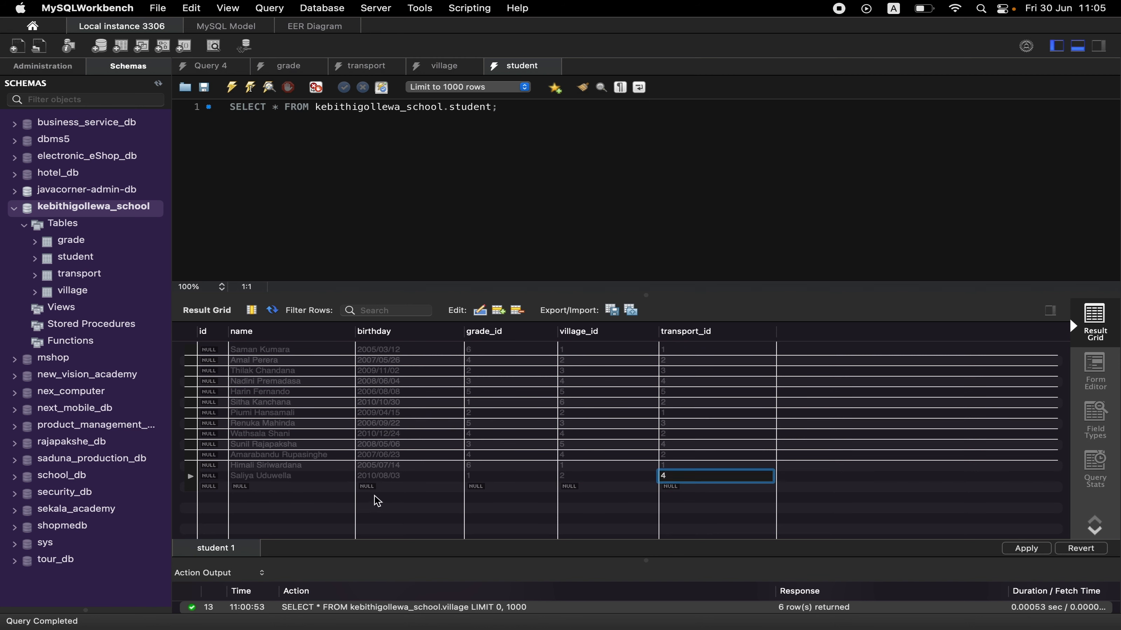
Enter the fourteenth student's full name and birthday in the fourteenth row of the student table.
{"action": "double_click", "coordinate": [338, 485]}
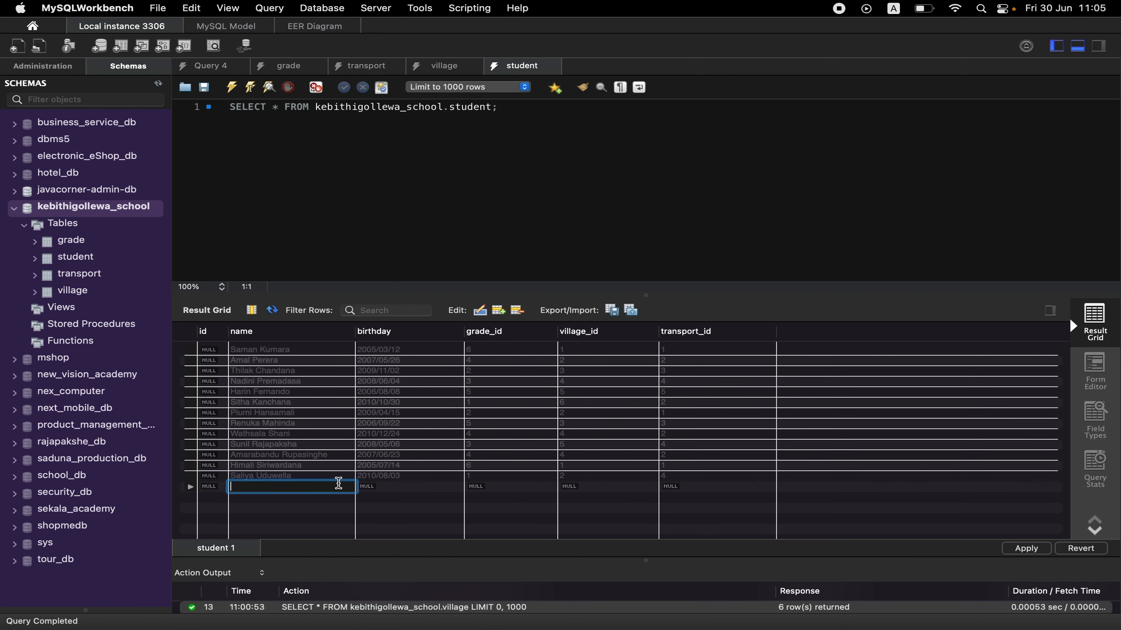
{"action": "type", "text": "Hasindu Bimsara"}
{"action": "key", "text": "super+Tab"}
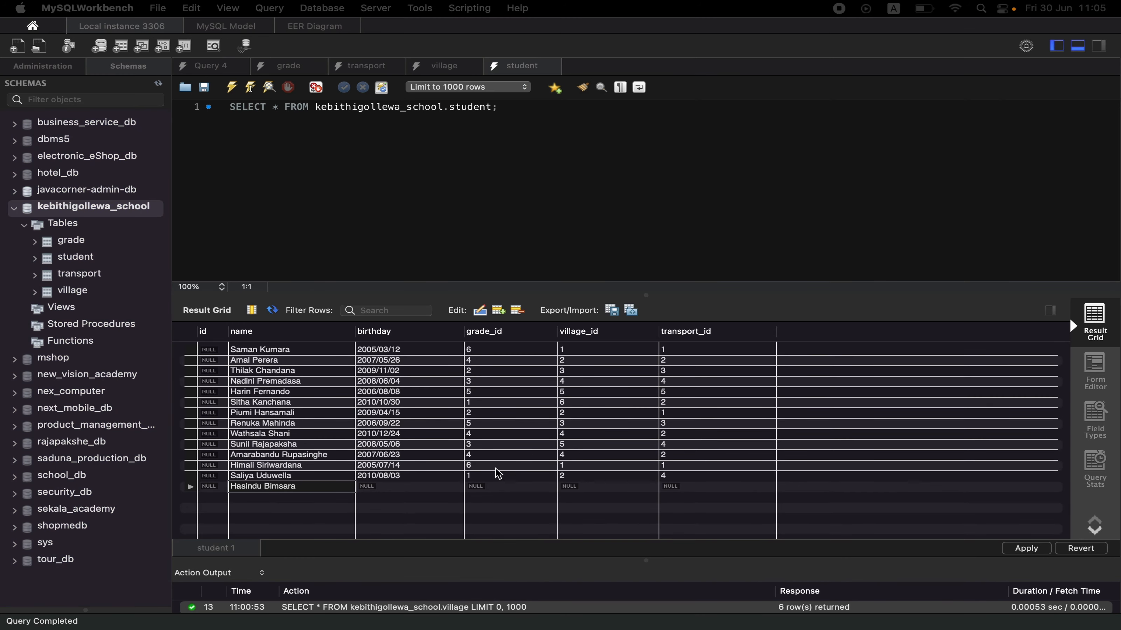
{"action": "left_click", "coordinate": [475, 487]}
{"action": "left_click", "coordinate": [425, 489]}
{"action": "double_click", "coordinate": [425, 489]}
{"action": "type", "text": "2008/02/14"}
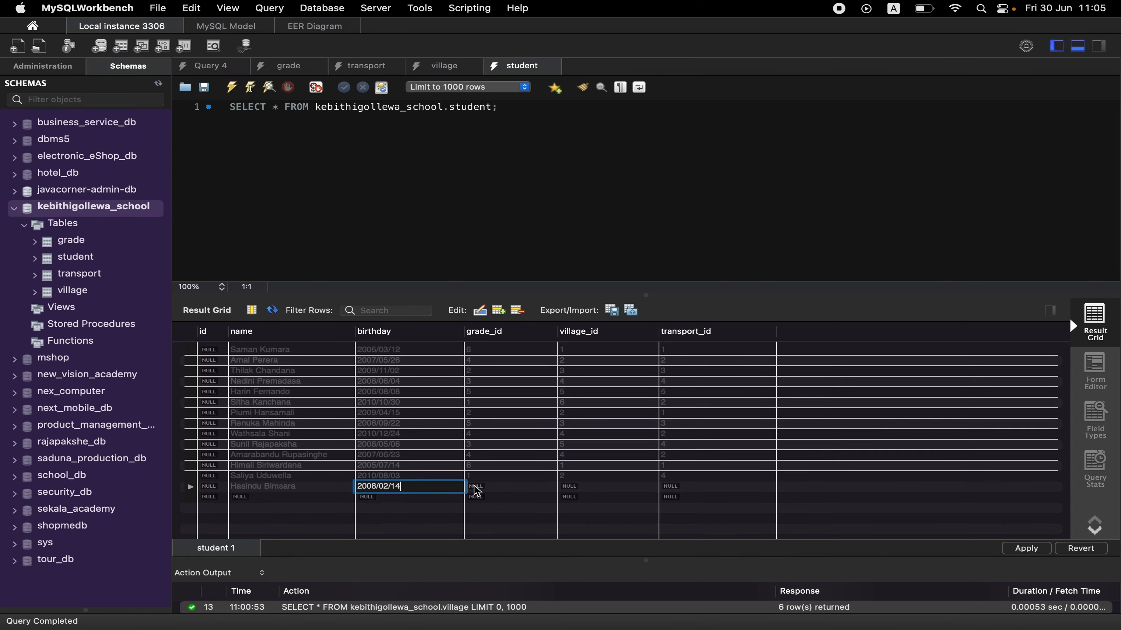
Set the fourteenth student's grade_id to 3, village_id to 1 and transport_id to 2.
{"action": "double_click", "coordinate": [488, 490]}
{"action": "type", "text": "3"}
{"action": "left_click", "coordinate": [563, 490]}
{"action": "double_click", "coordinate": [563, 490]}
{"action": "type", "text": "1"}
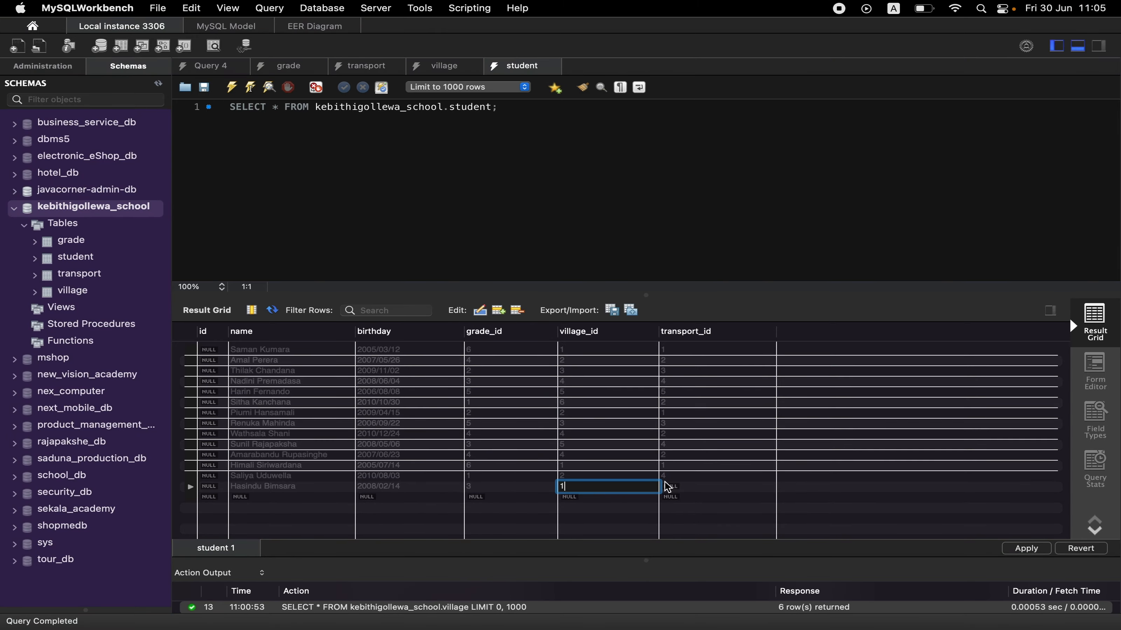
{"action": "left_click", "coordinate": [669, 486]}
{"action": "double_click", "coordinate": [669, 487]}
{"action": "type", "text": "2"}
Enter the fifteenth student's full name and birthday in the fifteenth row of the student table.
{"action": "double_click", "coordinate": [322, 496]}
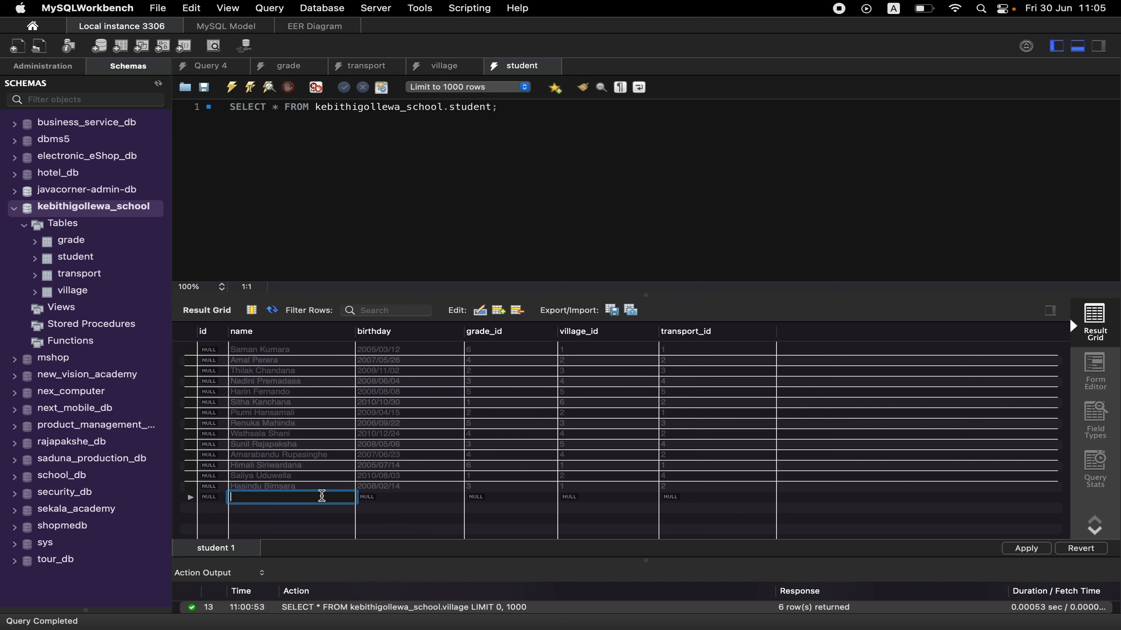
{"action": "type", "text": "Harindu Damsara"}
{"action": "double_click", "coordinate": [384, 497]}
{"action": "type", "text": "2010/04/13"}
Set the fifteenth student's grade_id to 1, village_id to 2 and transport_id to 1.
{"action": "double_click", "coordinate": [492, 498]}
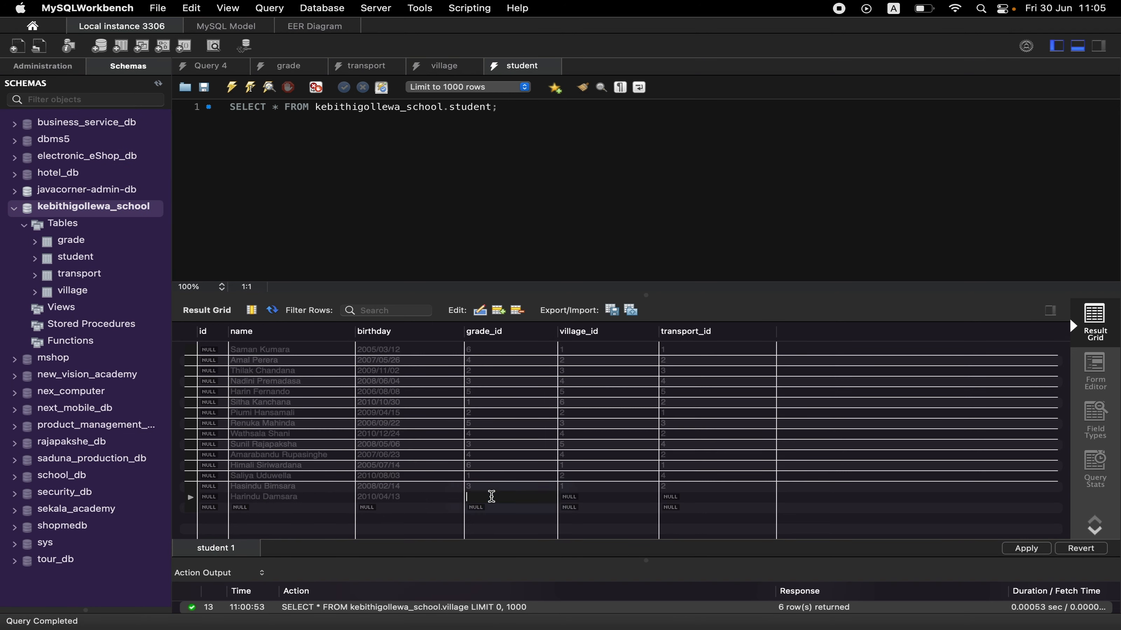
{"action": "type", "text": "1"}
{"action": "key", "text": "Tab"}
{"action": "type", "text": "2"}
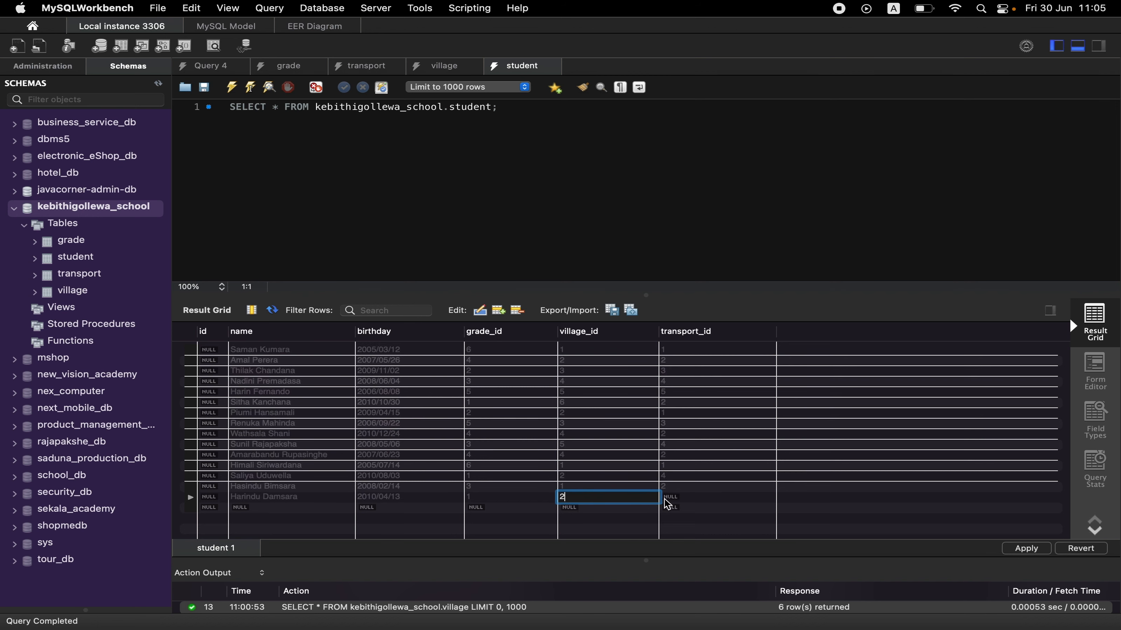
{"action": "double_click", "coordinate": [669, 501]}
{"action": "type", "text": "1"}
{"action": "key", "text": "Return"}
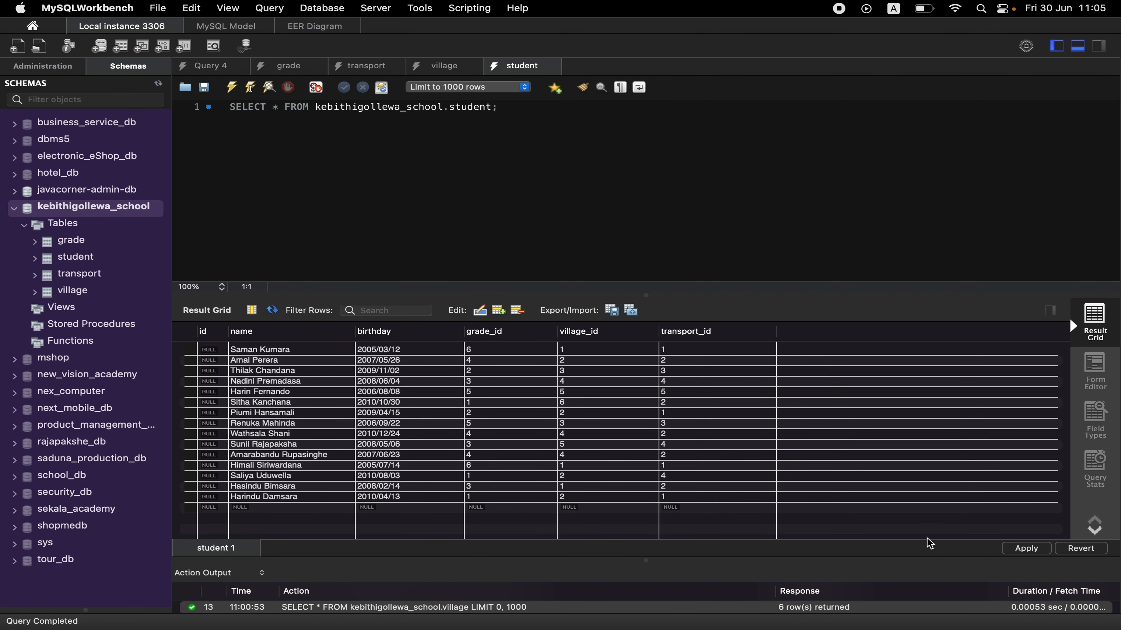
Apply the new student rows to the database and rerun the SELECT query on the student table.
{"action": "left_click", "coordinate": [1025, 548]}
{"action": "left_click", "coordinate": [851, 493]}
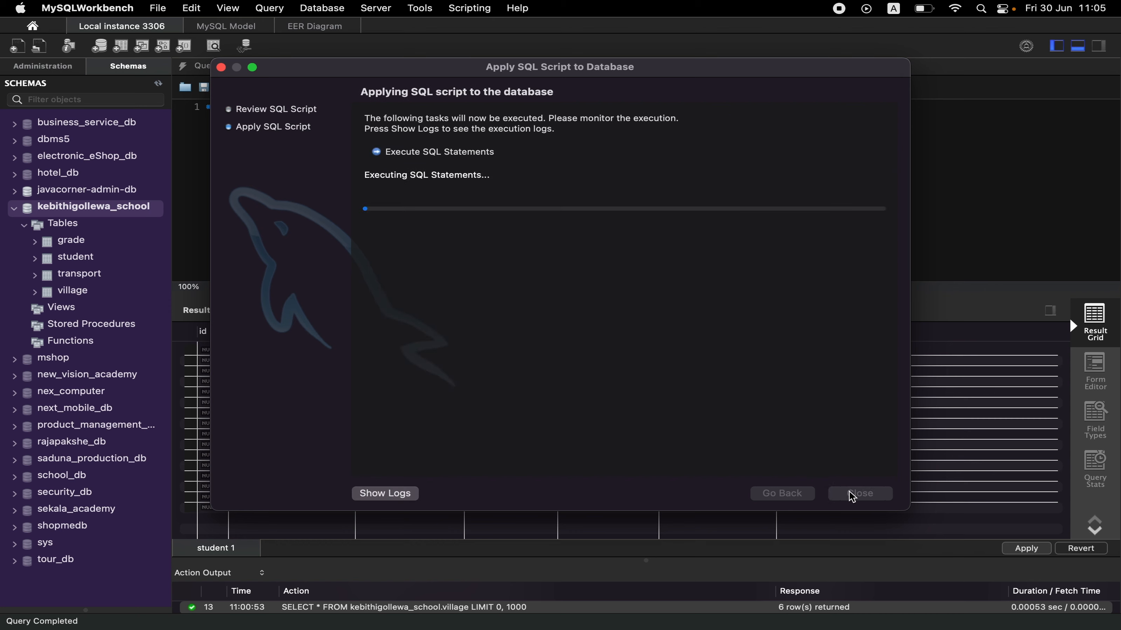
{"action": "left_click", "coordinate": [851, 495]}
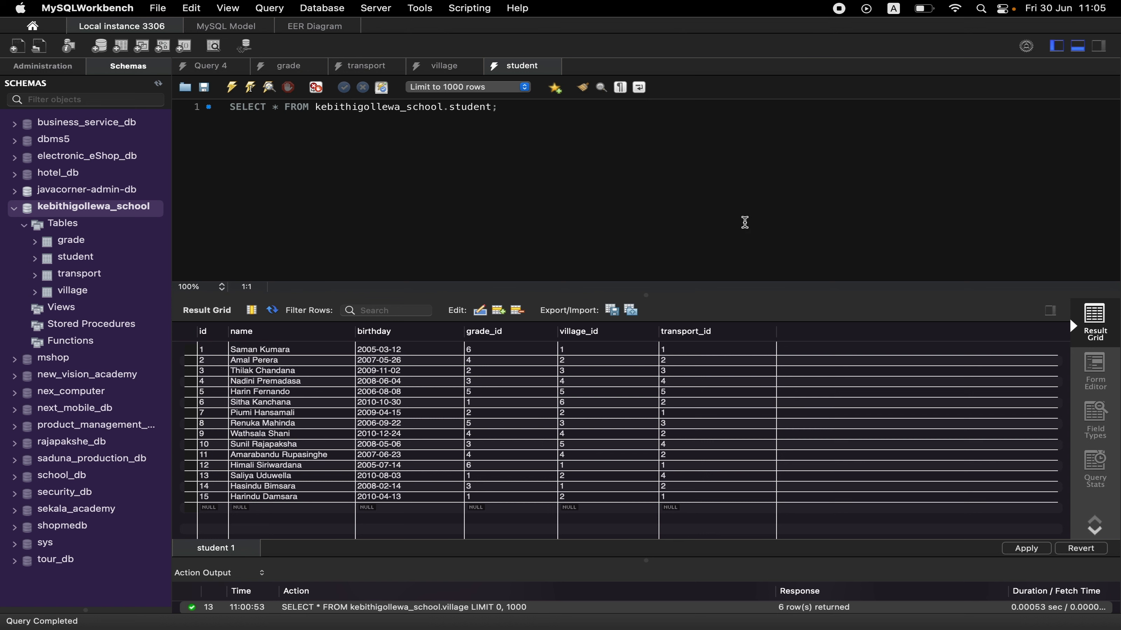
{"action": "left_click", "coordinate": [533, 113]}
{"action": "key", "text": "super+Return"}
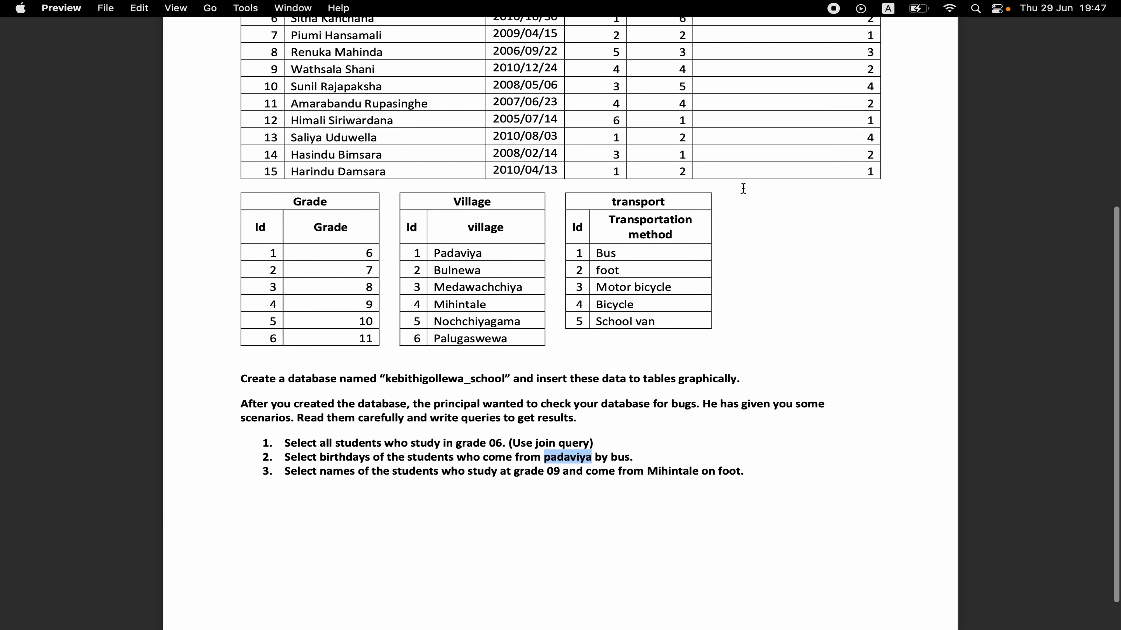
Read the query tasks and the data tables in the assignment document in Preview, and return to MySQL Workbench.
{"action": "scroll", "coordinate": [743, 188], "scroll_direction": "down", "scroll_amount": 1}
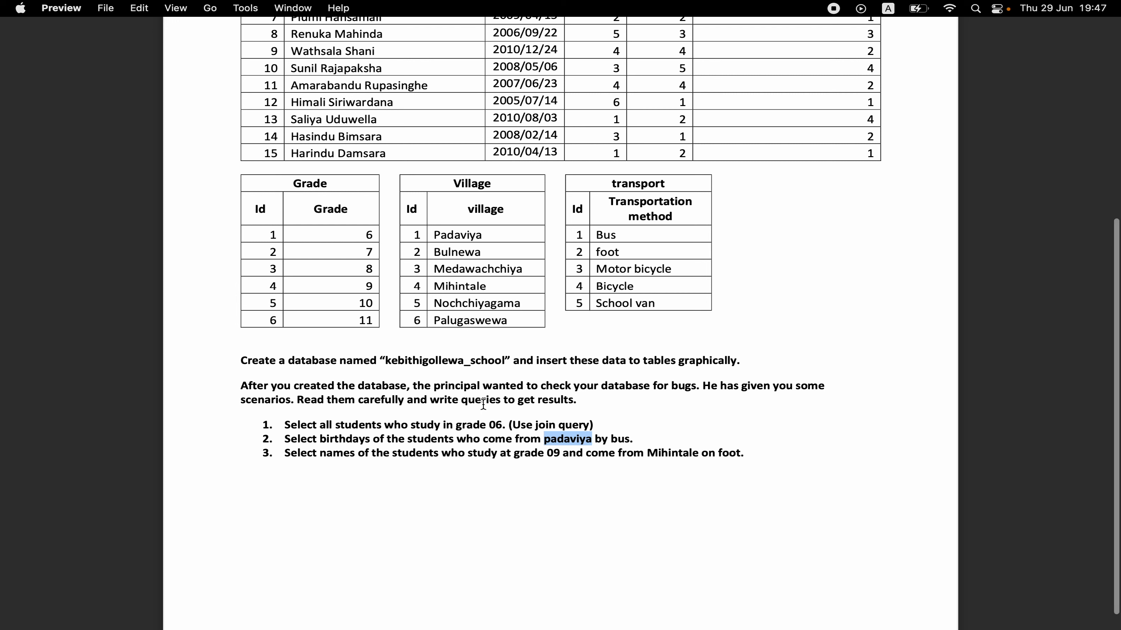
{"action": "scroll", "coordinate": [483, 403], "scroll_direction": "up", "scroll_amount": 6}
{"action": "scroll", "coordinate": [483, 403], "scroll_direction": "down", "scroll_amount": 3}
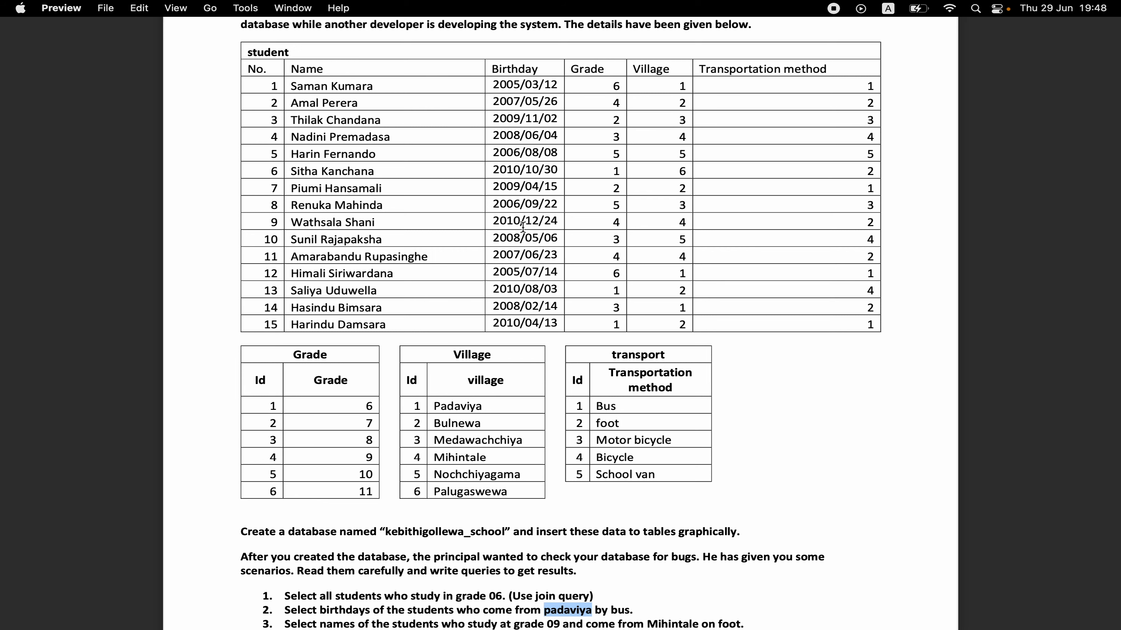
{"action": "scroll", "coordinate": [521, 243], "scroll_direction": "up", "scroll_amount": 1}
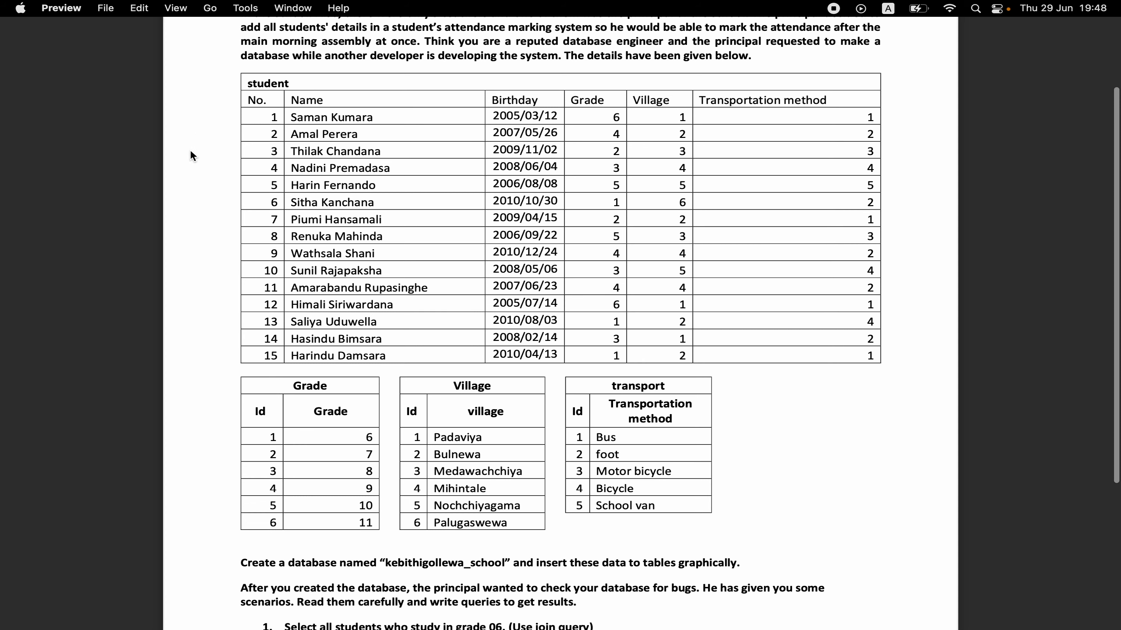
{"action": "key", "text": "ctrl+Right"}
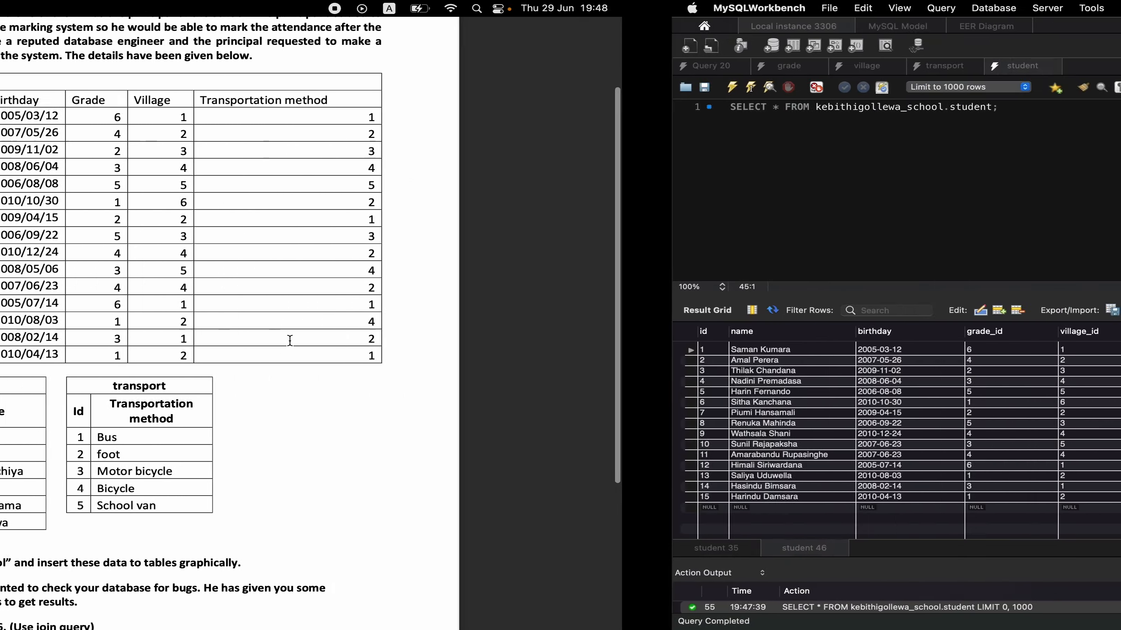
Start a second query on line 3 that selects all columns from student with an INNER JOIN to grade.
{"action": "left_click", "coordinate": [453, 193]}
{"action": "key", "text": "Return"}
{"action": "key", "text": "Return"}
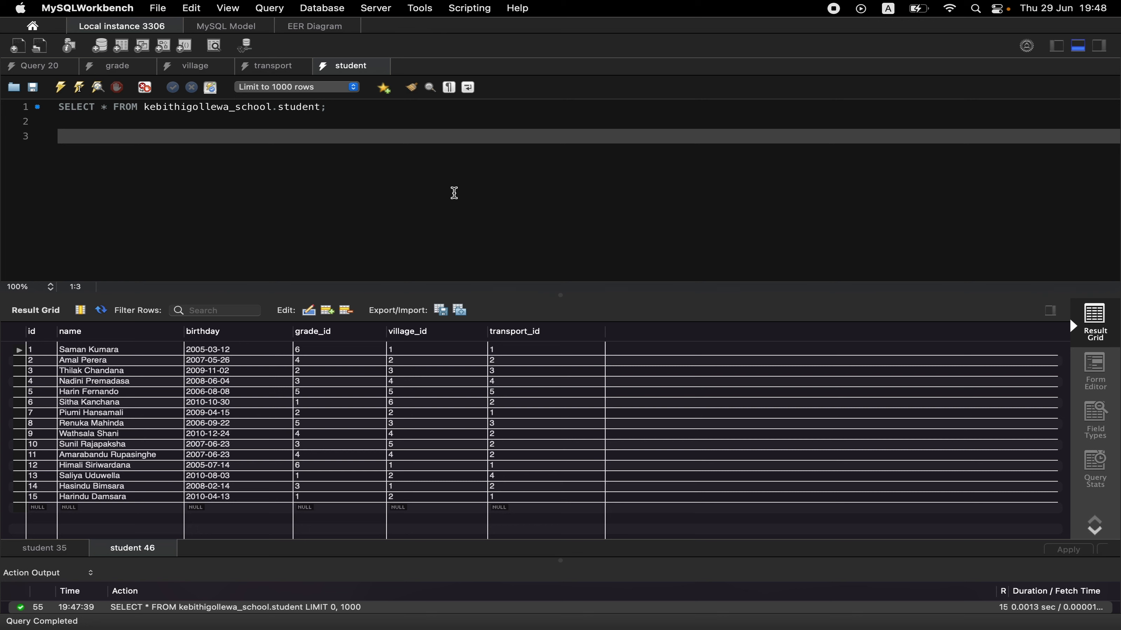
{"action": "type", "text": "select "}
{"action": "type", "text": "*"}
{"action": "type", "text": " FR"}
{"action": "type", "text": "OM studen"}
{"action": "type", "text": "t INNER "}
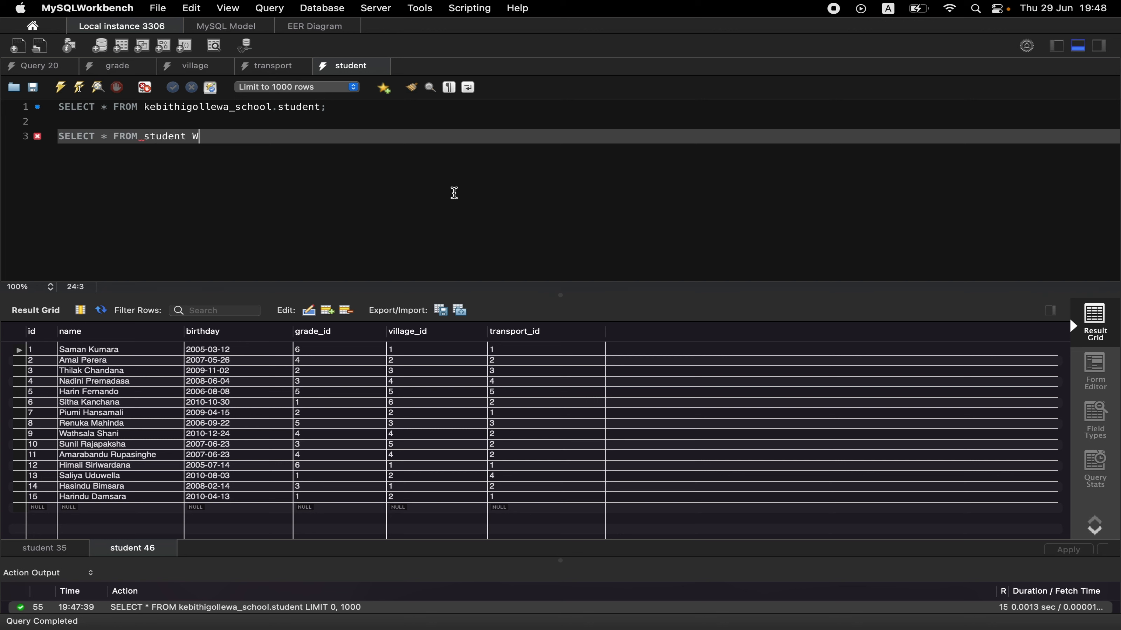
{"action": "type", "text": "JOIN grade ON student."}
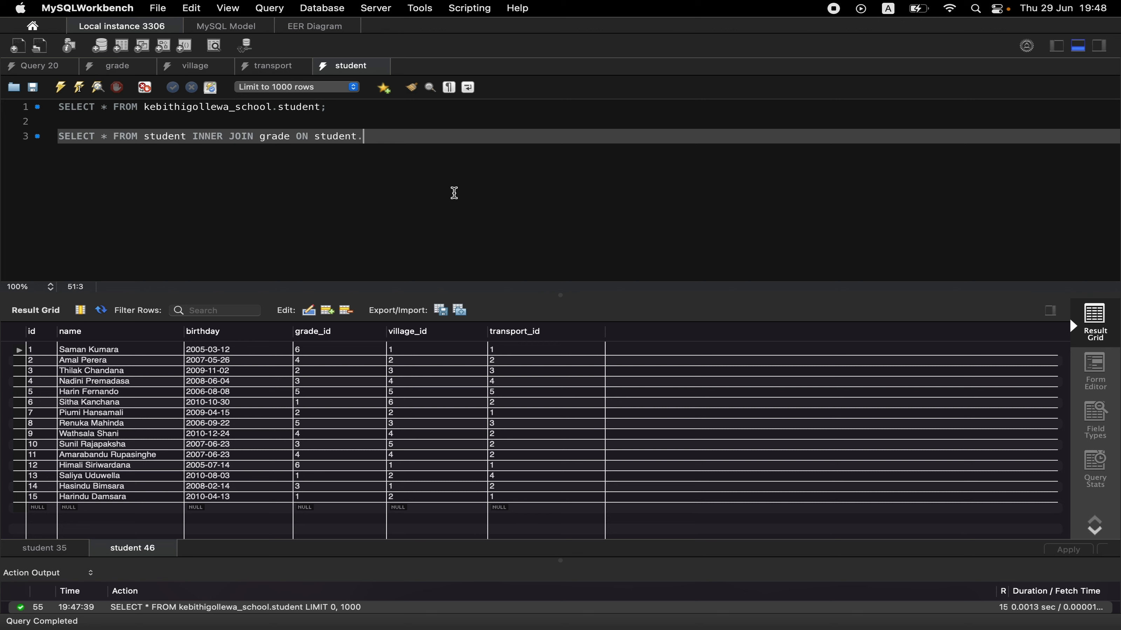
{"action": "type", "text": "grade_id=grade.i"}
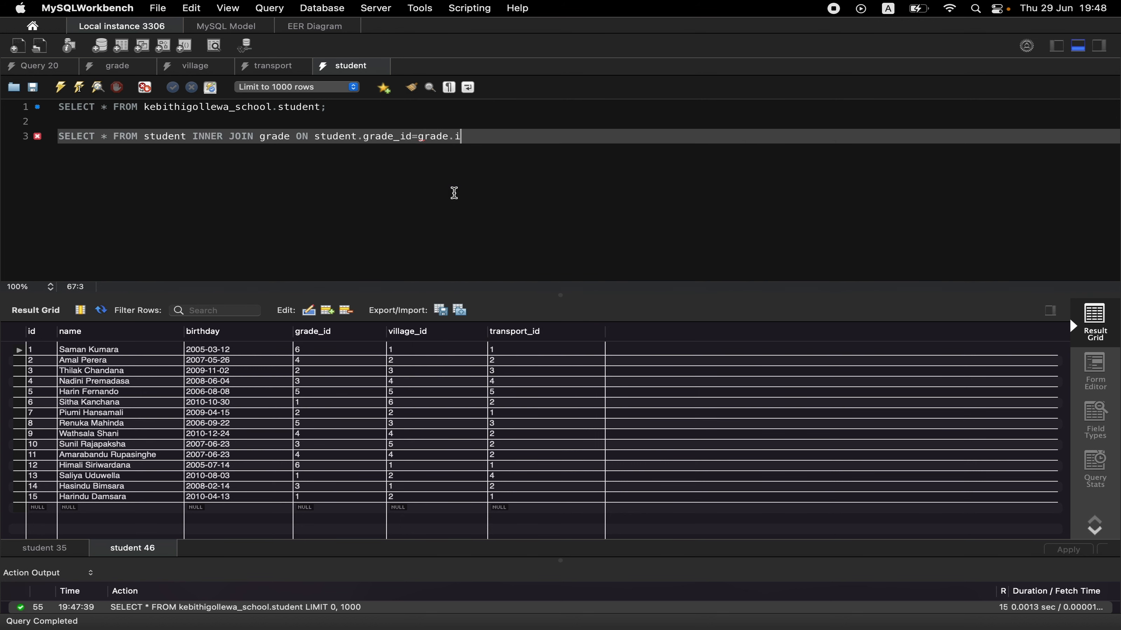